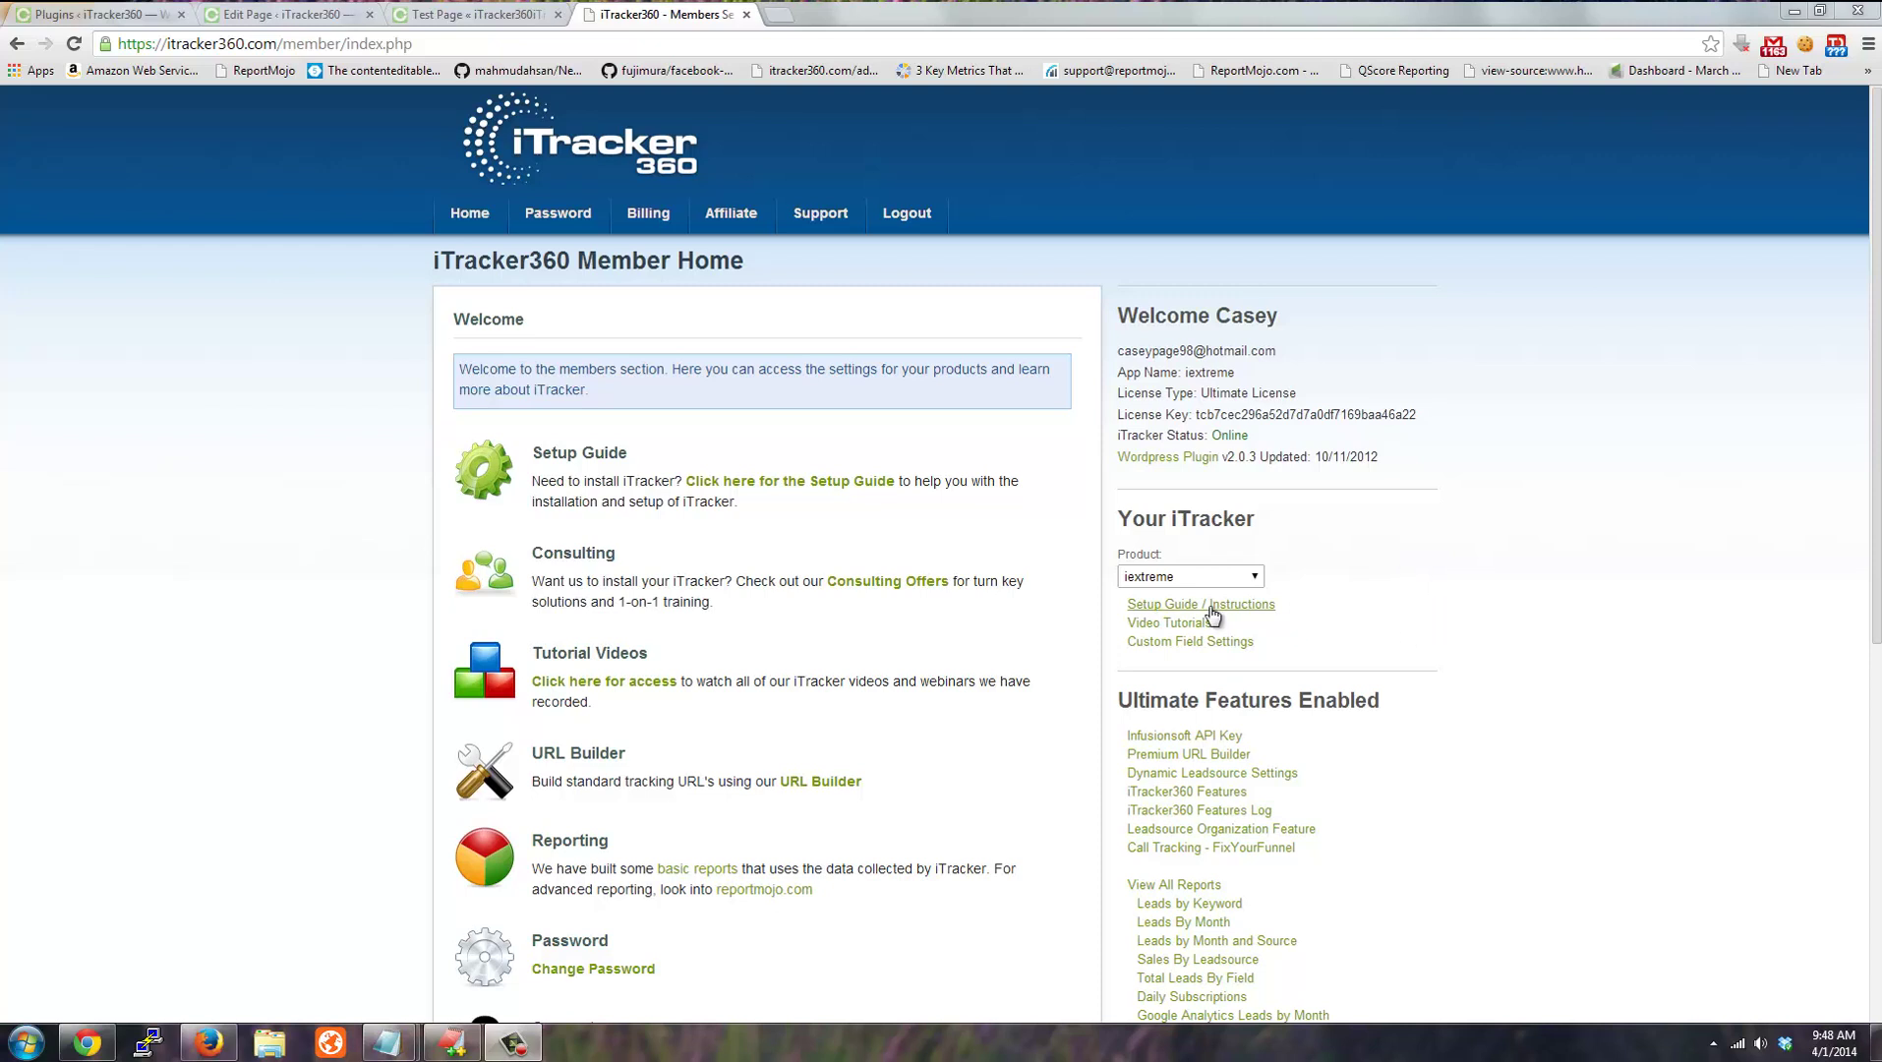
Open the Setup Guide and run the Step 1 Infusionsoft API key check, confirming it succeeds.
{"action": "left_click", "coordinate": [1216, 614]}
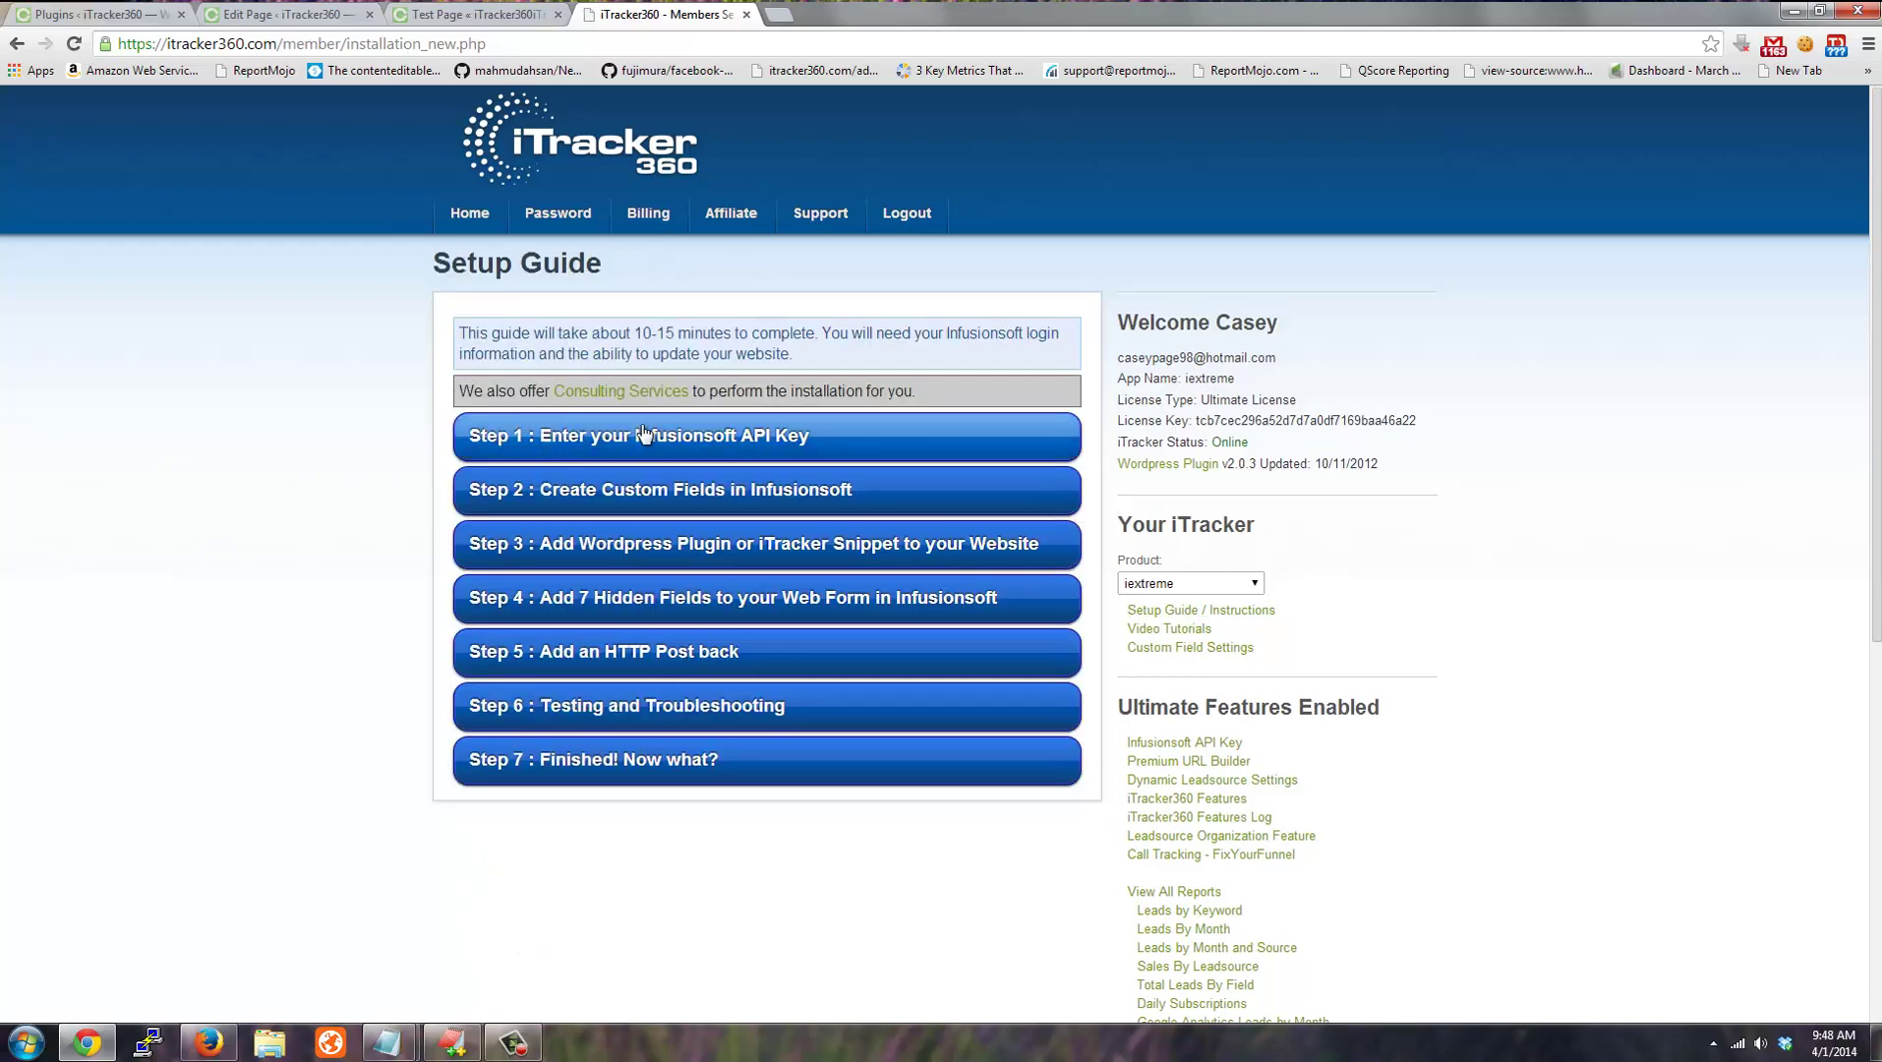
{"action": "left_click", "coordinate": [741, 446]}
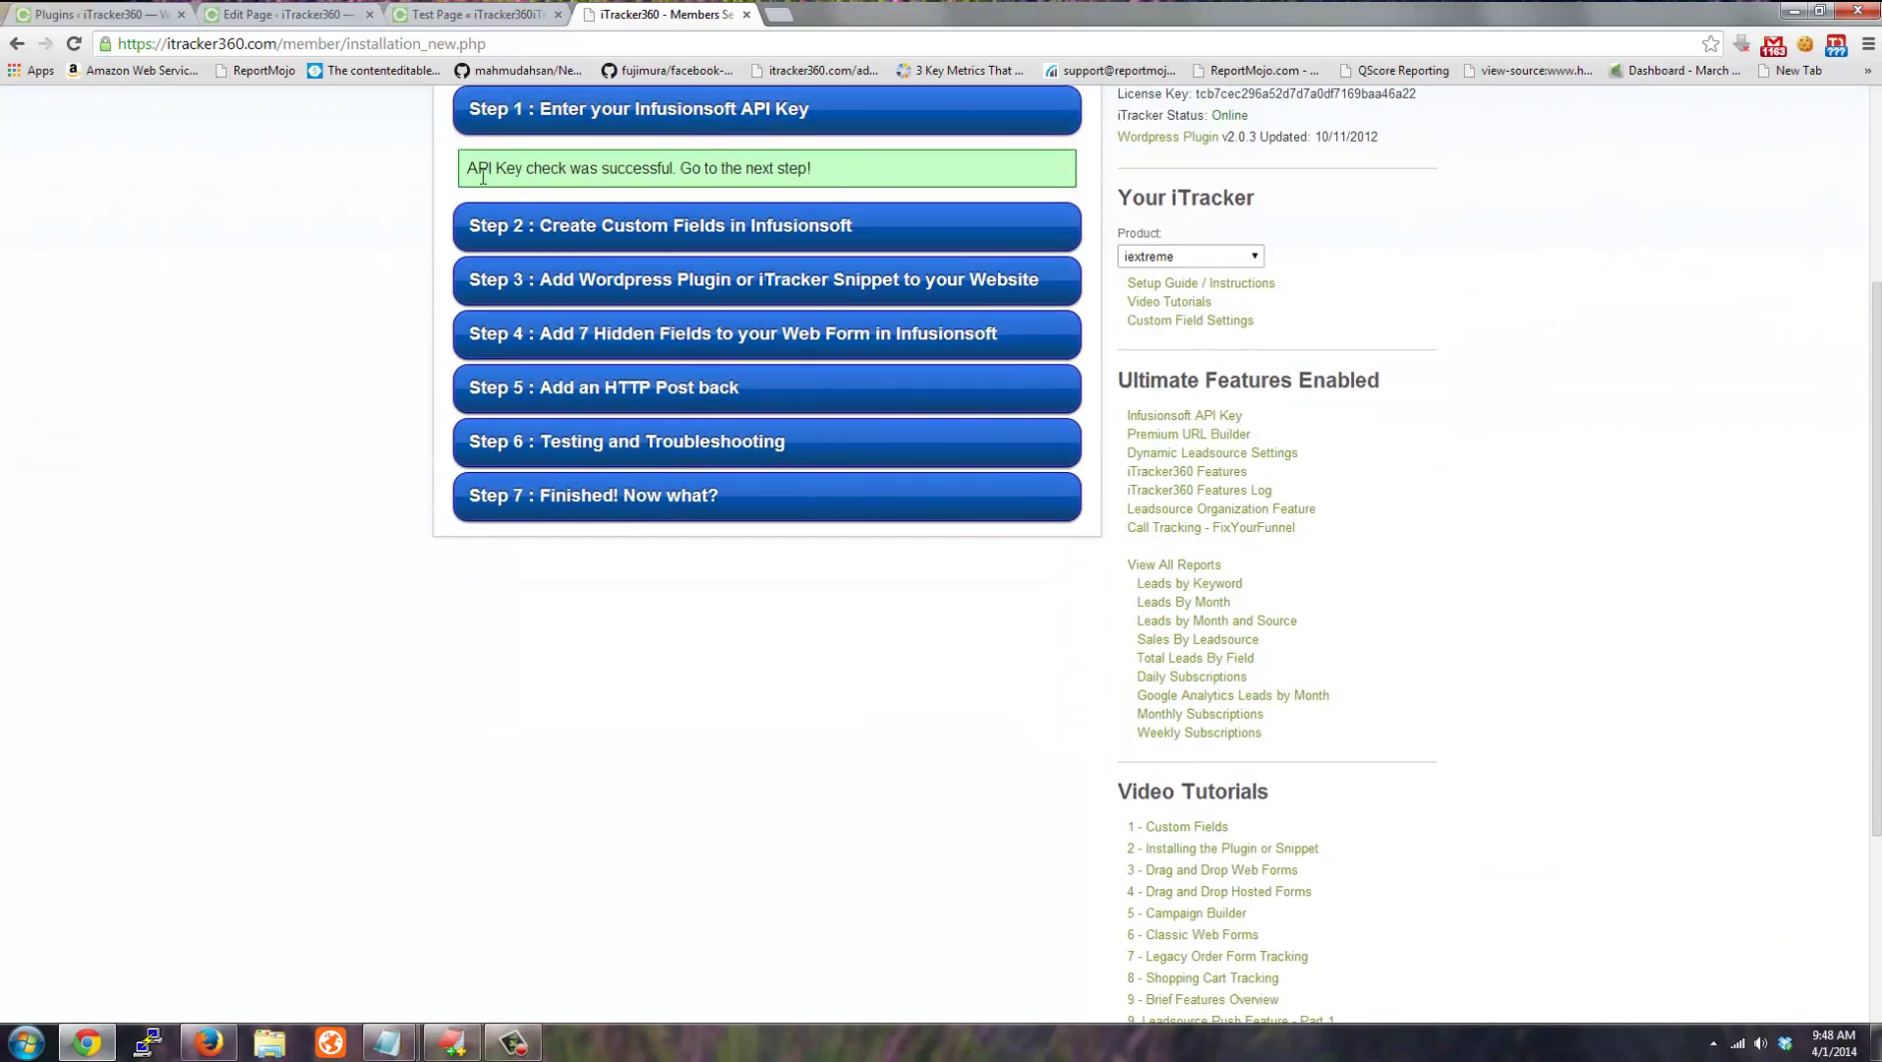
{"action": "left_click_drag", "start_coordinate": [483, 177], "coordinate": [877, 176]}
{"action": "left_click", "coordinate": [873, 181]}
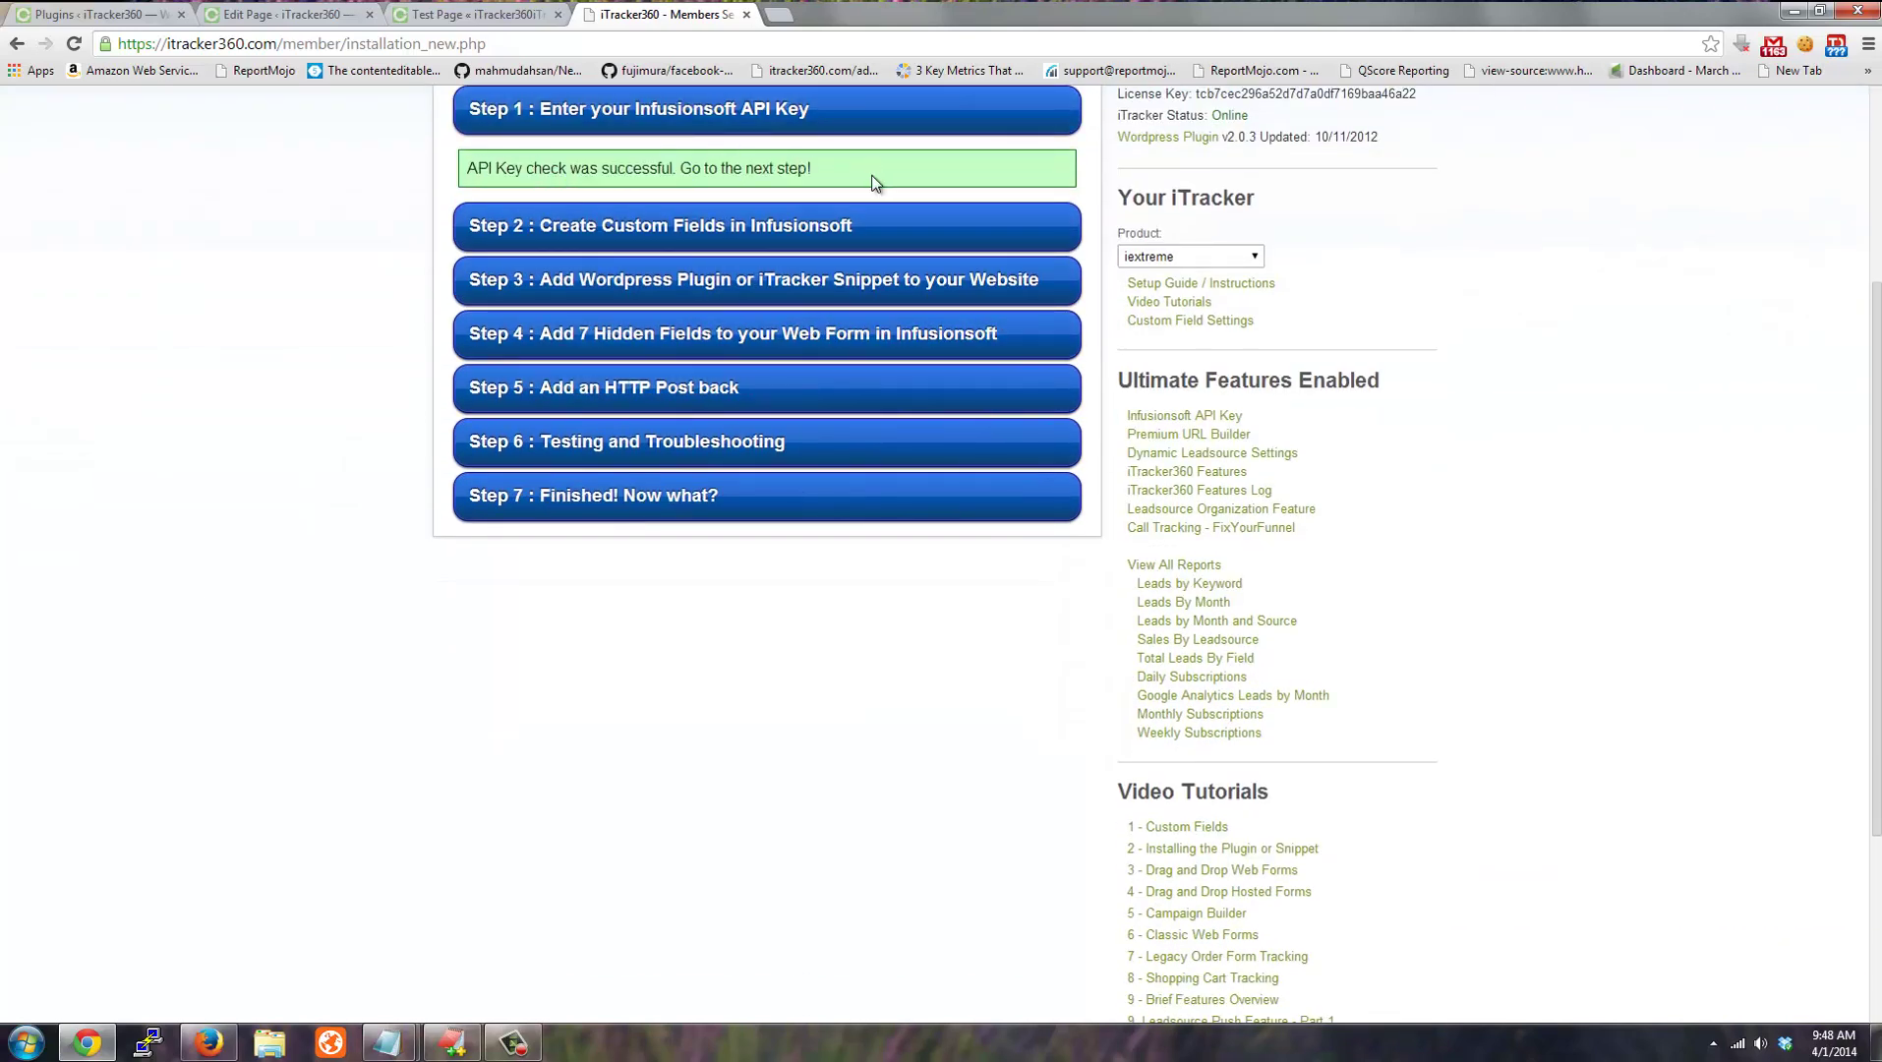
Run Step 2 to create the Infusionsoft custom fields, then expand Step 3's installation options.
{"action": "left_click", "coordinate": [613, 229]}
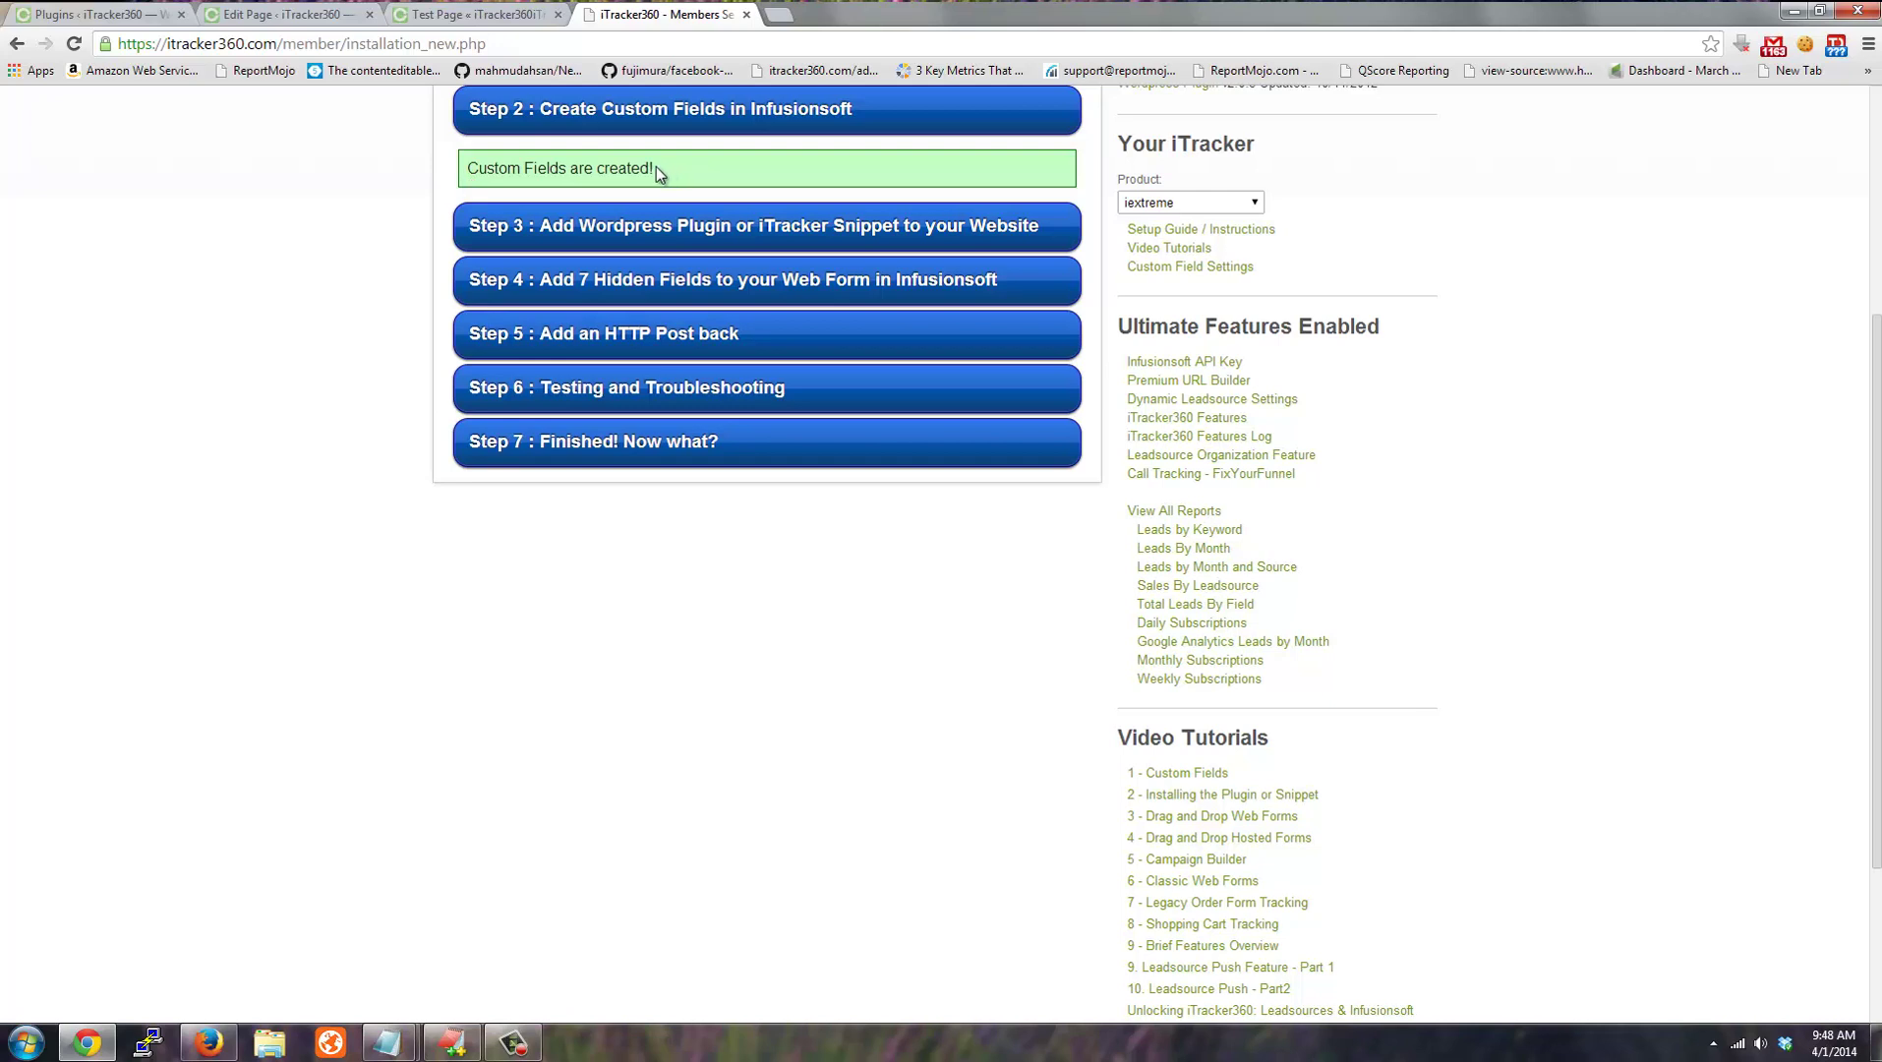
{"action": "left_click", "coordinate": [623, 225]}
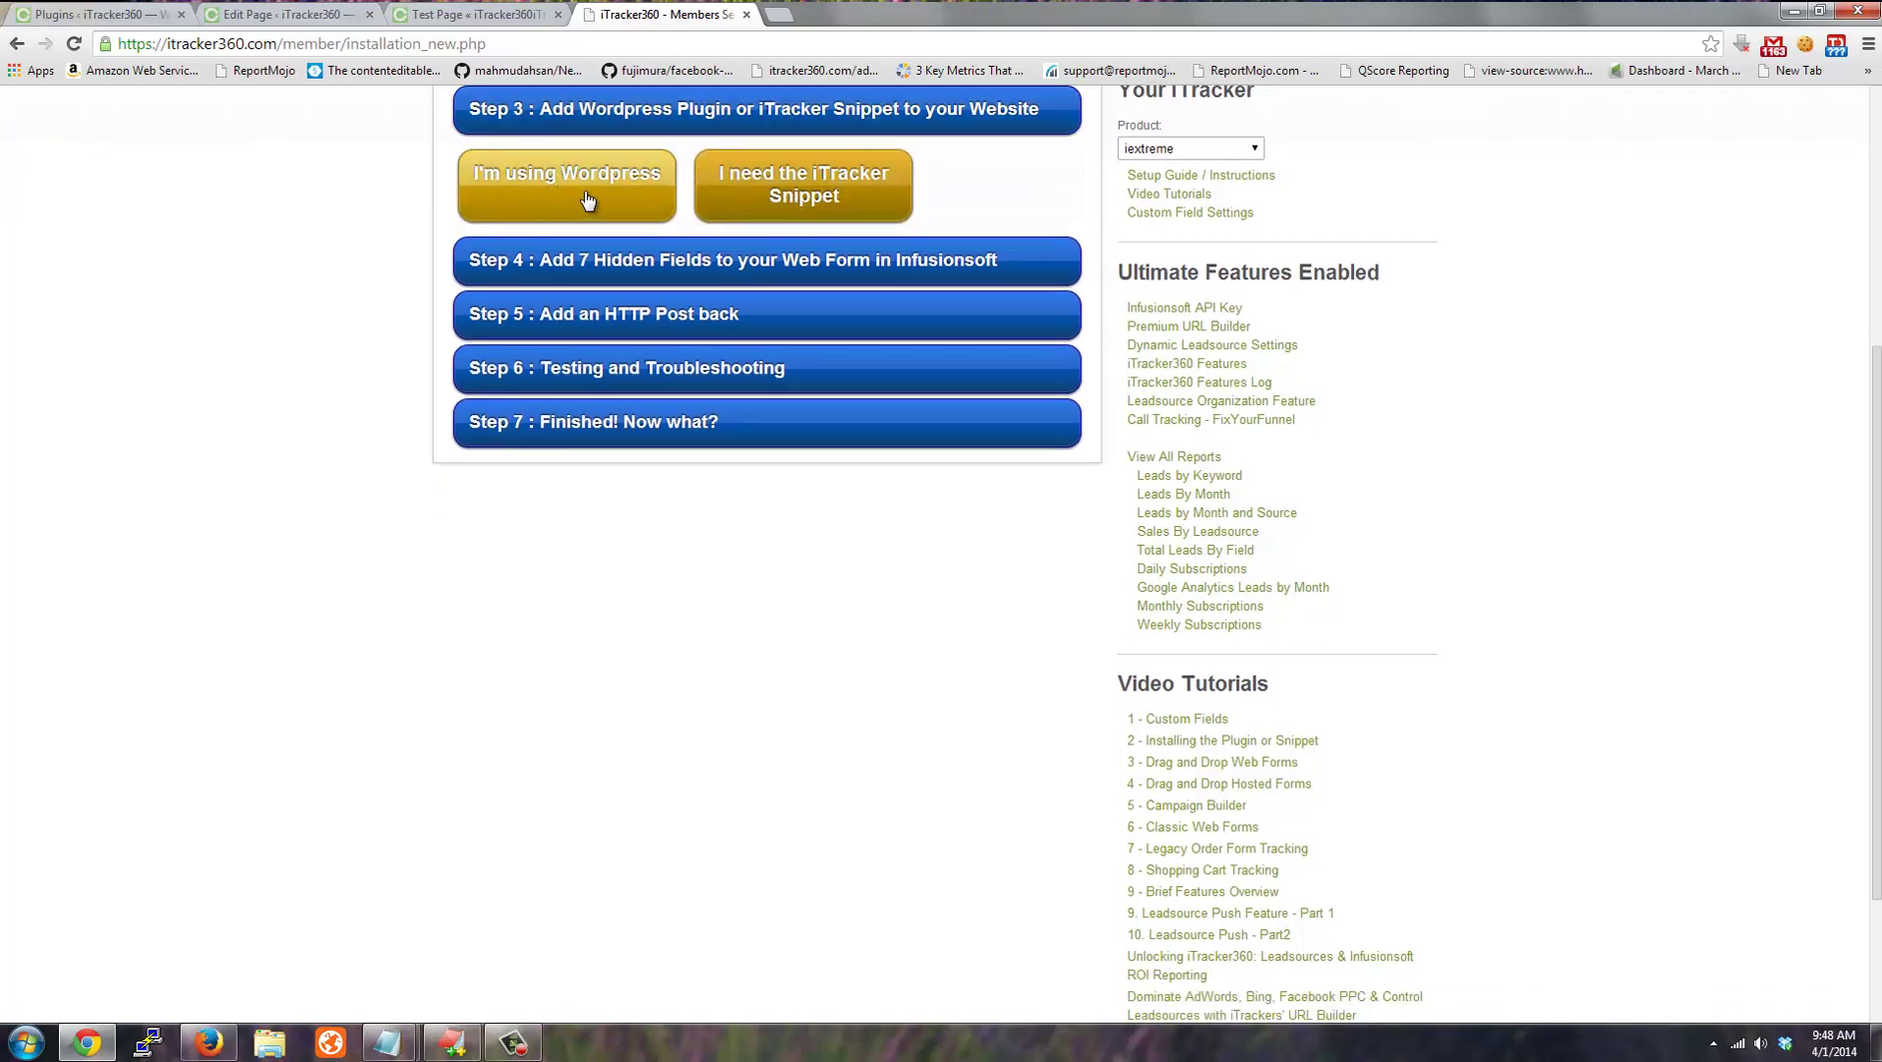
Review the iTracker tracking snippet script and the WordPress plugin installation instructions in Step 3.
{"action": "left_click", "coordinate": [816, 205]}
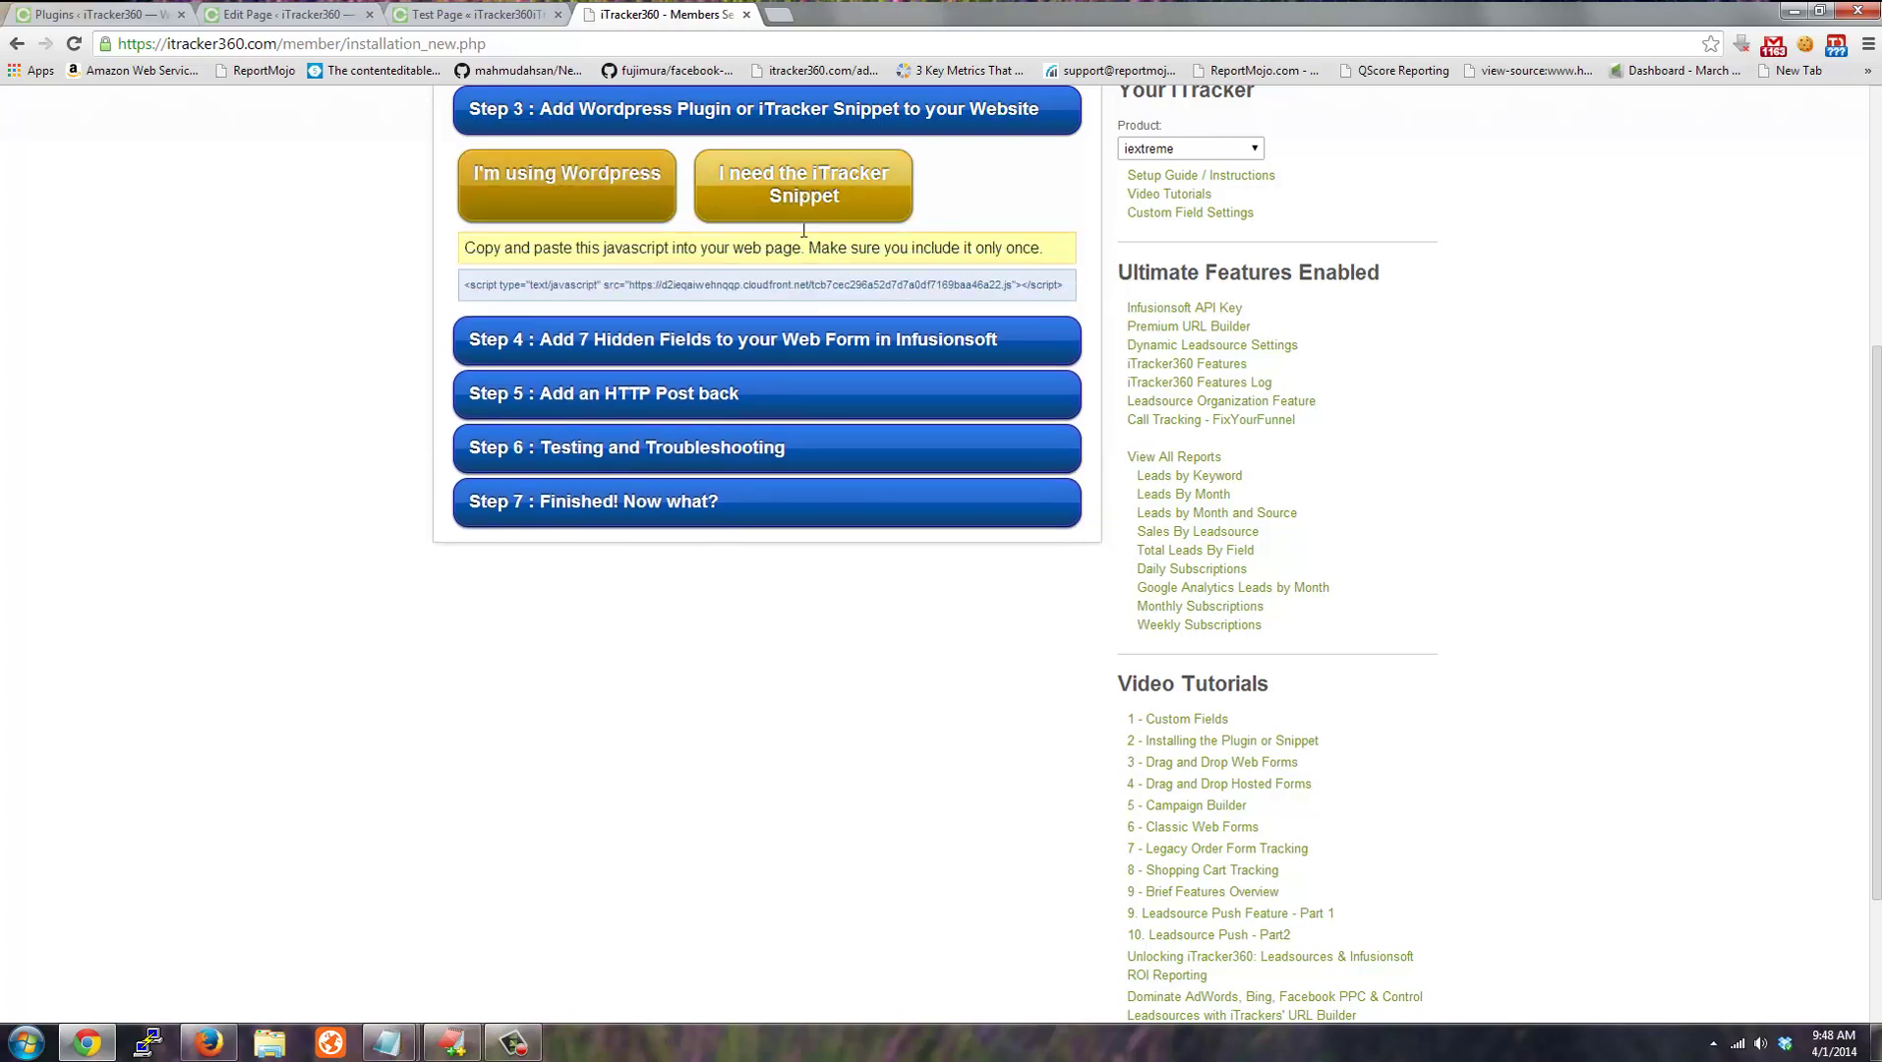
{"action": "left_click_drag", "start_coordinate": [496, 282], "coordinate": [1060, 293]}
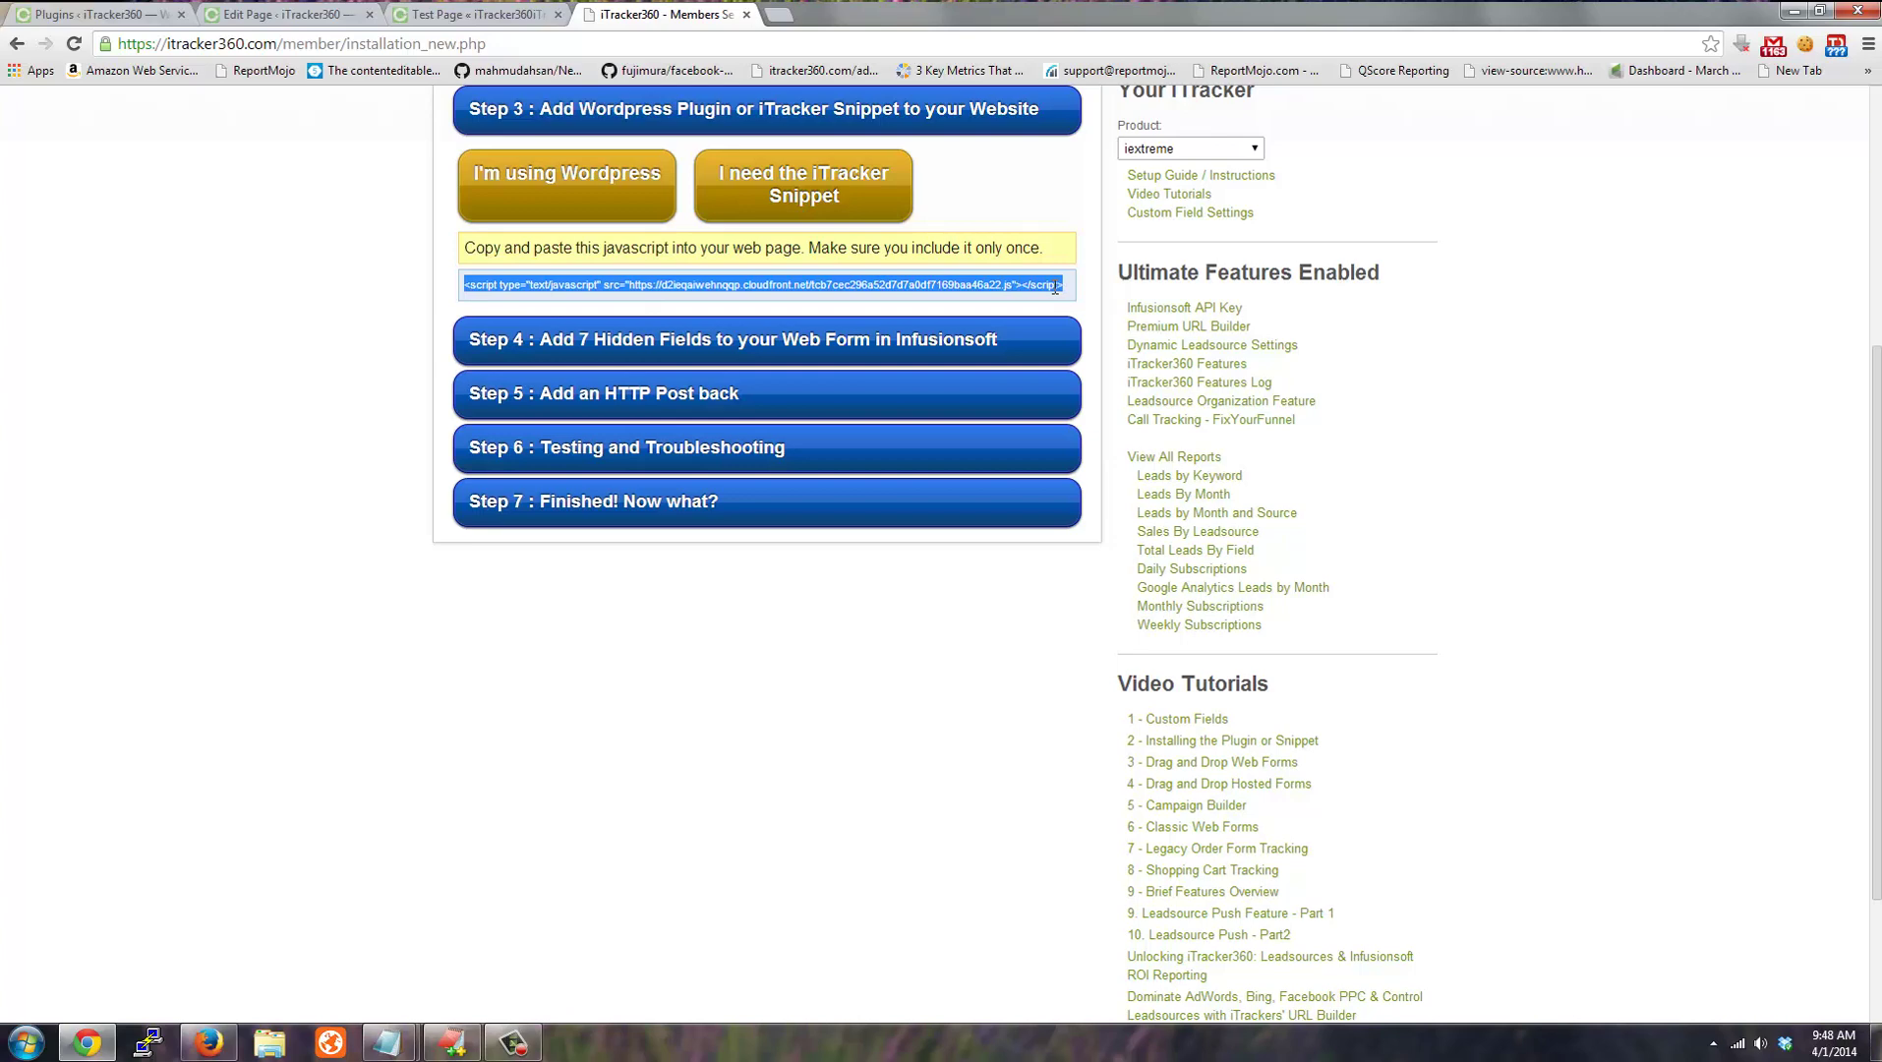
{"action": "left_click", "coordinate": [604, 184]}
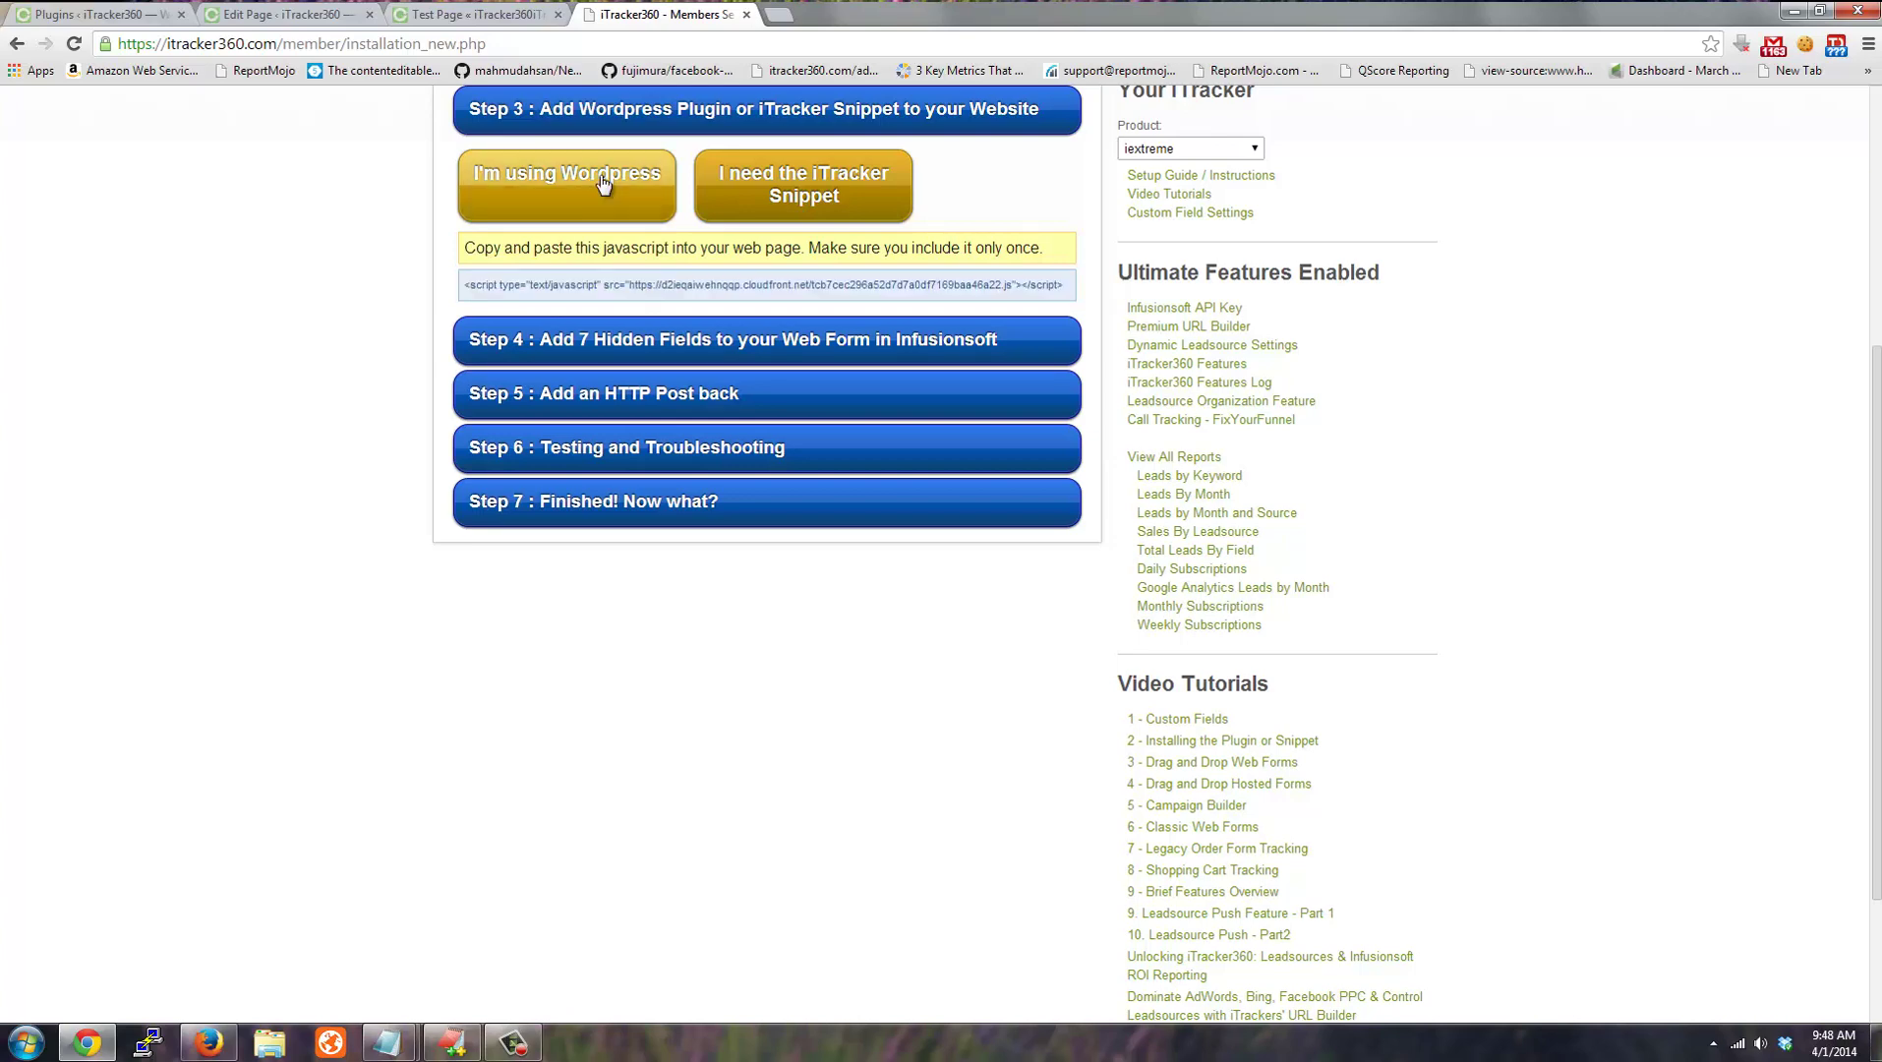
{"action": "left_click", "coordinate": [603, 184]}
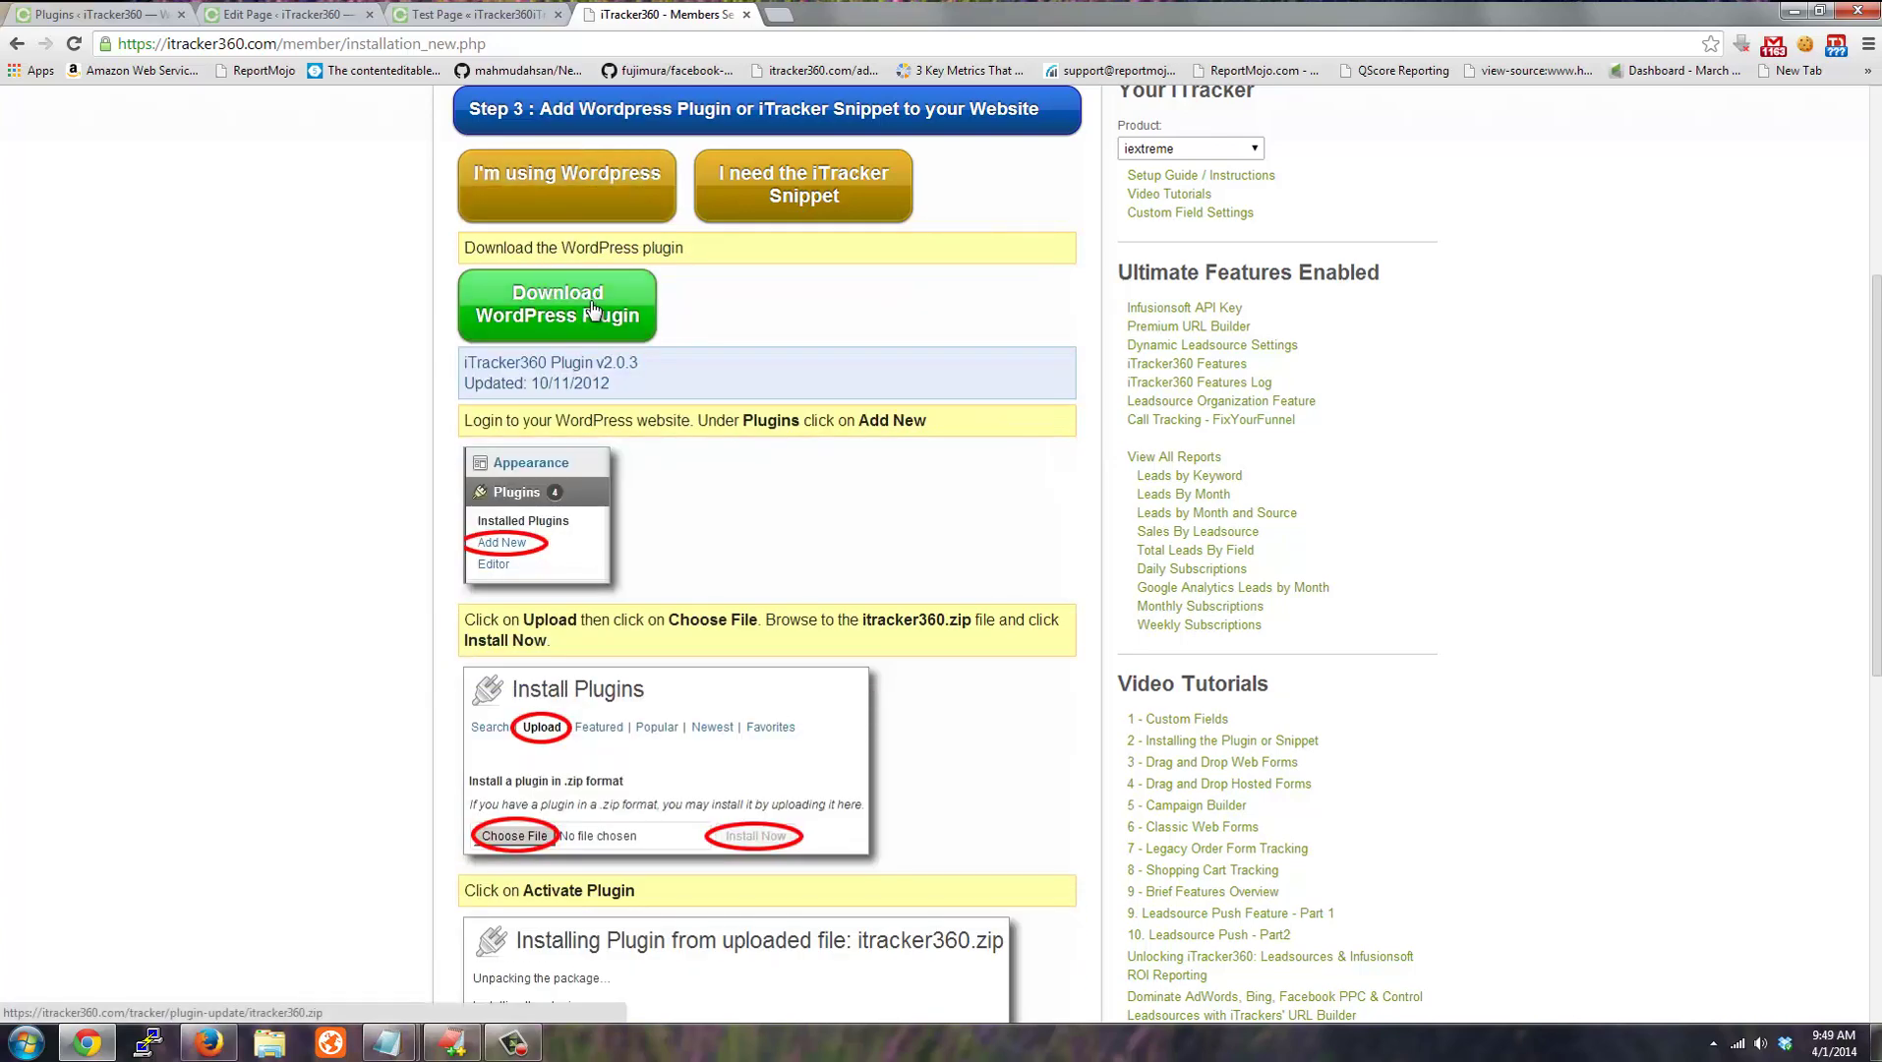
{"action": "left_click", "coordinate": [558, 194]}
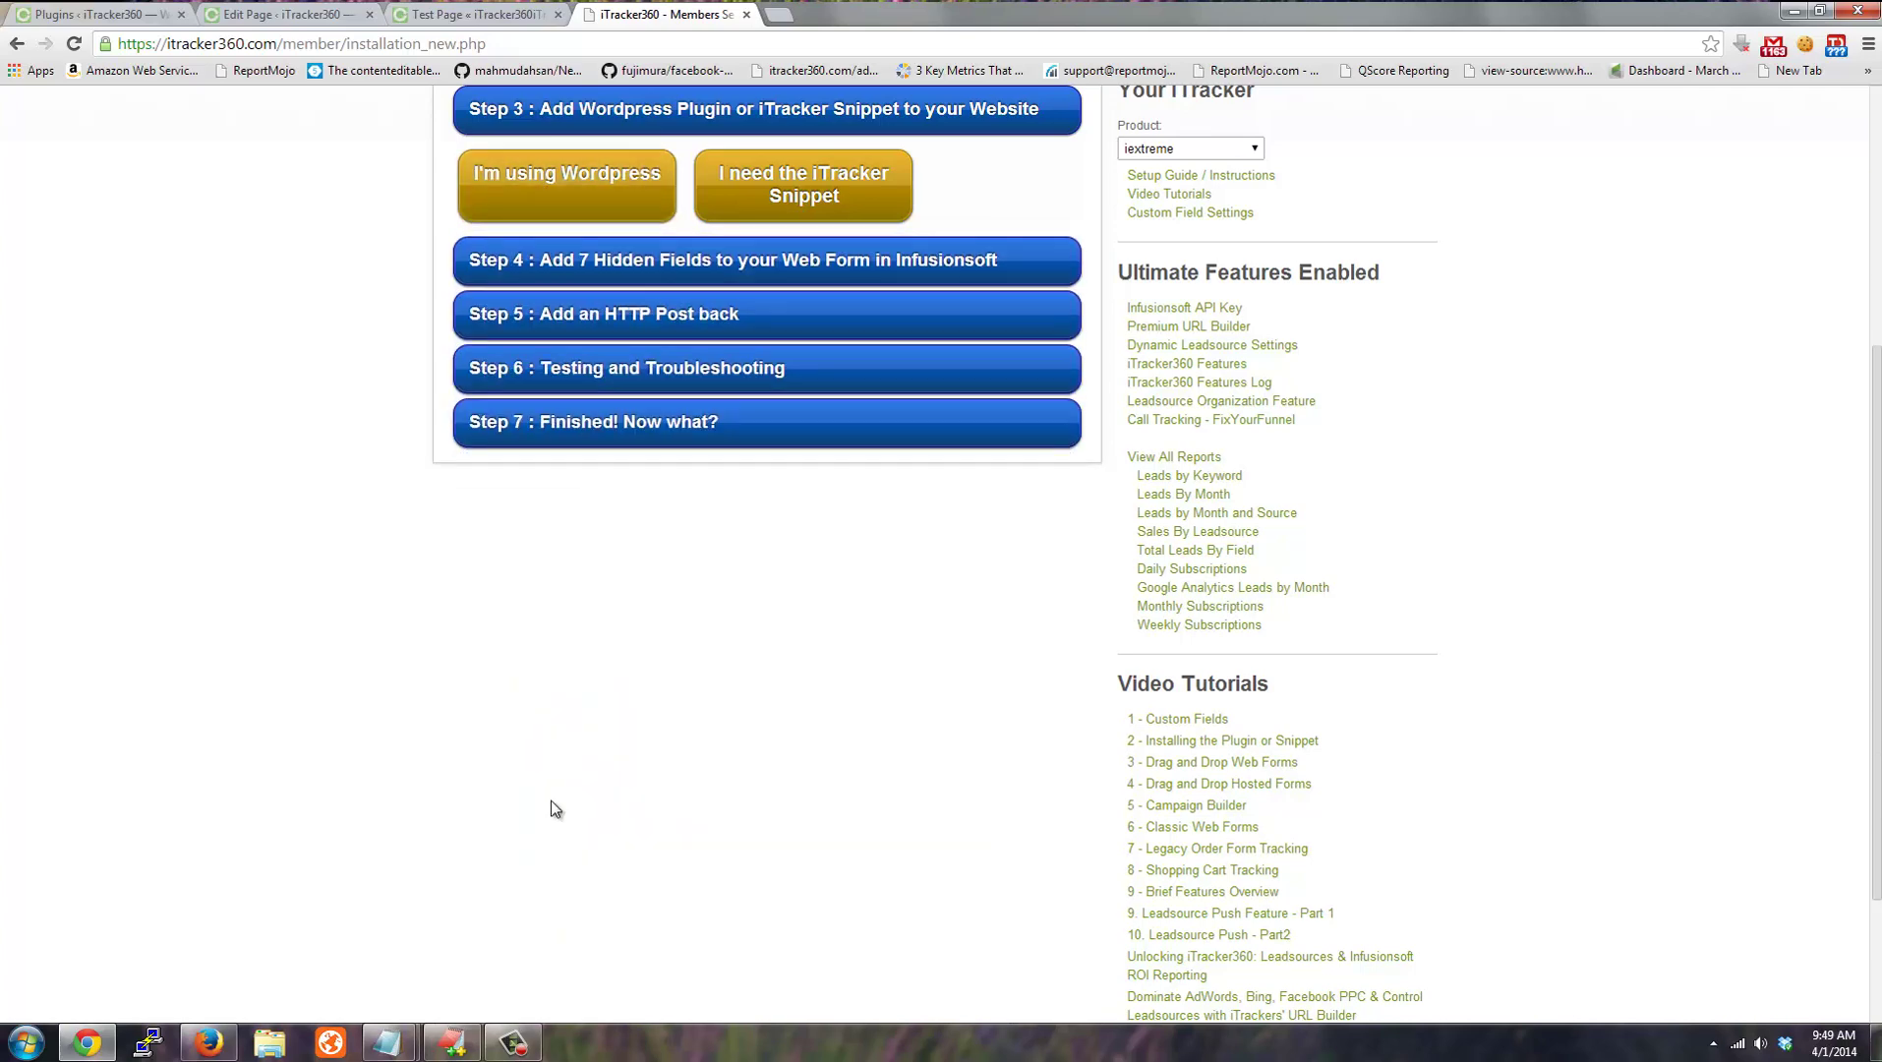
Check the license key saved in WordPress's iTracker360 plugin options, then return to the Setup Guide.
{"action": "left_click", "coordinate": [128, 20]}
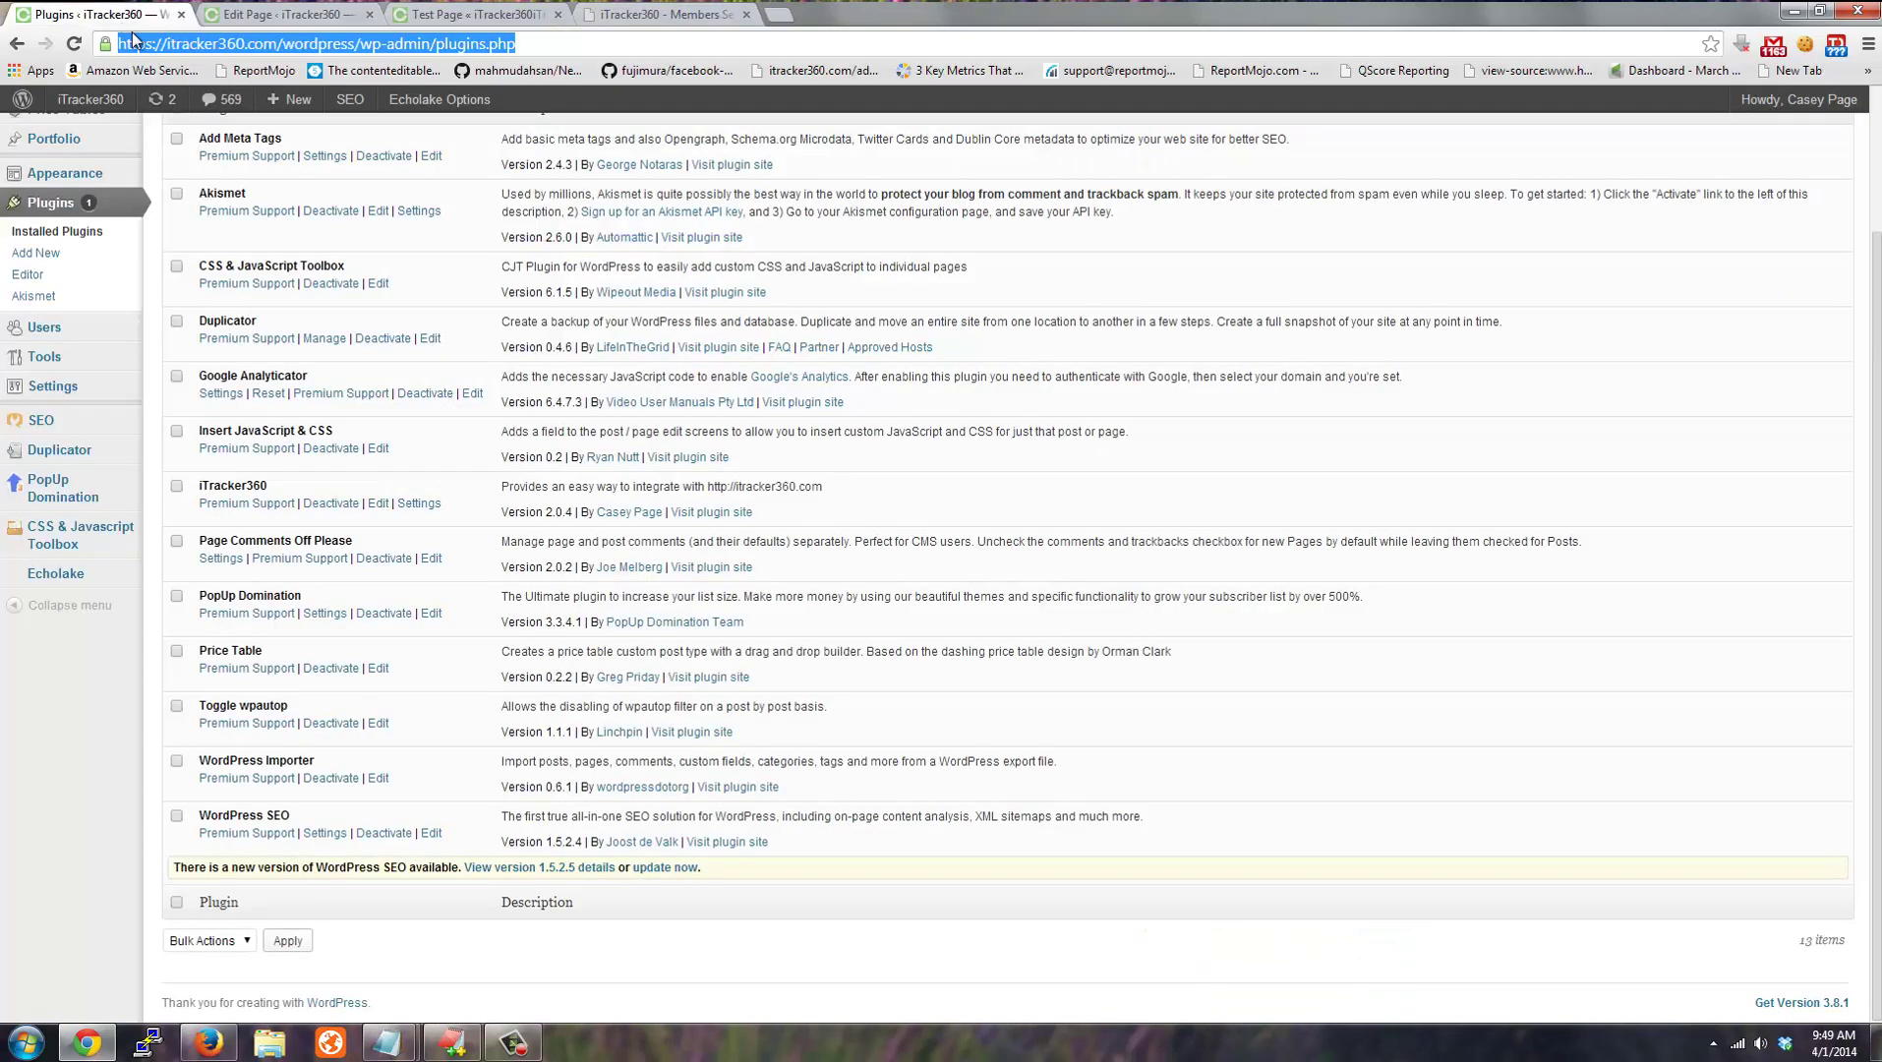
{"action": "left_click_drag", "start_coordinate": [209, 486], "coordinate": [268, 486]}
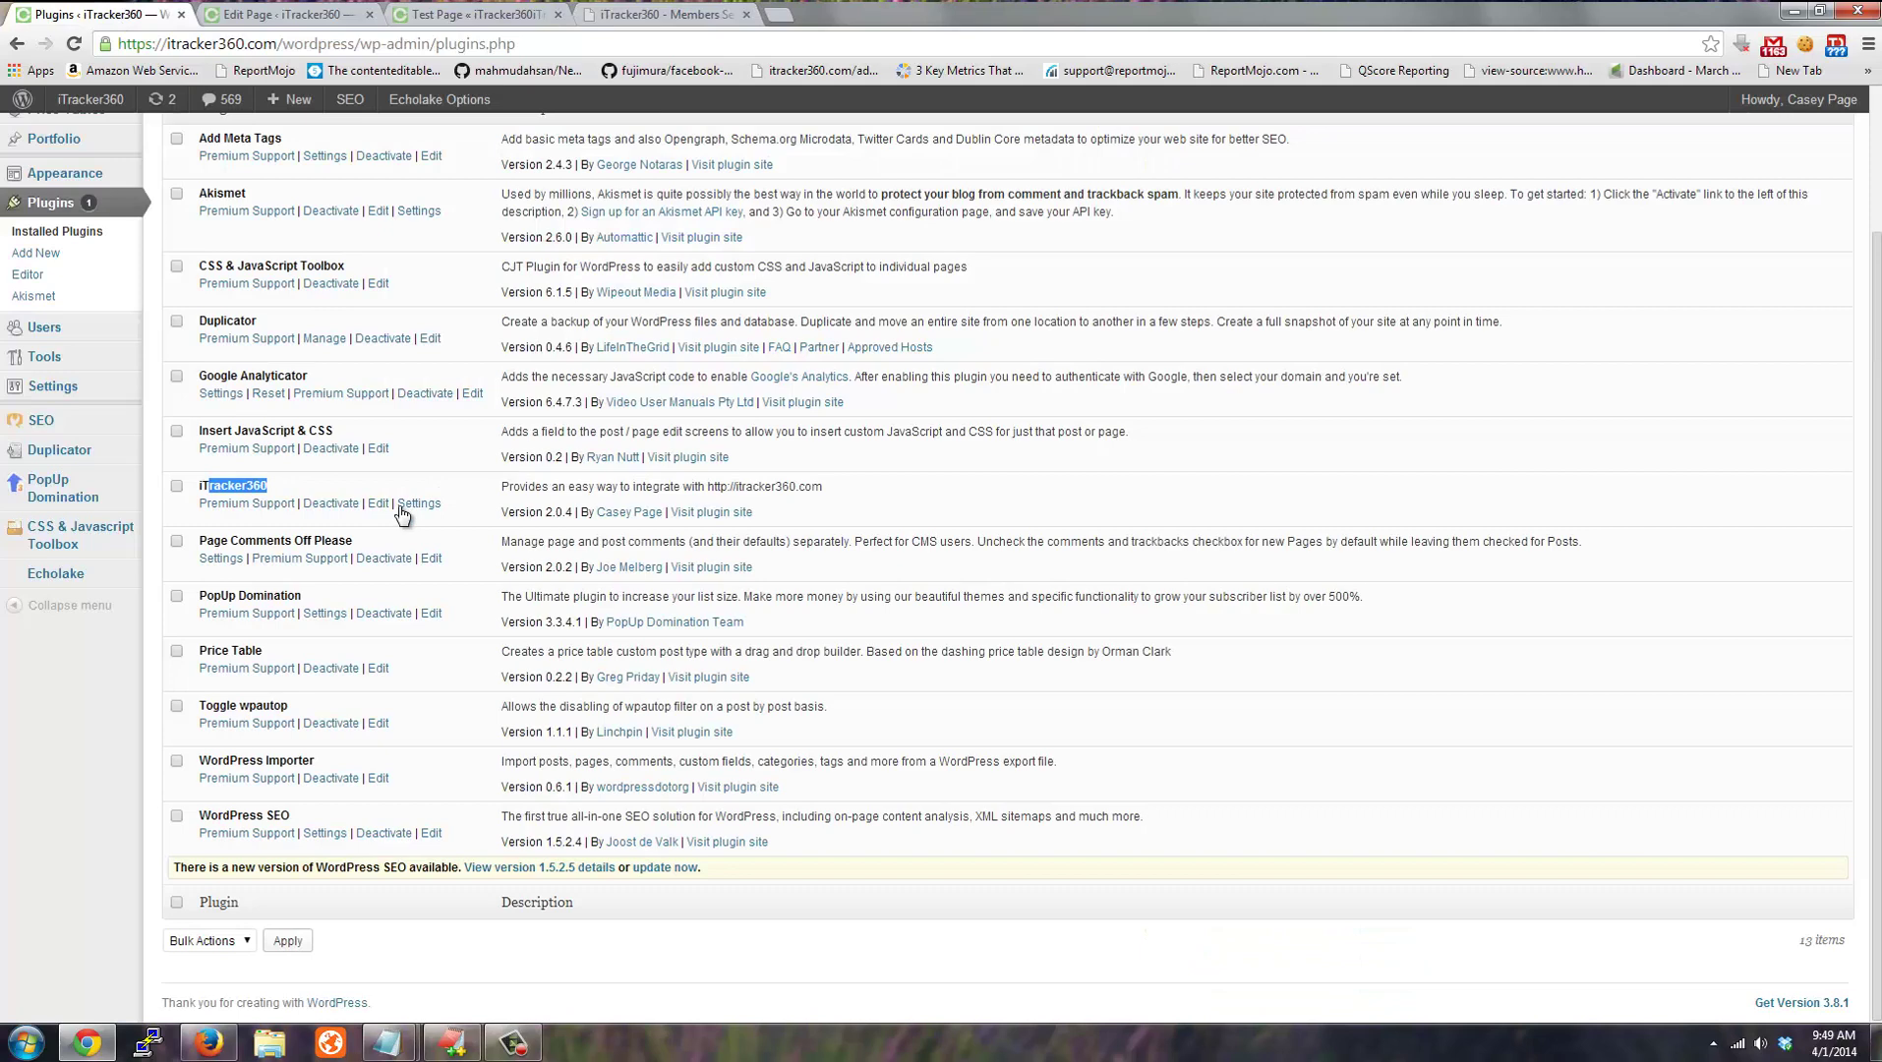
{"action": "left_click", "coordinate": [432, 514]}
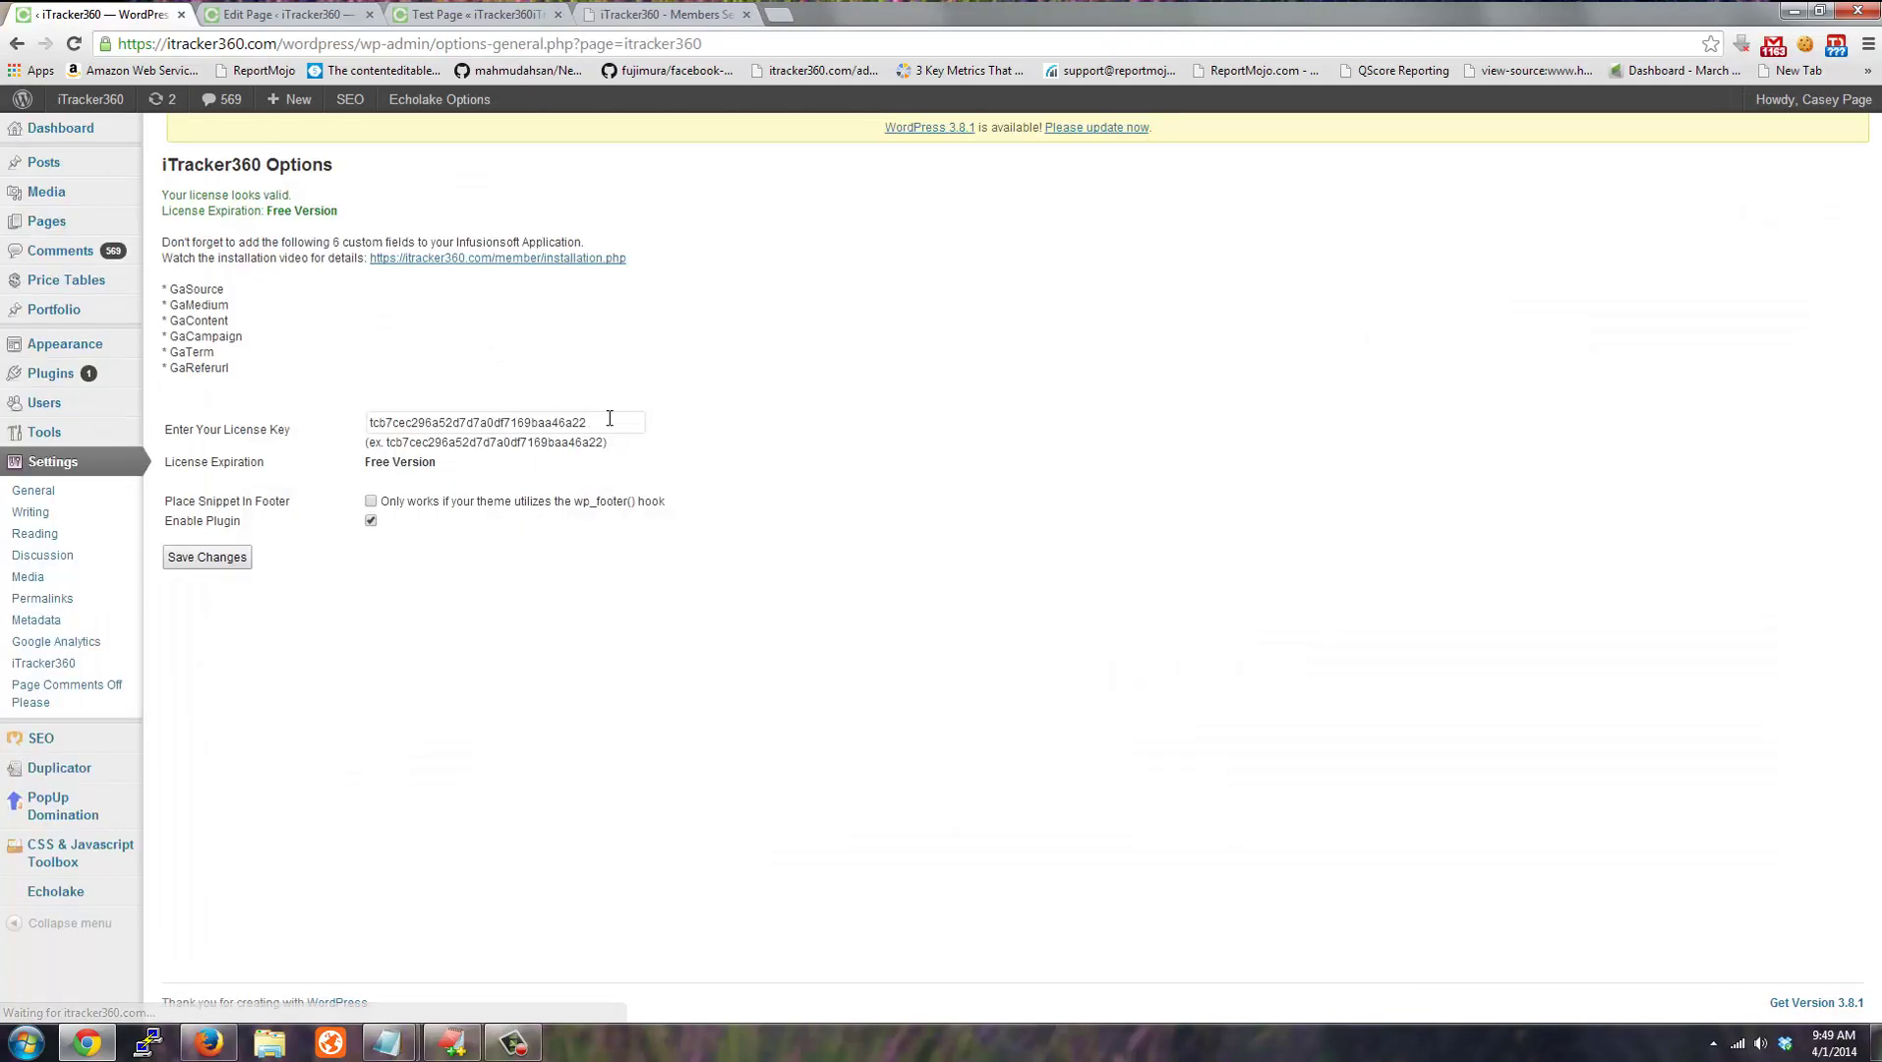
{"action": "left_click_drag", "start_coordinate": [609, 418], "coordinate": [362, 425]}
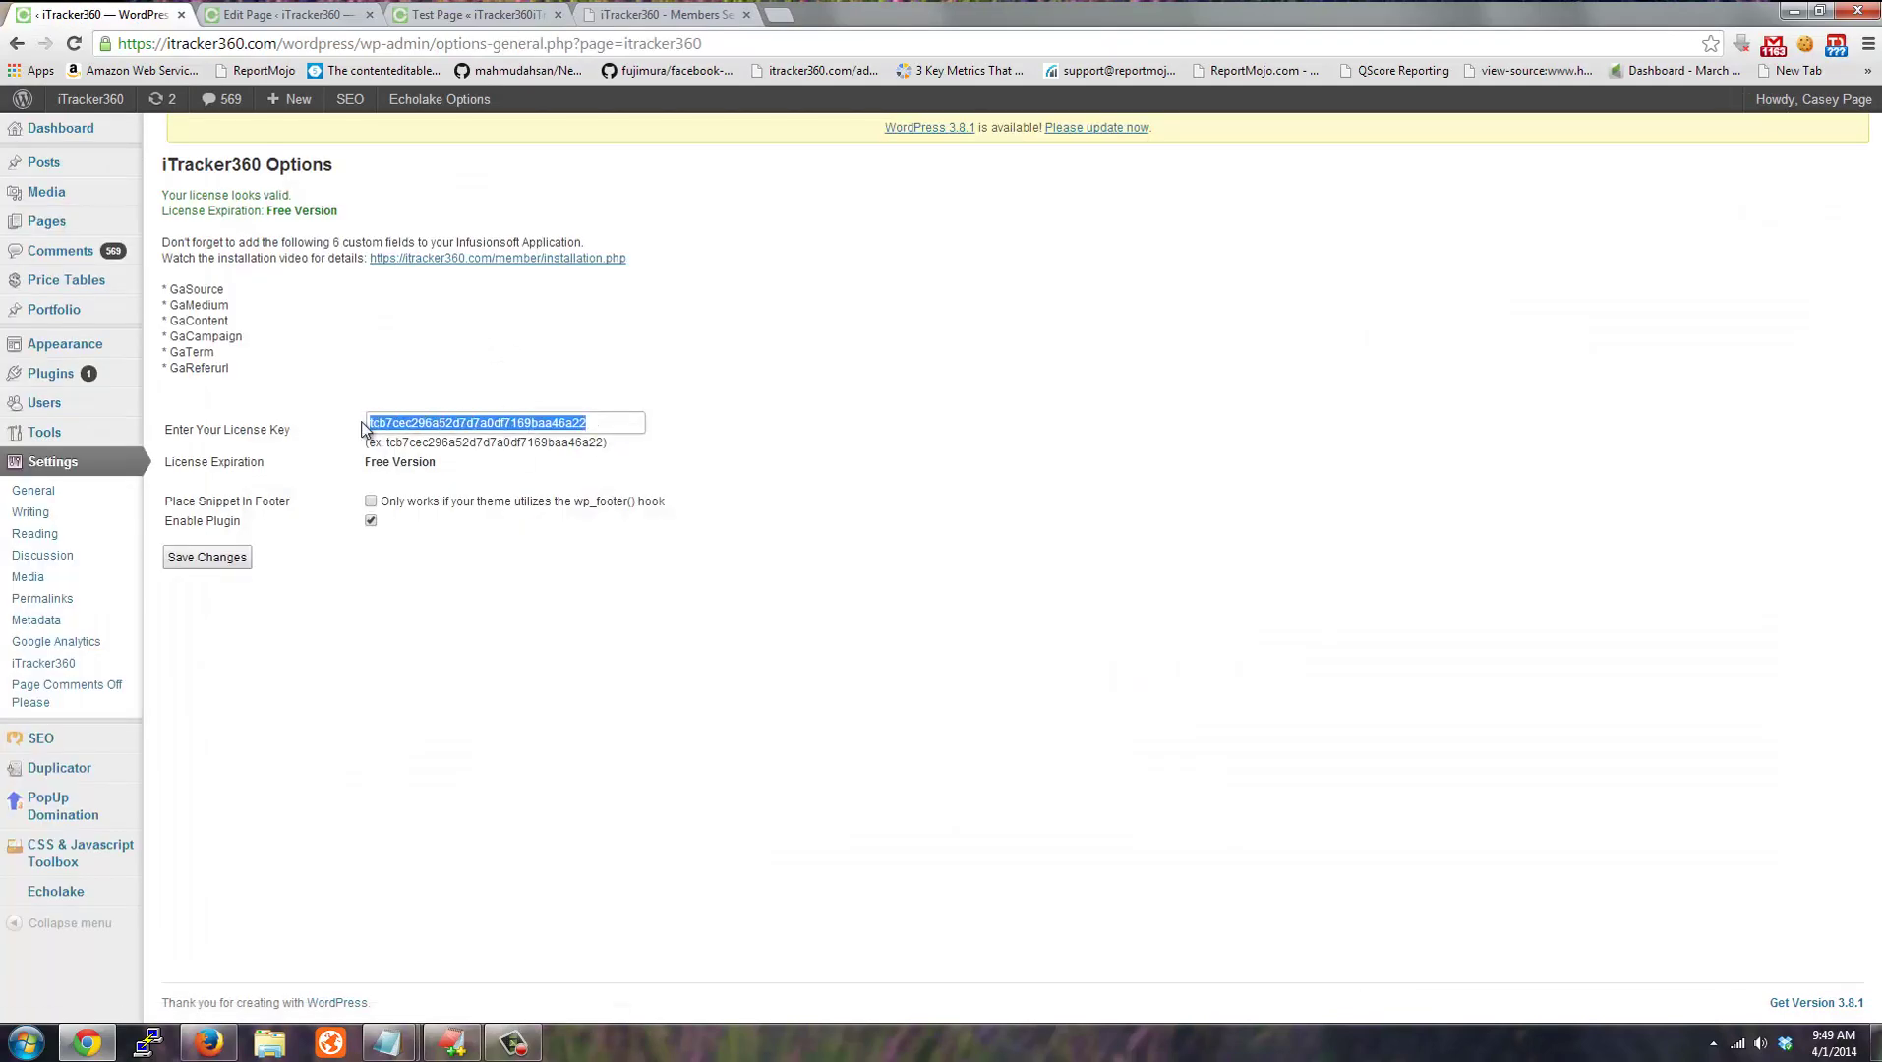
{"action": "left_click", "coordinate": [669, 15]}
{"action": "scroll", "coordinate": [1291, 386], "scroll_direction": "up", "scroll_amount": 4}
Compare the account license key, expand Step 4's hidden web form fields, and view the Test Page.
{"action": "double_click", "coordinate": [1277, 420]}
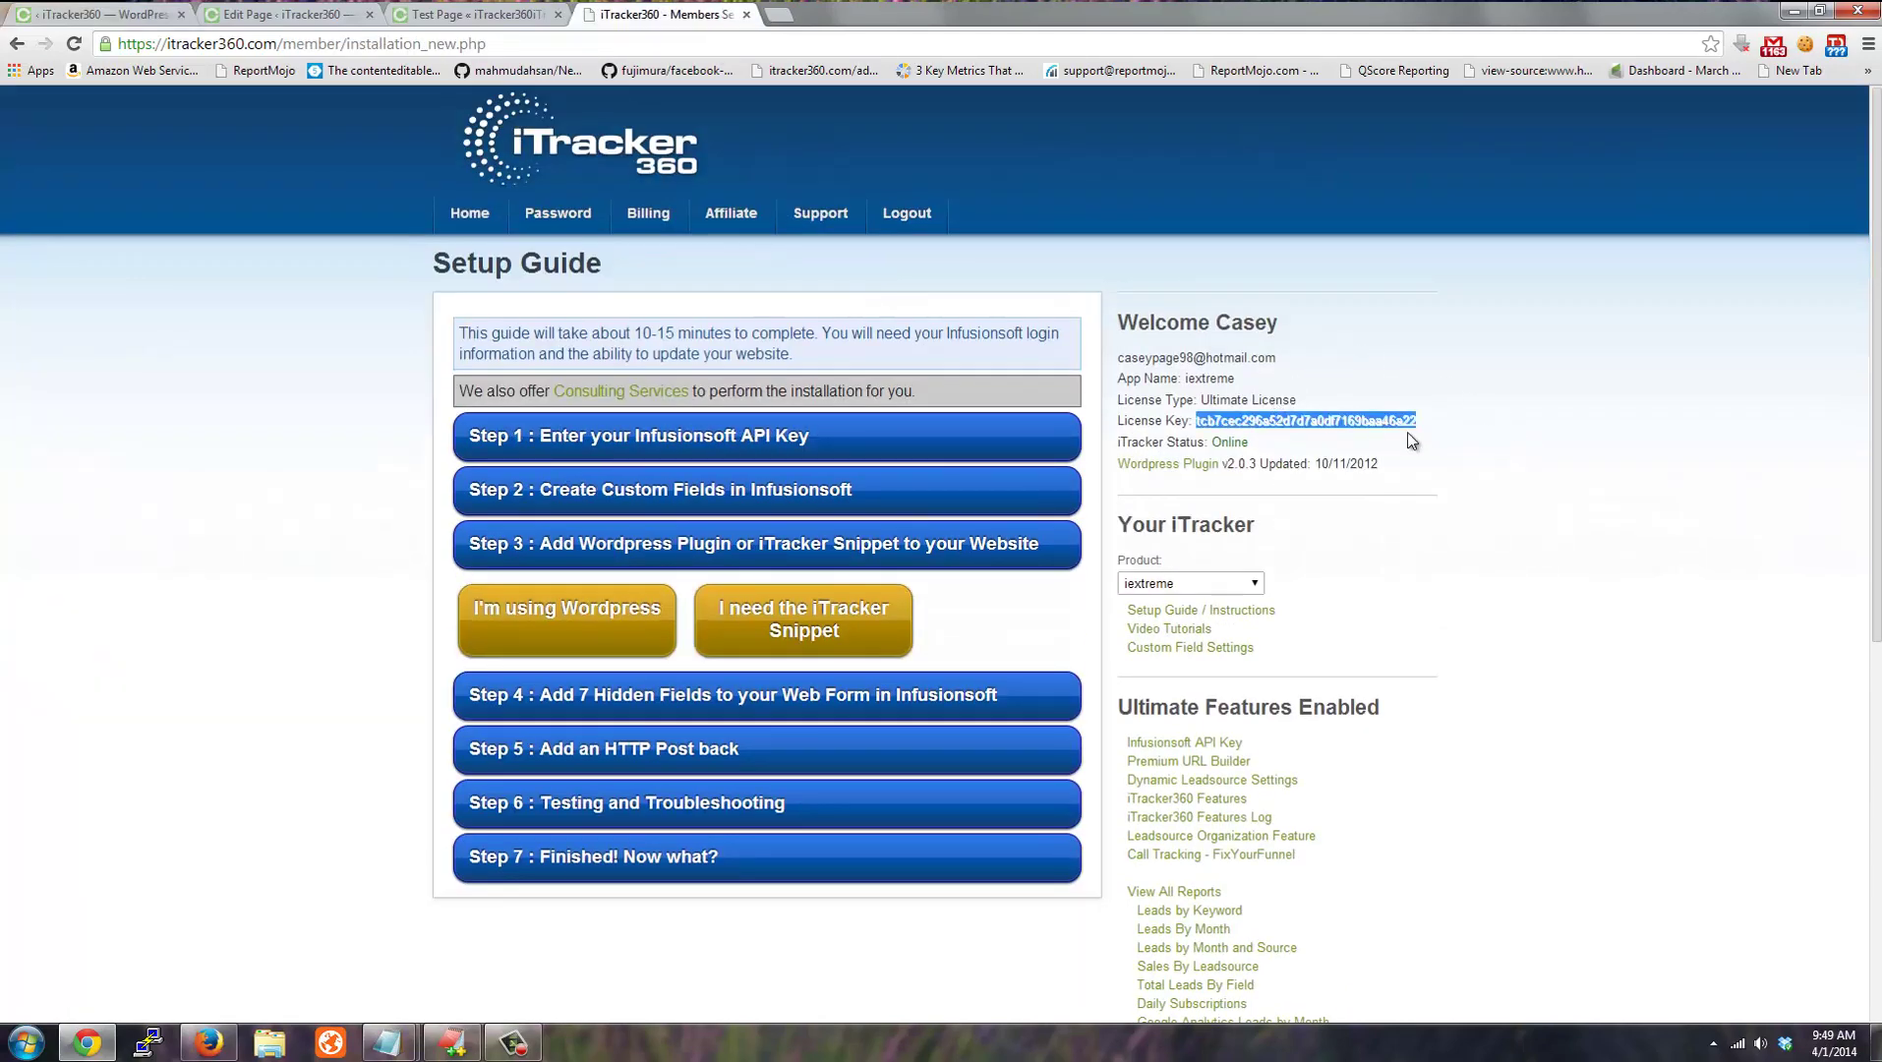
{"action": "left_click", "coordinate": [282, 591]}
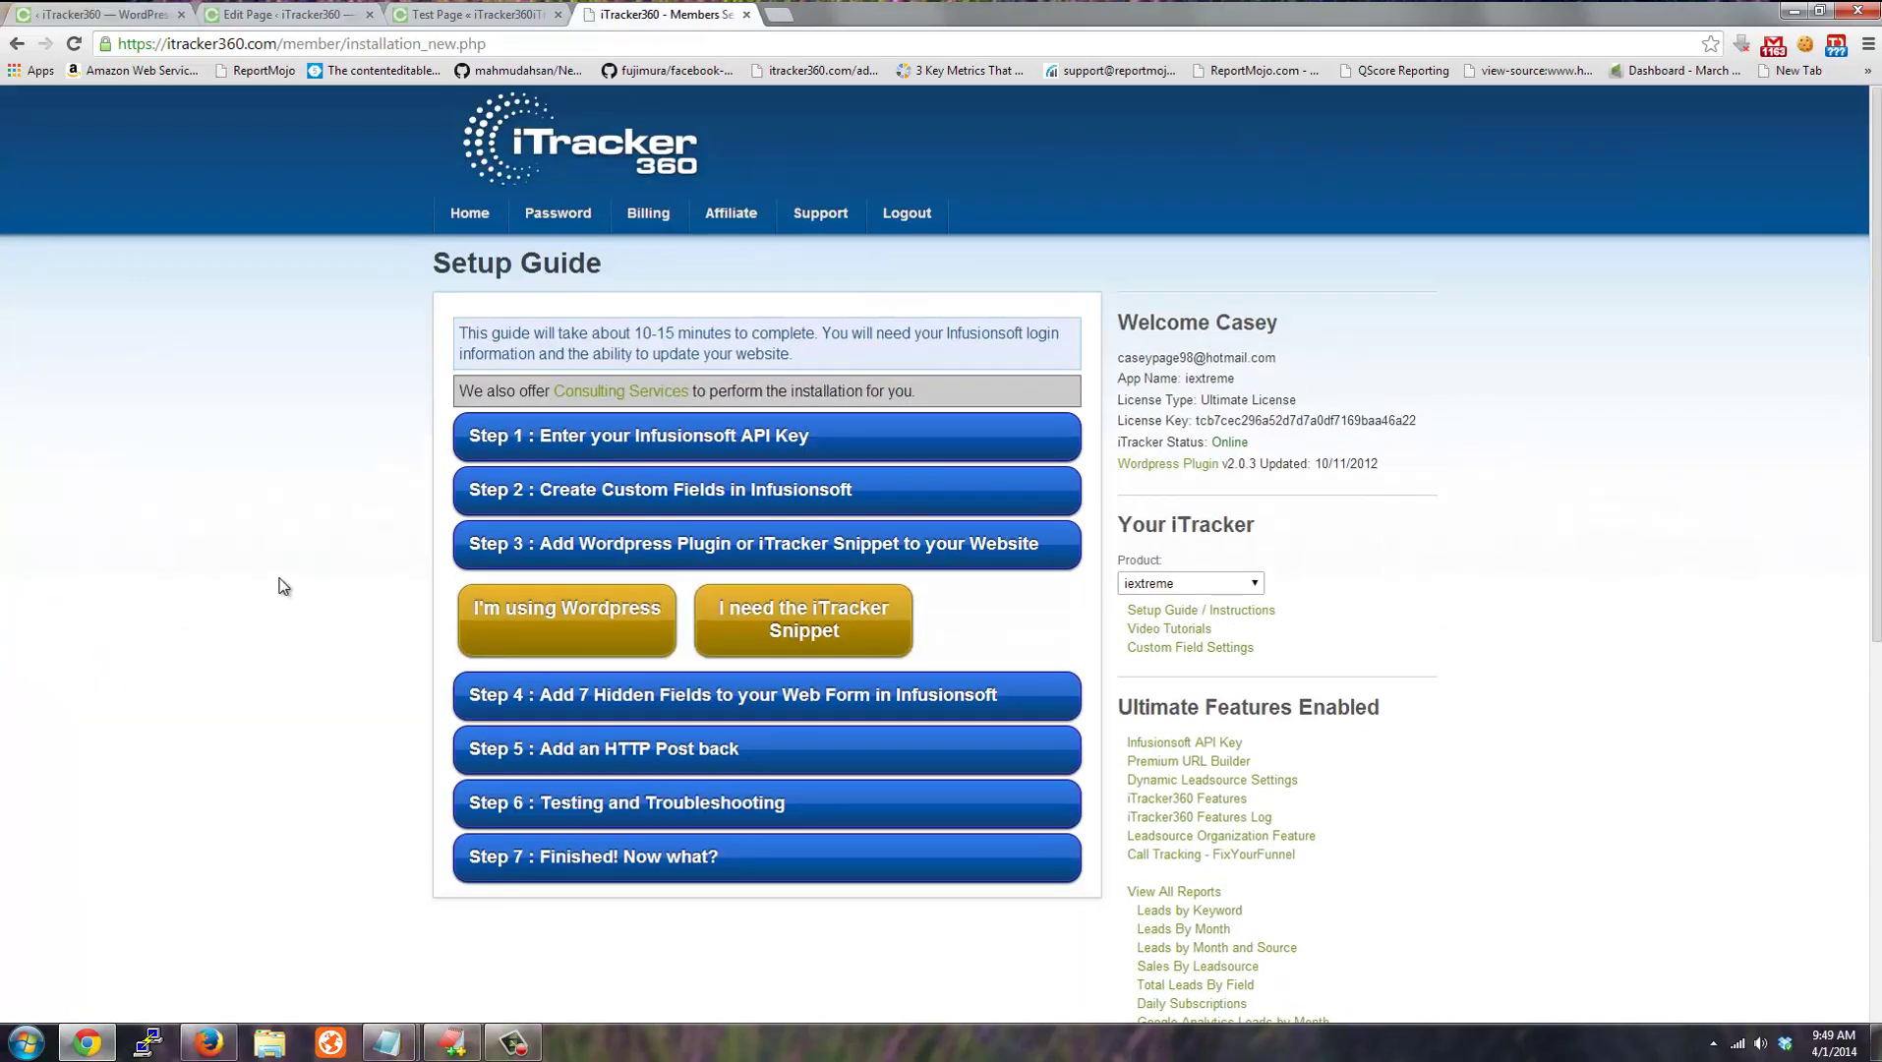
{"action": "scroll", "coordinate": [279, 590], "scroll_direction": "down", "scroll_amount": 3}
{"action": "left_click", "coordinate": [700, 410]}
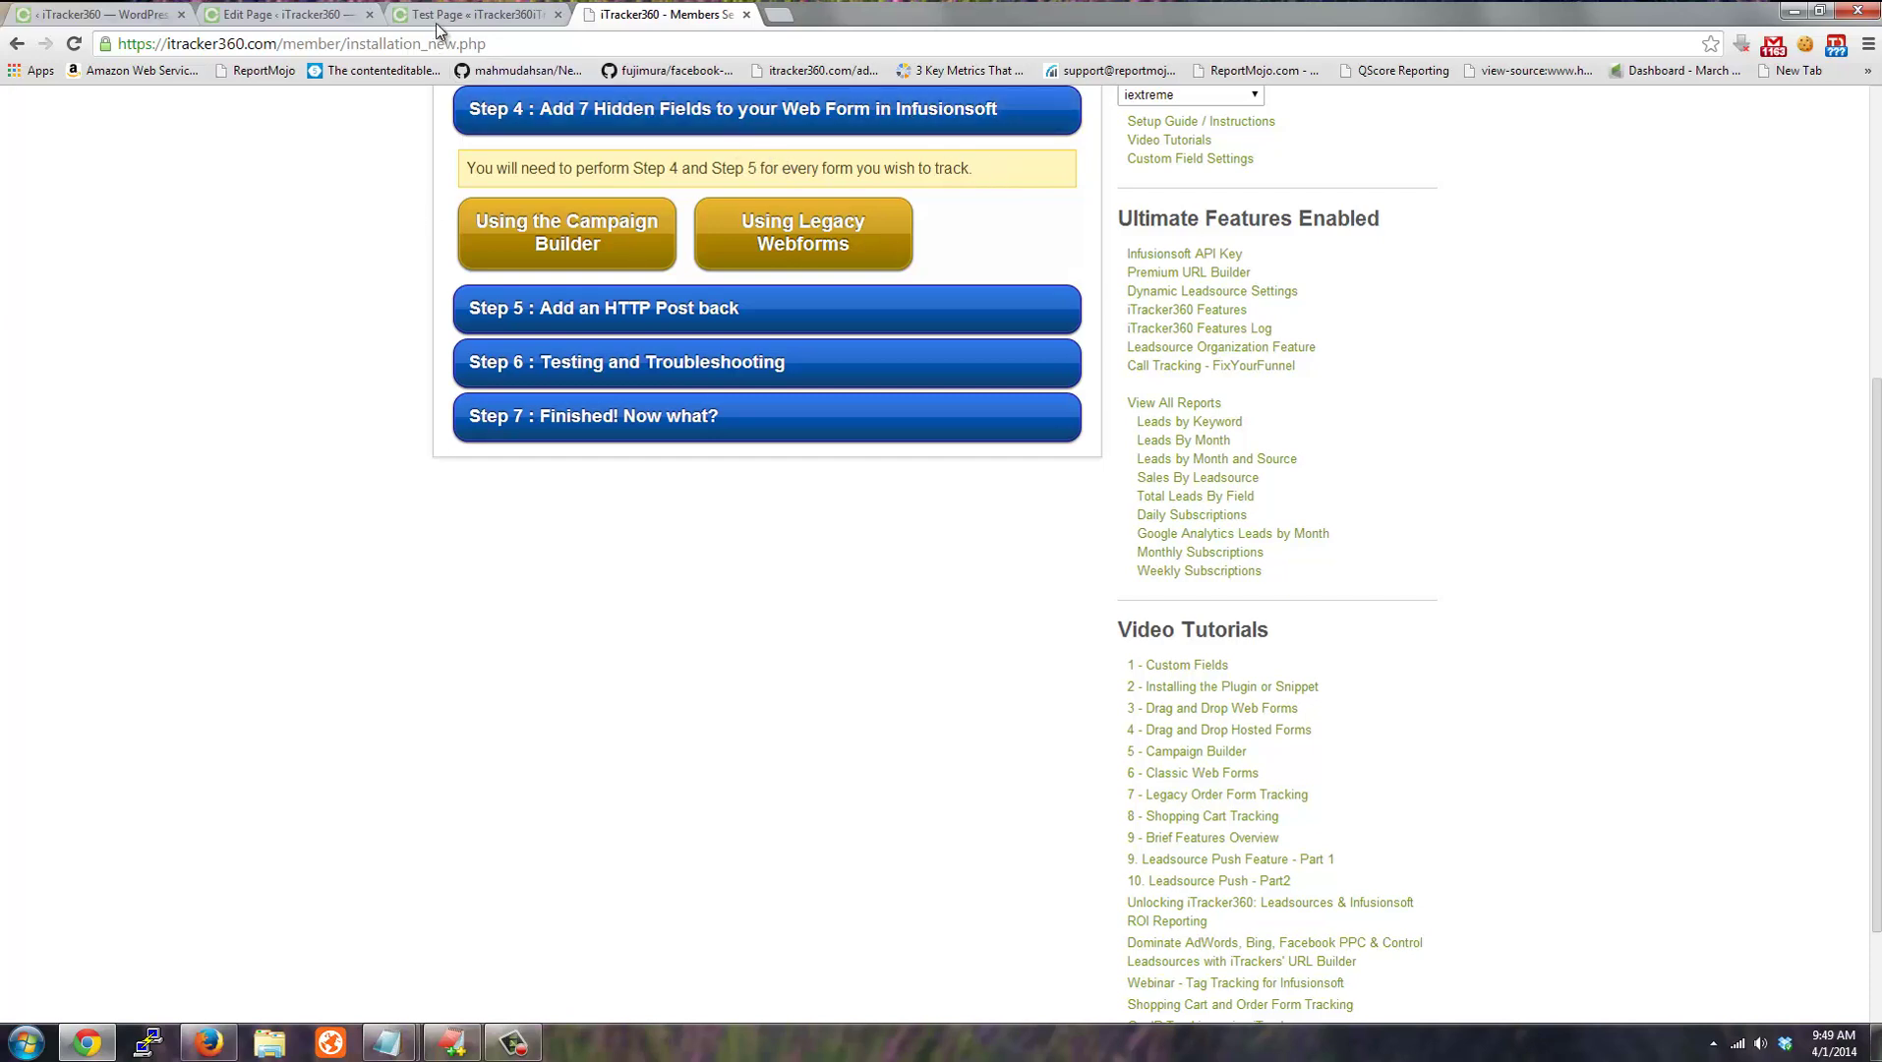
{"action": "left_click", "coordinate": [493, 22]}
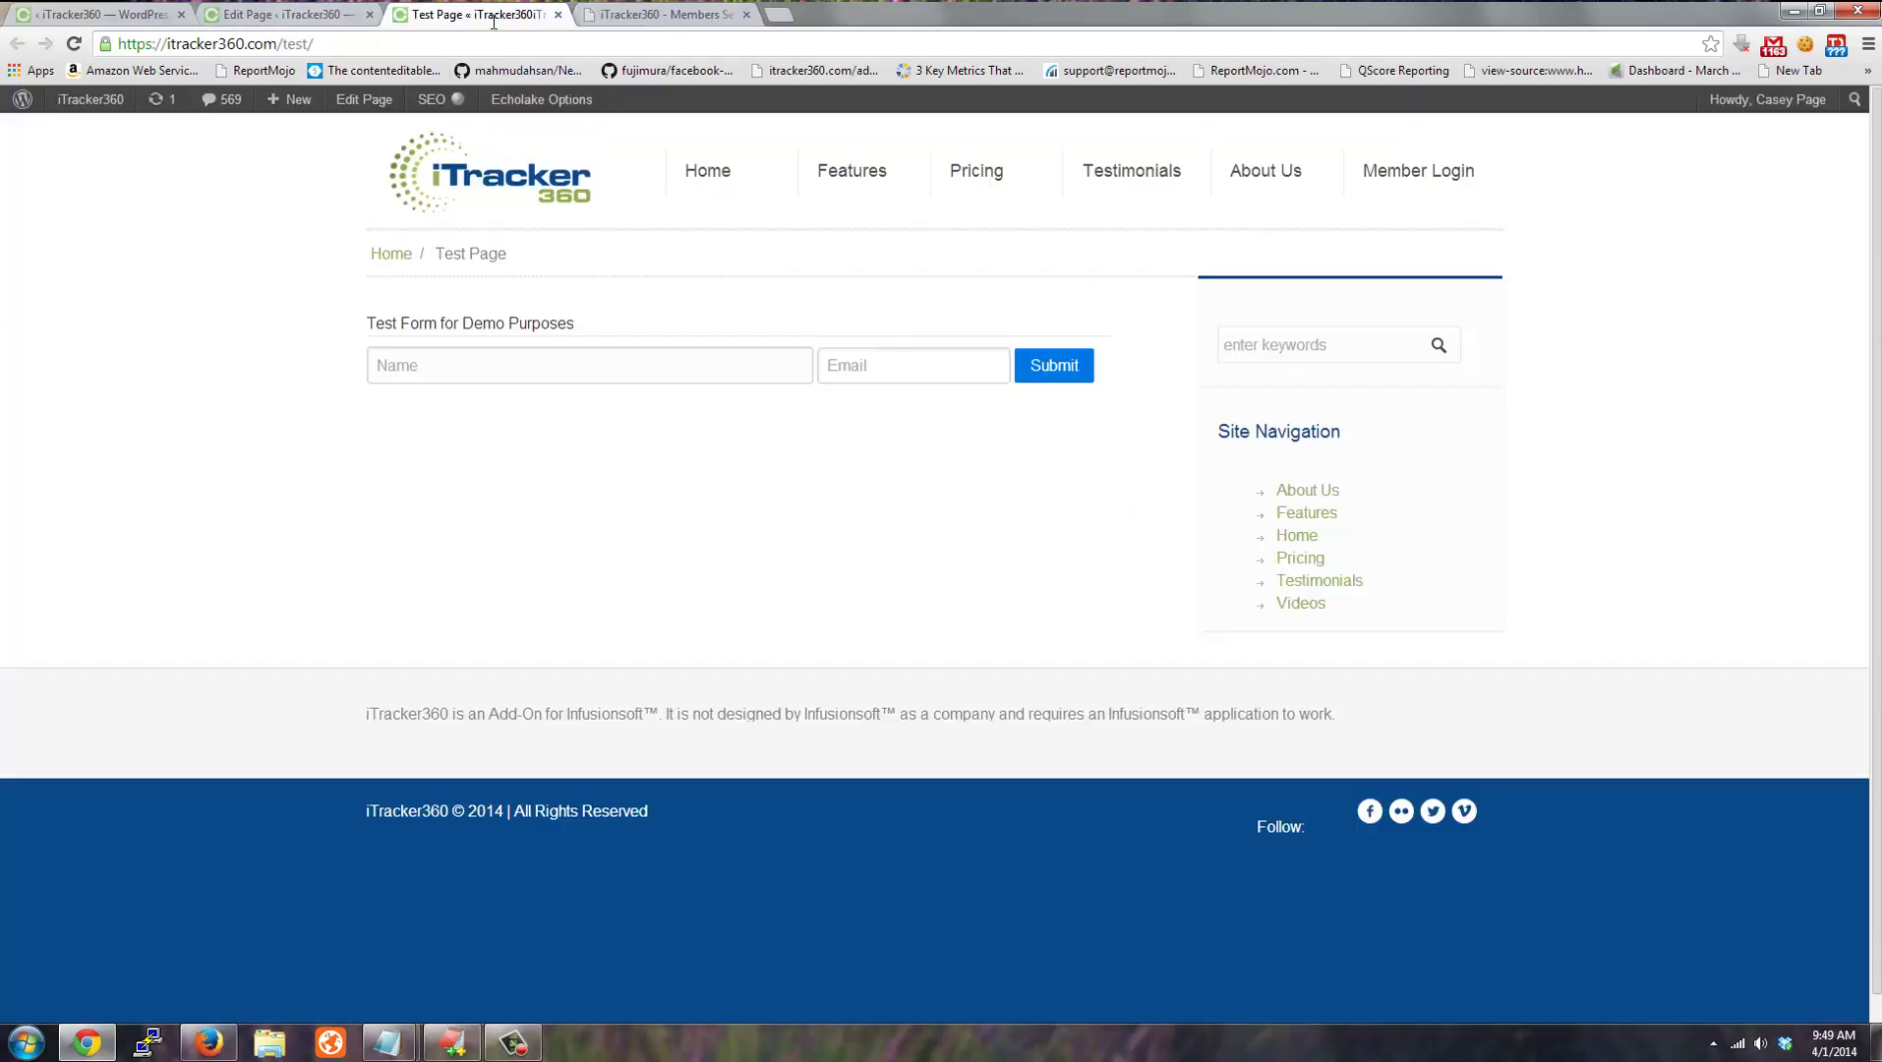
Inspect the Test Page form code: its Infusionsoft submission URL and hidden input lines.
{"action": "left_click", "coordinate": [411, 368]}
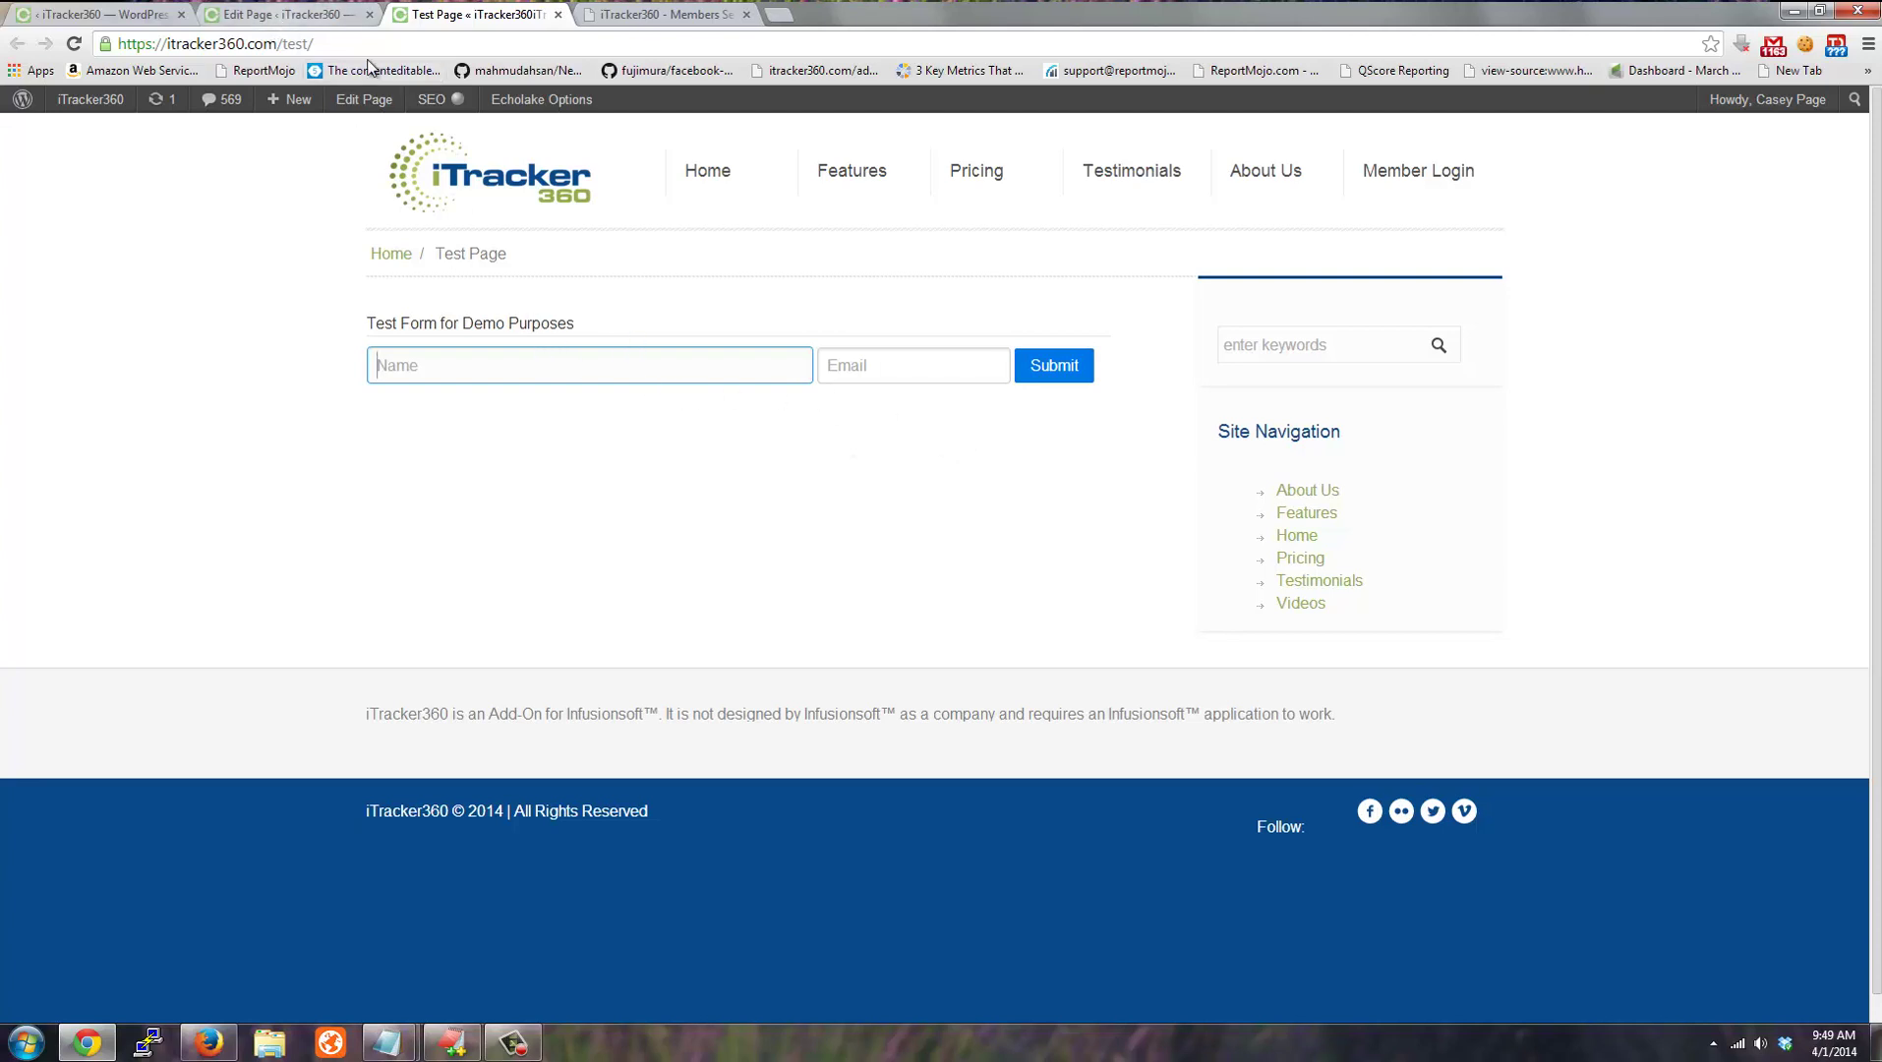
{"action": "left_click", "coordinate": [284, 16]}
{"action": "left_click_drag", "start_coordinate": [309, 617], "coordinate": [183, 419]}
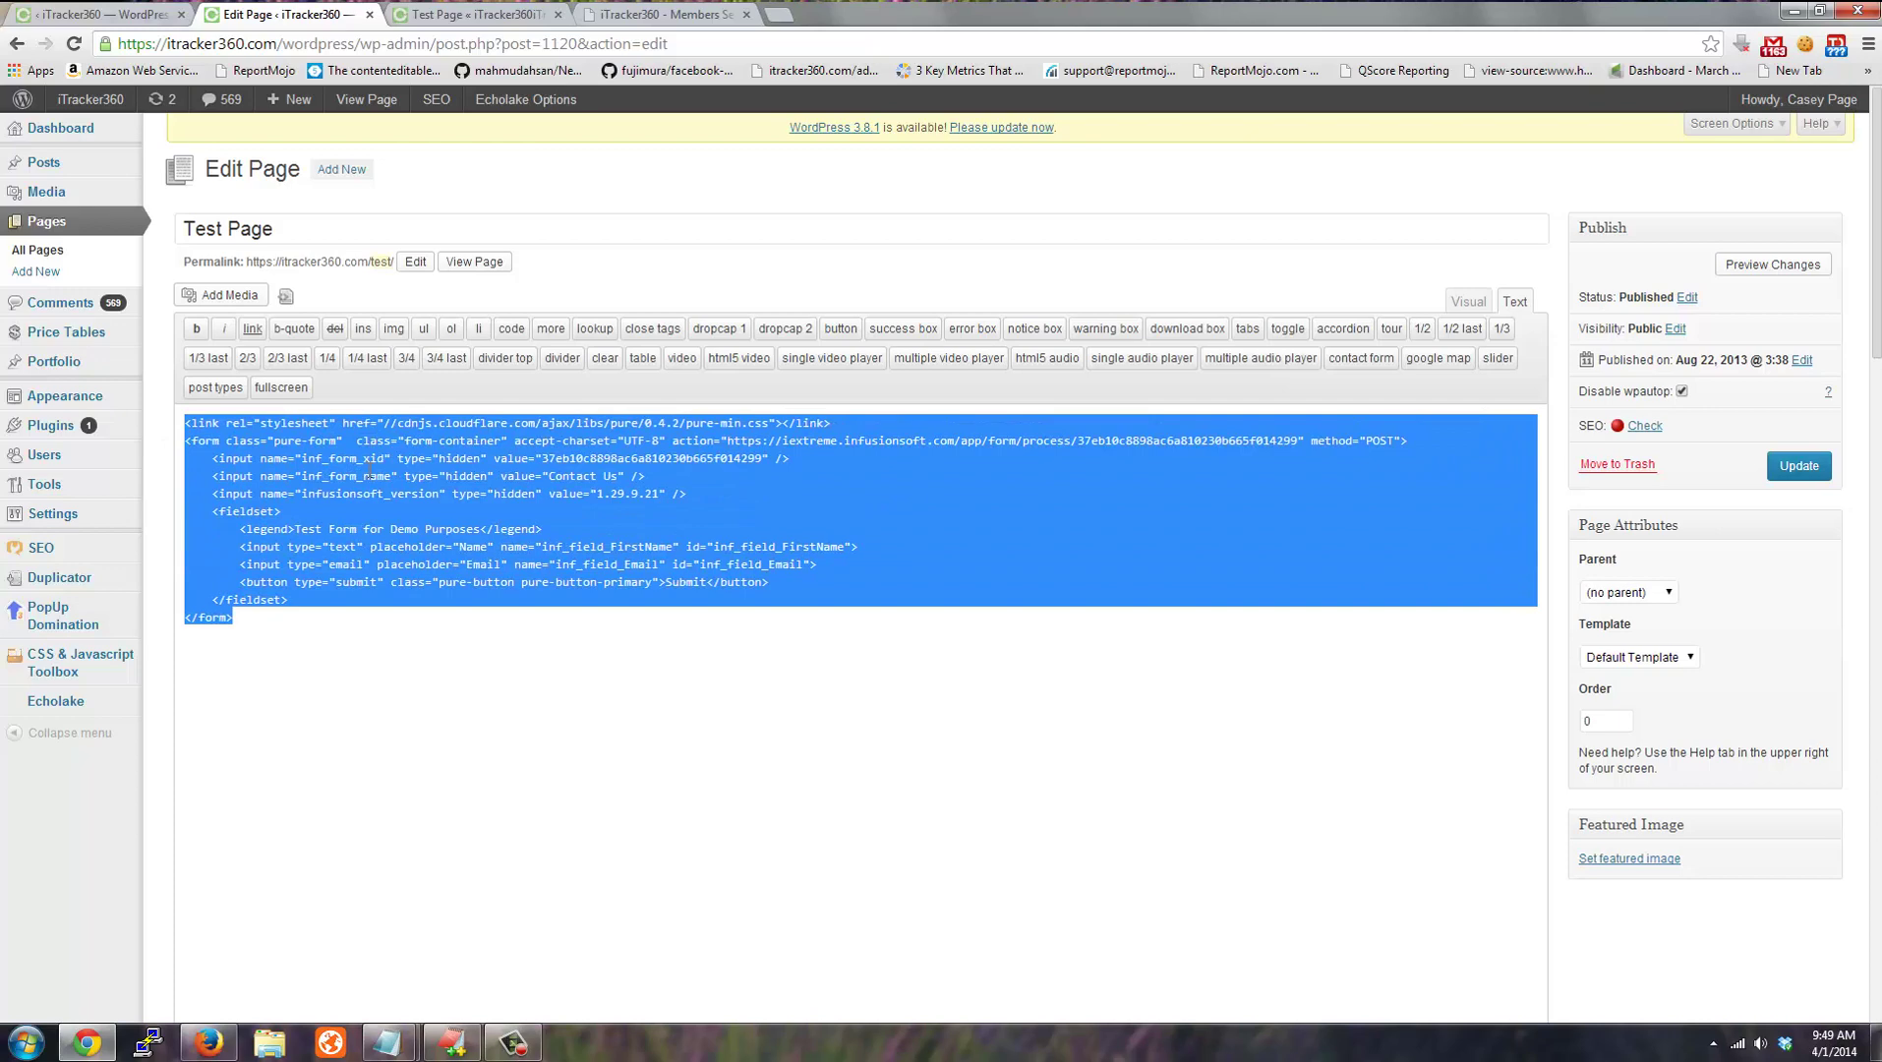
{"action": "left_click", "coordinate": [366, 476]}
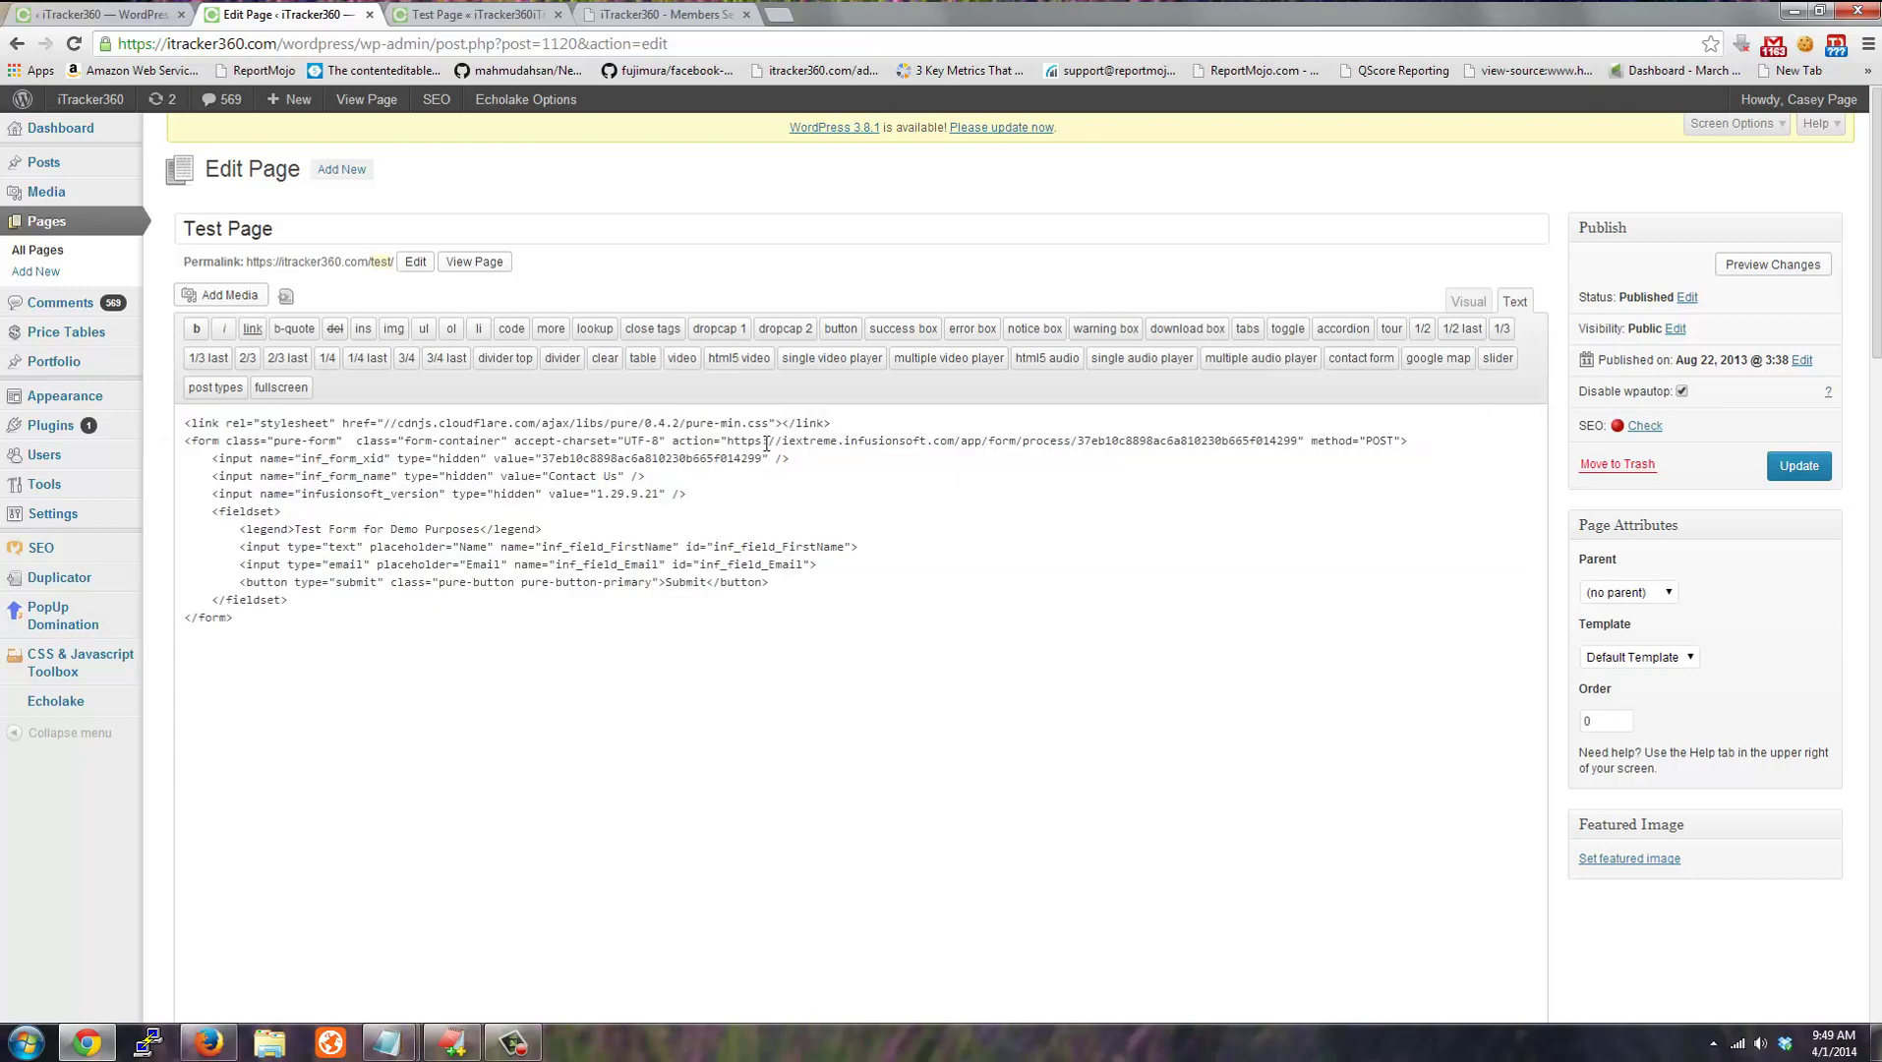
{"action": "left_click_drag", "start_coordinate": [756, 442], "coordinate": [1188, 442]}
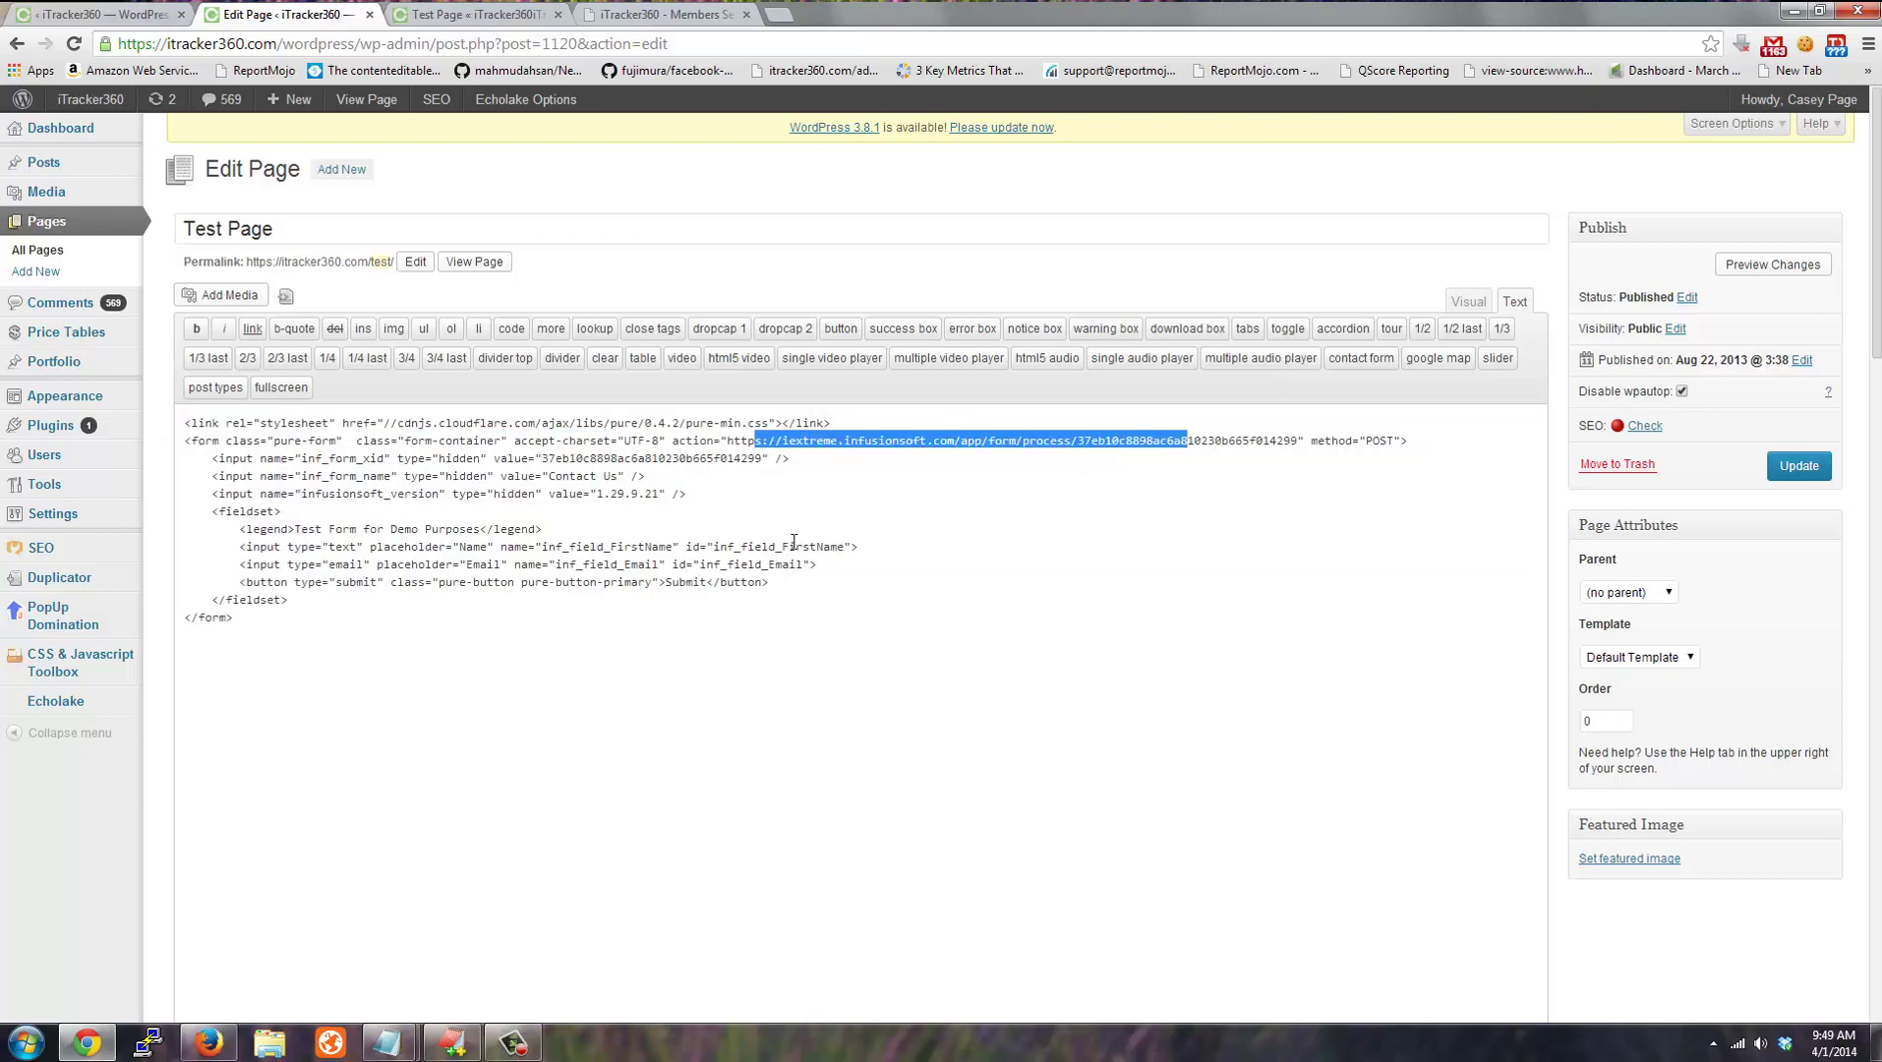
{"action": "left_click_drag", "start_coordinate": [295, 459], "coordinate": [437, 494]}
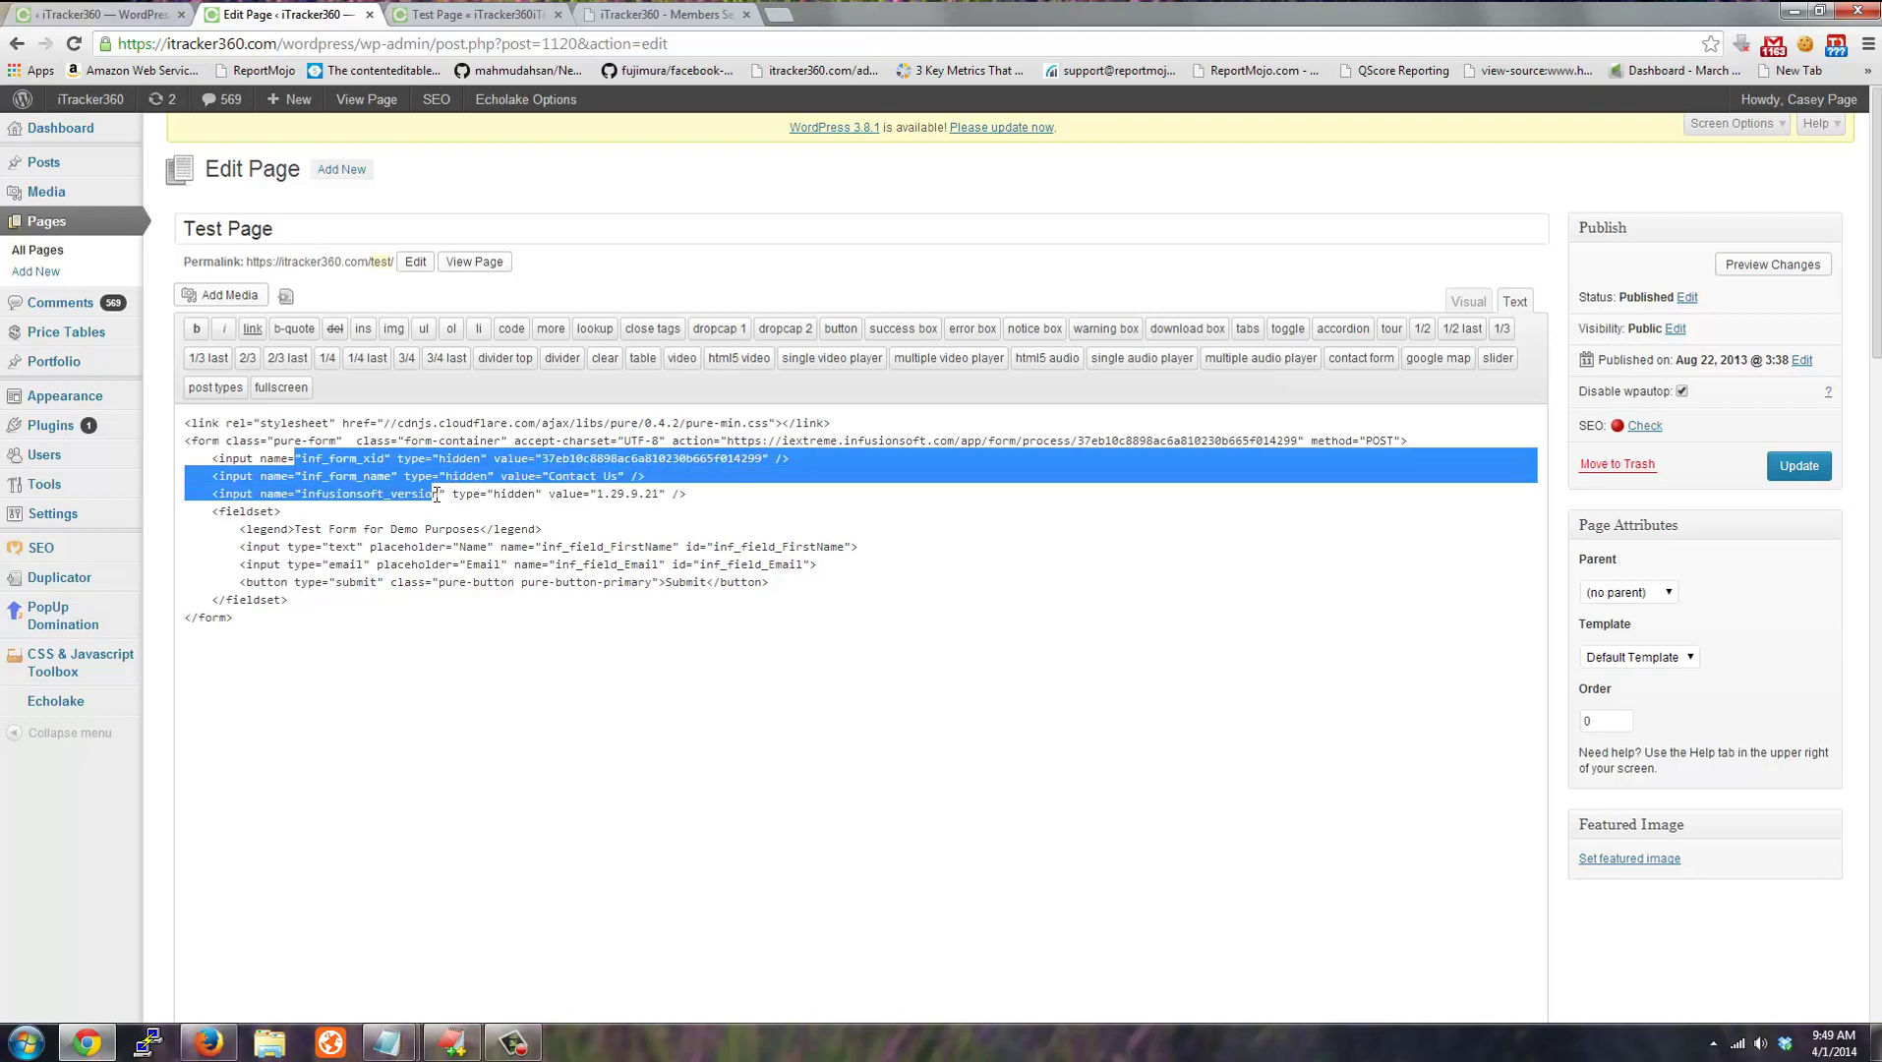
{"action": "left_click", "coordinate": [428, 641]}
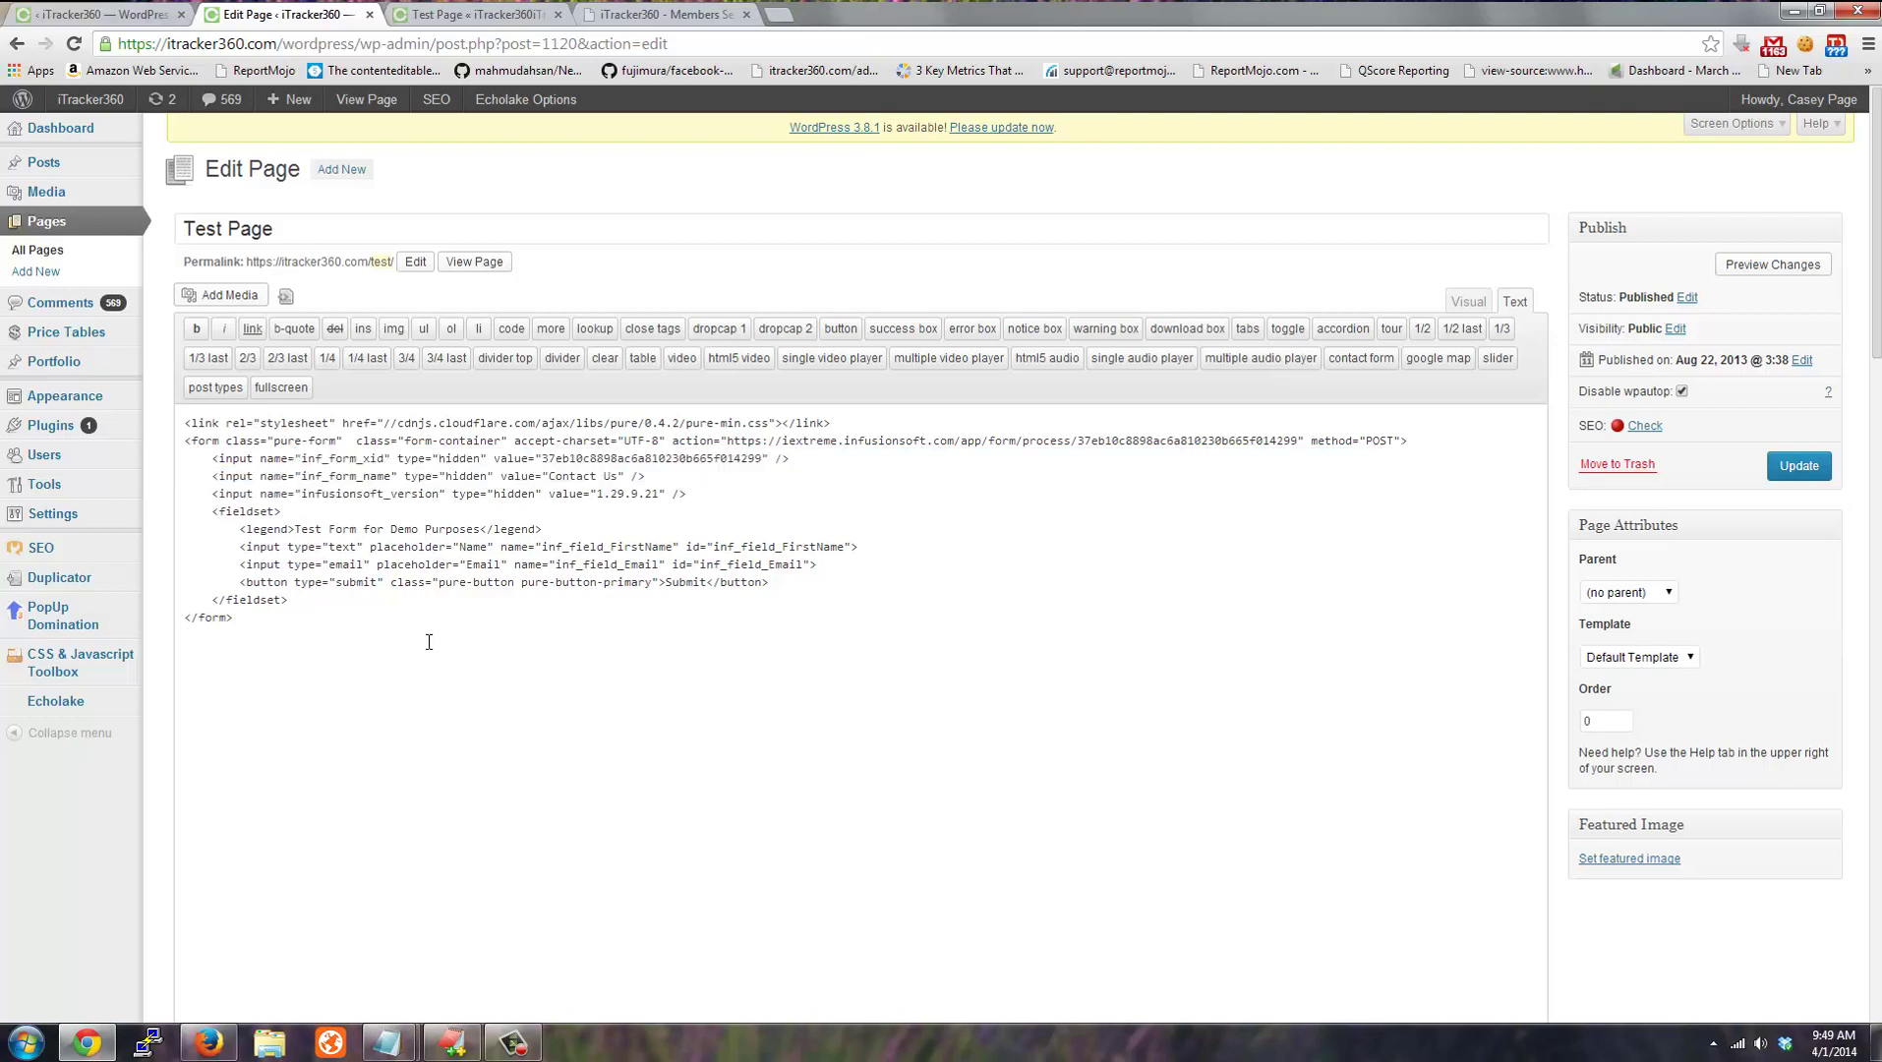
{"action": "left_click_drag", "start_coordinate": [429, 642], "coordinate": [183, 438]}
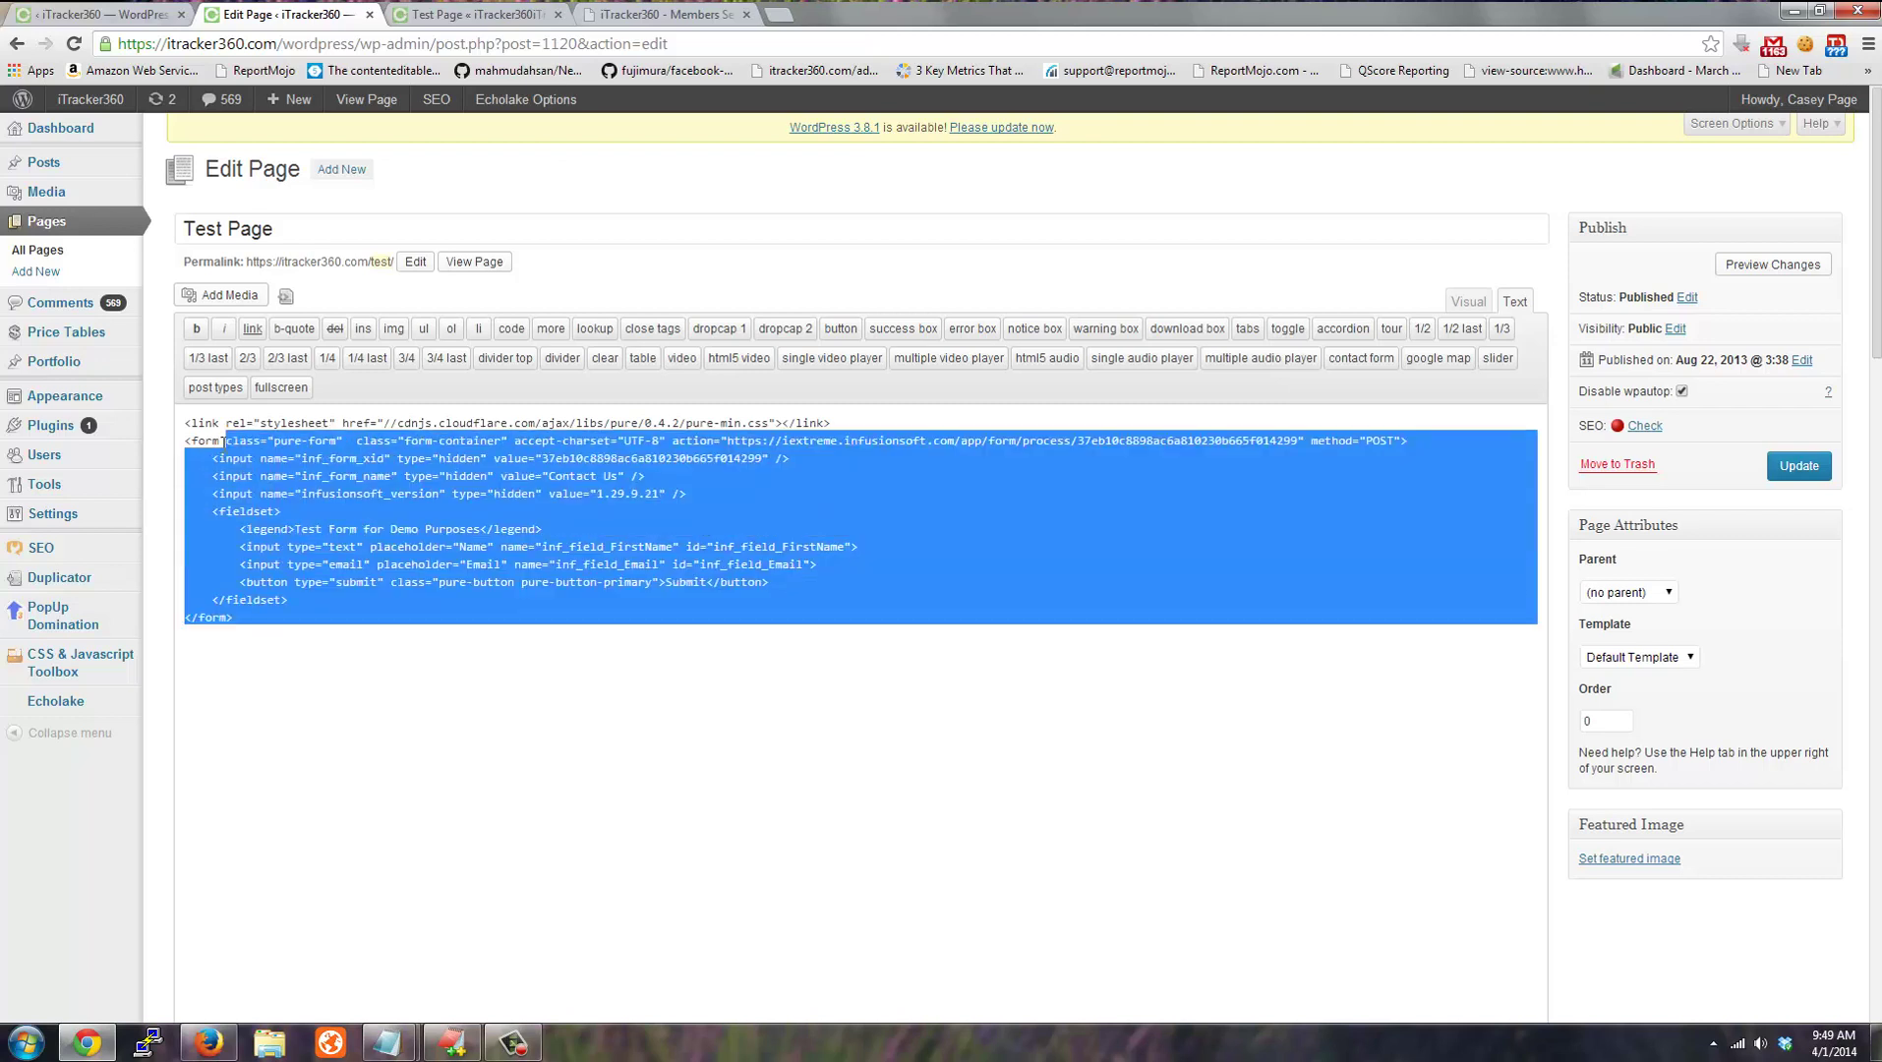
{"action": "left_click", "coordinate": [404, 529]}
{"action": "left_click", "coordinate": [470, 15]}
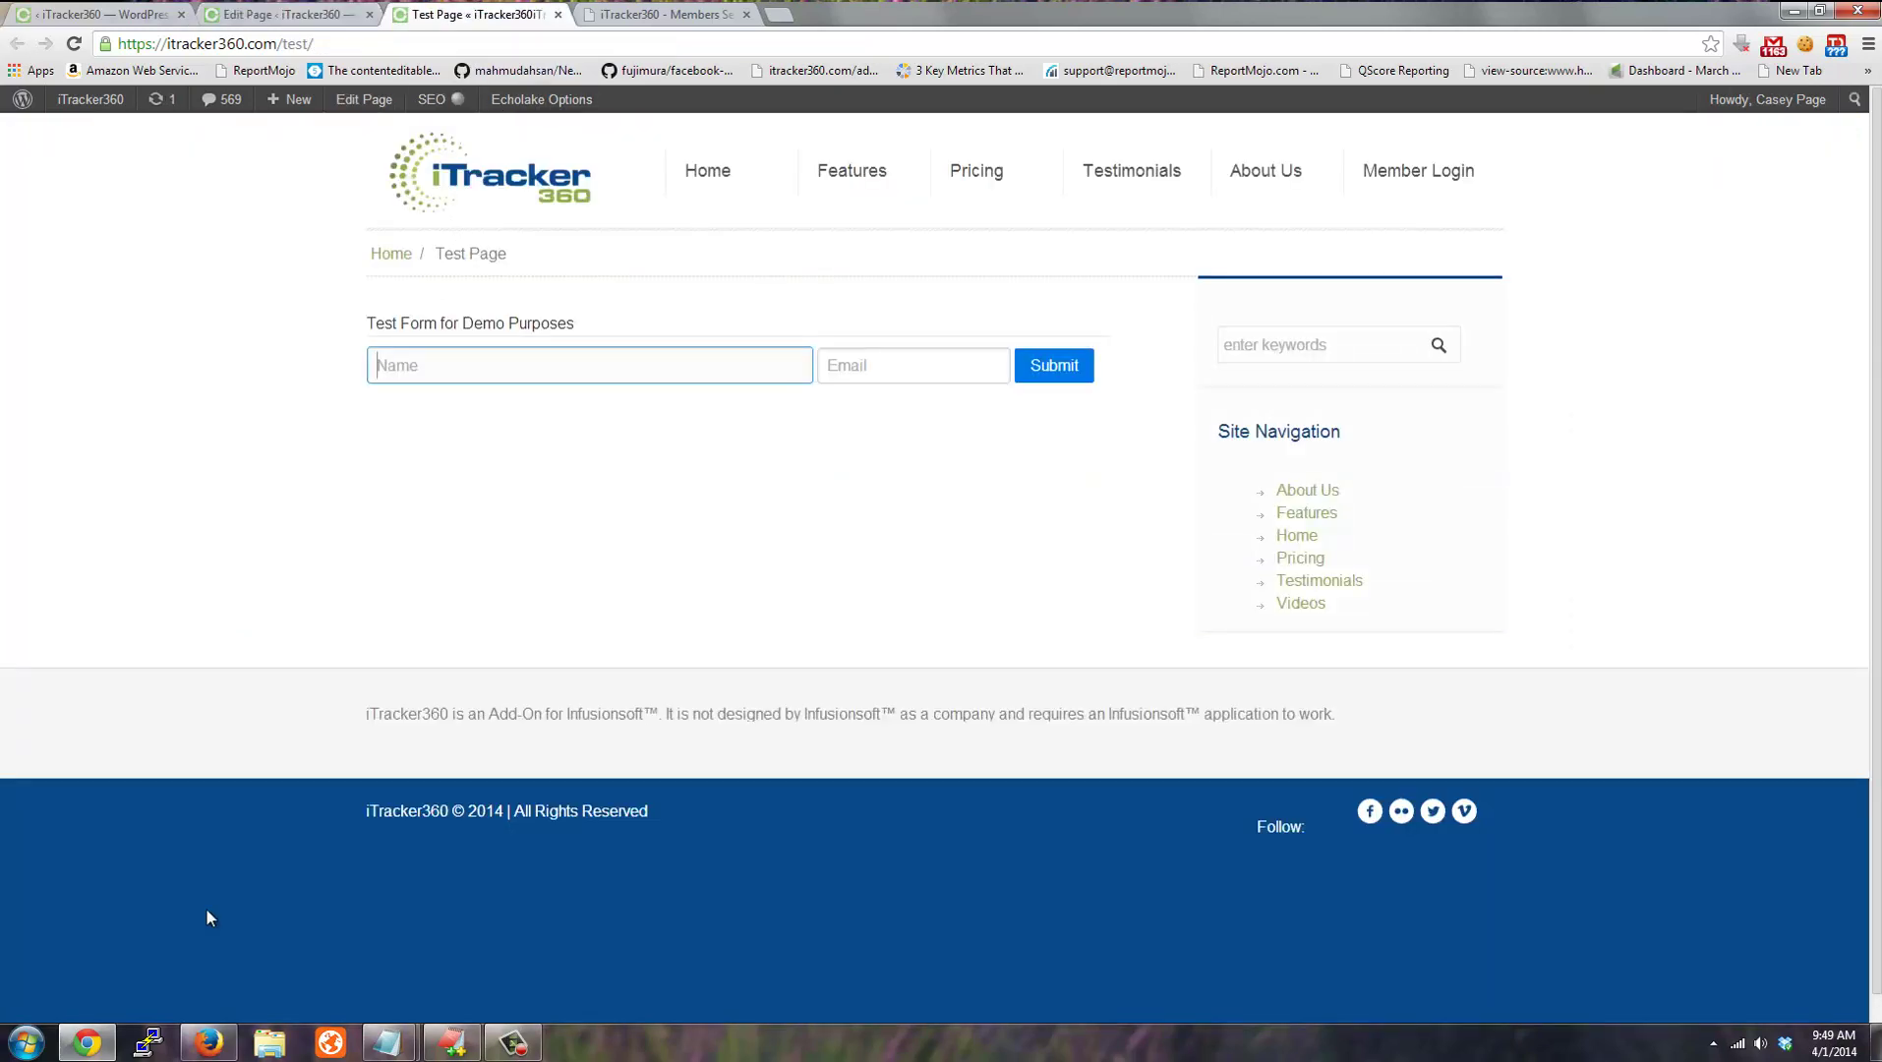
Open the Contact Us web form from the Infusionsoft campaign's editing canvas.
{"action": "left_click", "coordinate": [214, 1040]}
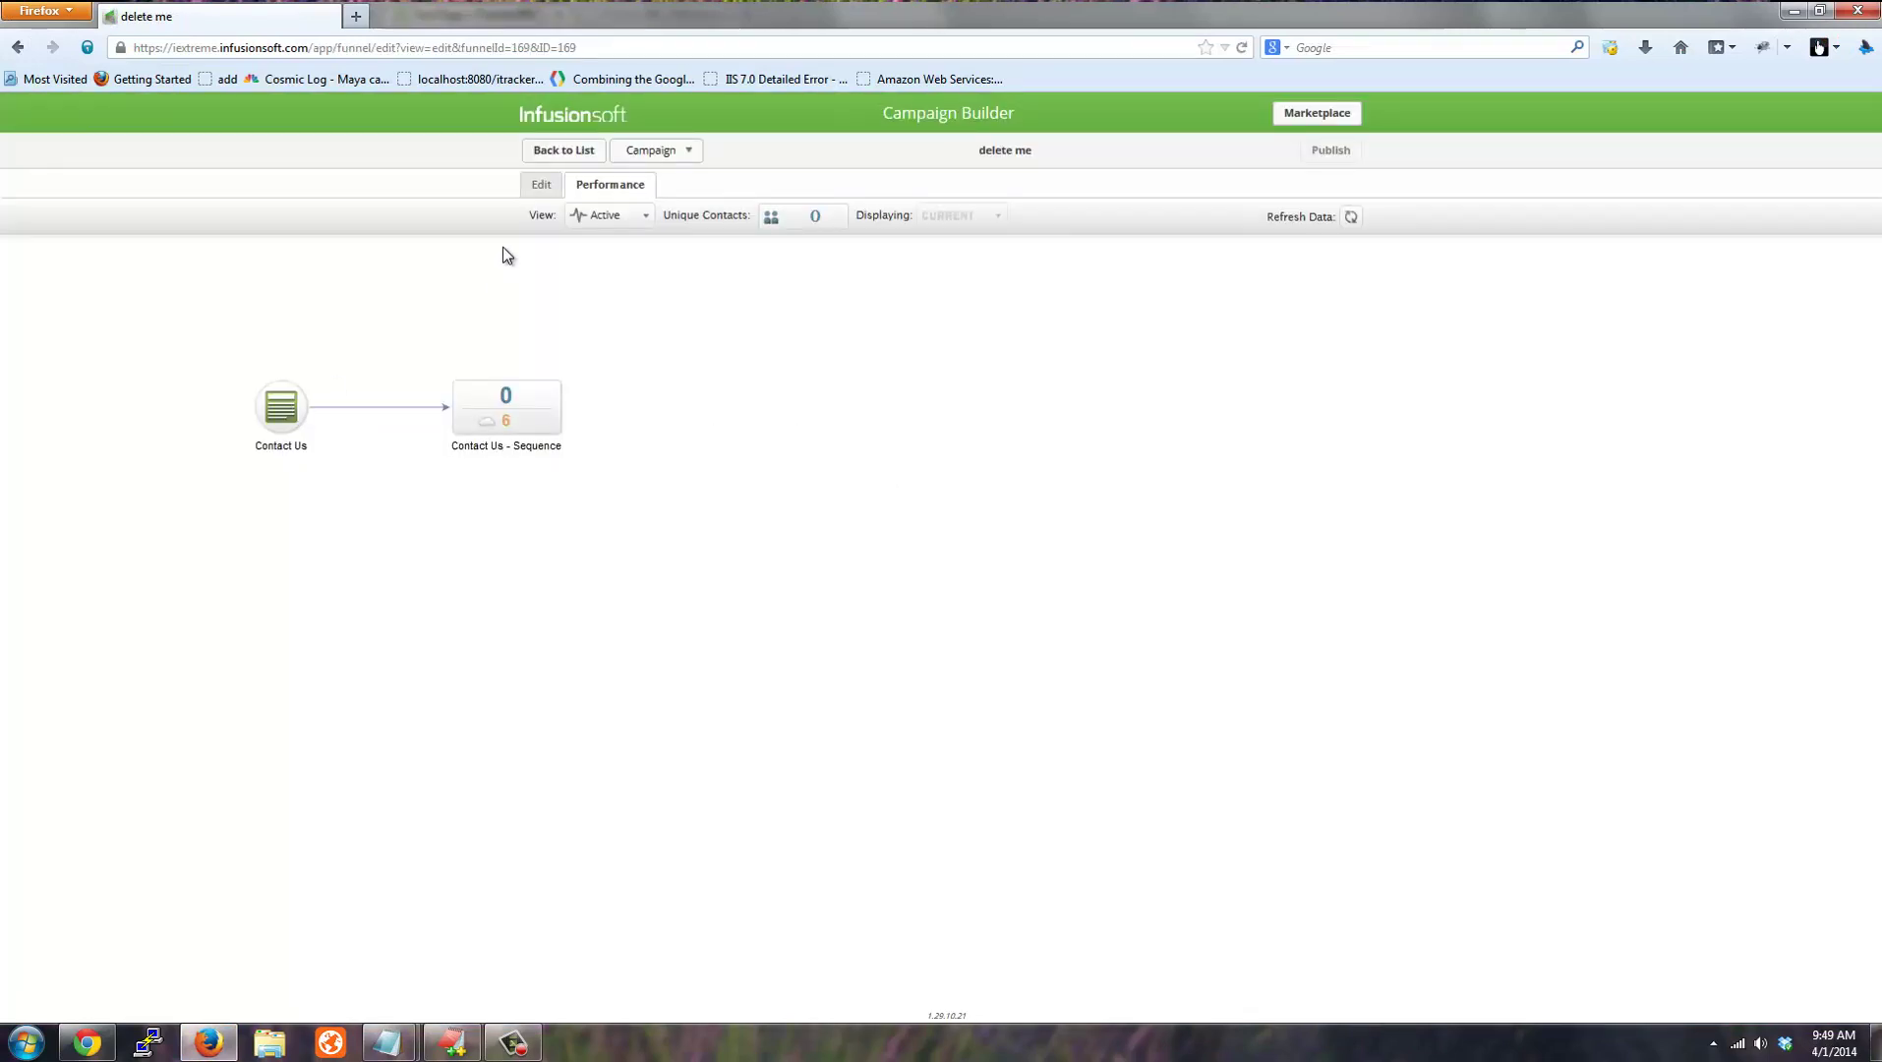
{"action": "left_click", "coordinate": [540, 187]}
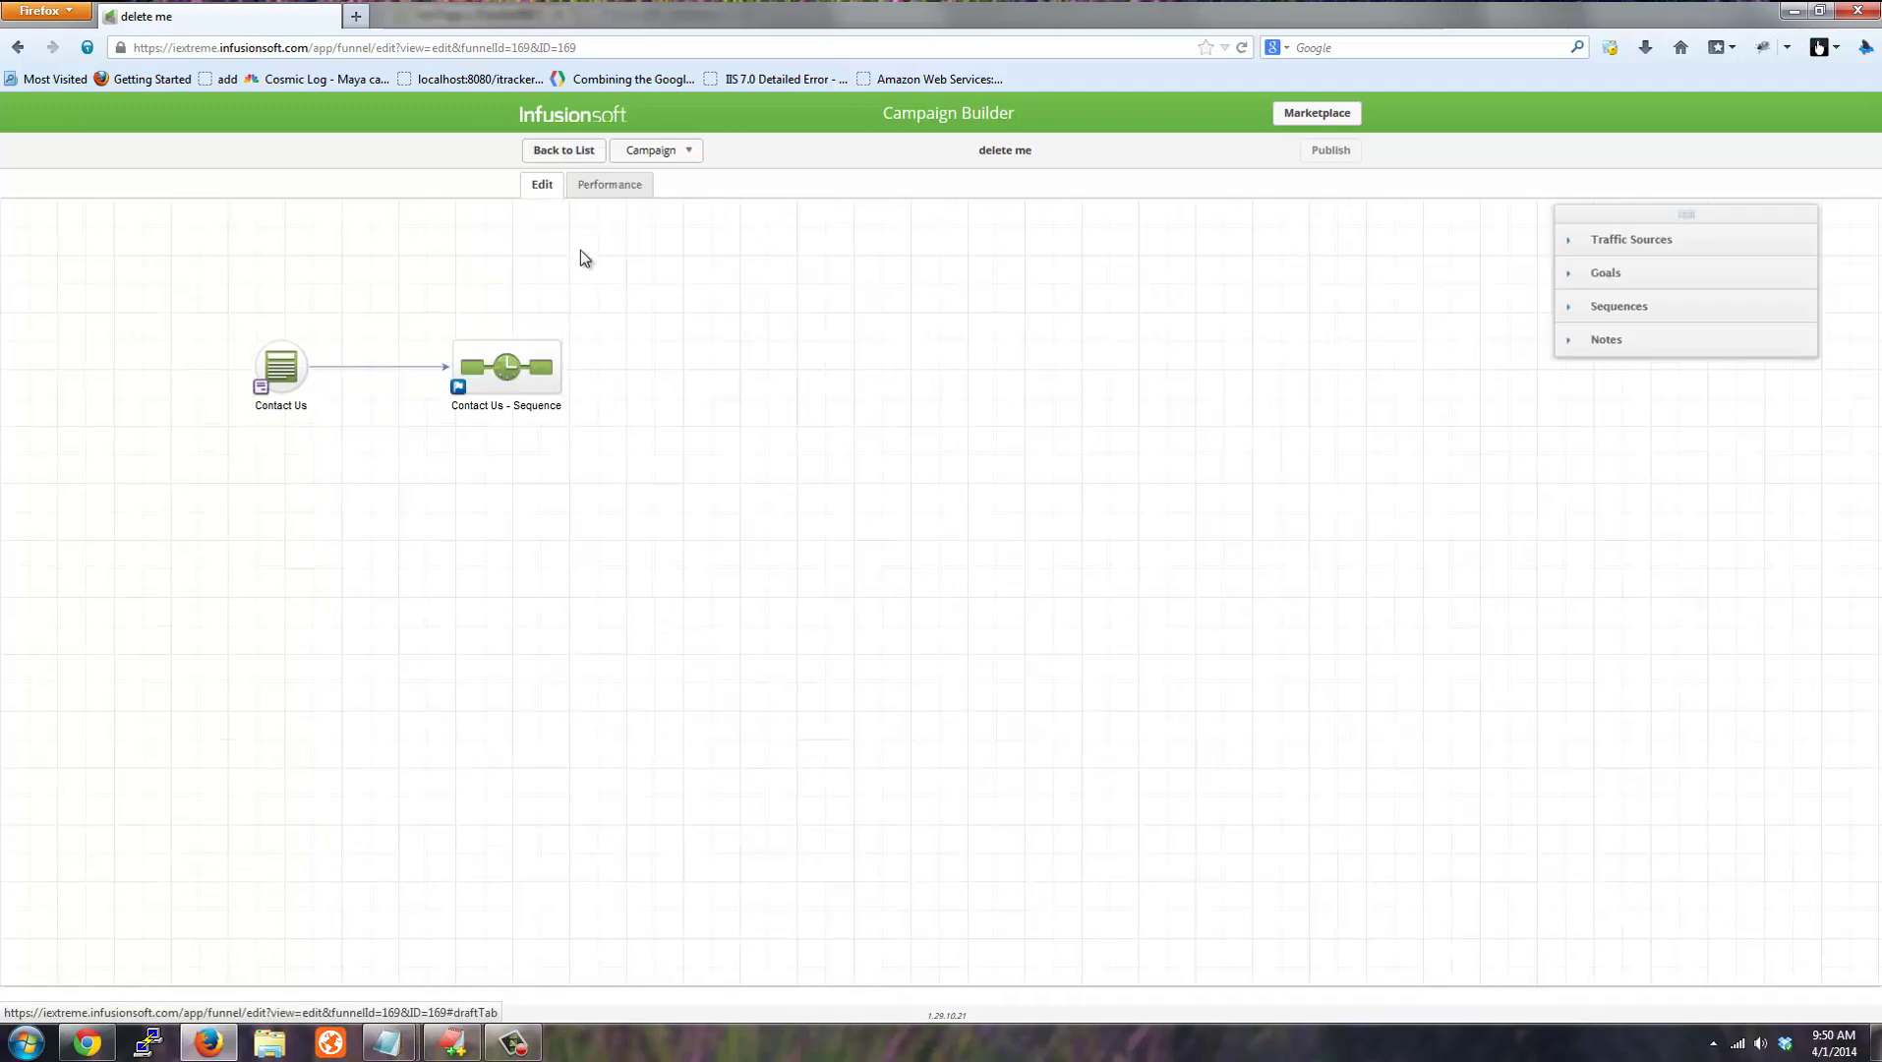
{"action": "double_click", "coordinate": [281, 367]}
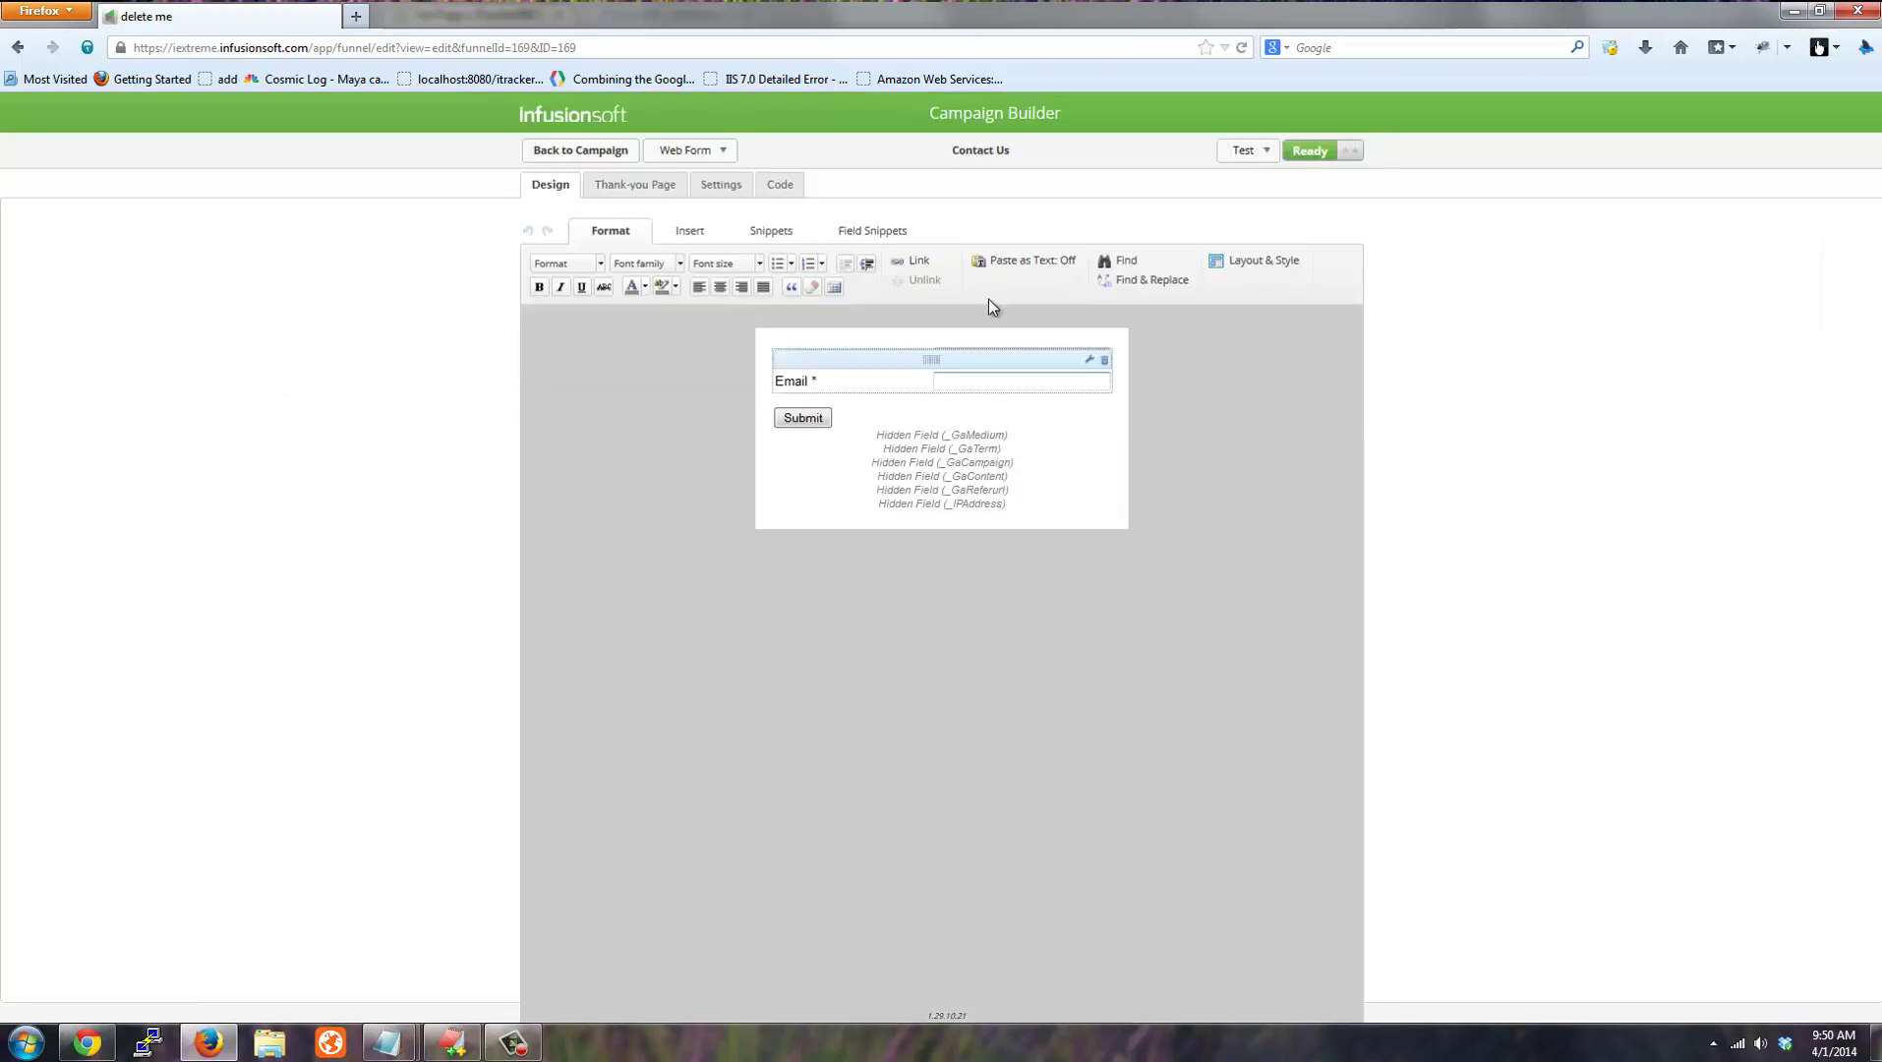
Add a hidden field storing GaSource to the form, save it, and return to the campaign canvas.
{"action": "mouse_move", "coordinate": [881, 352]}
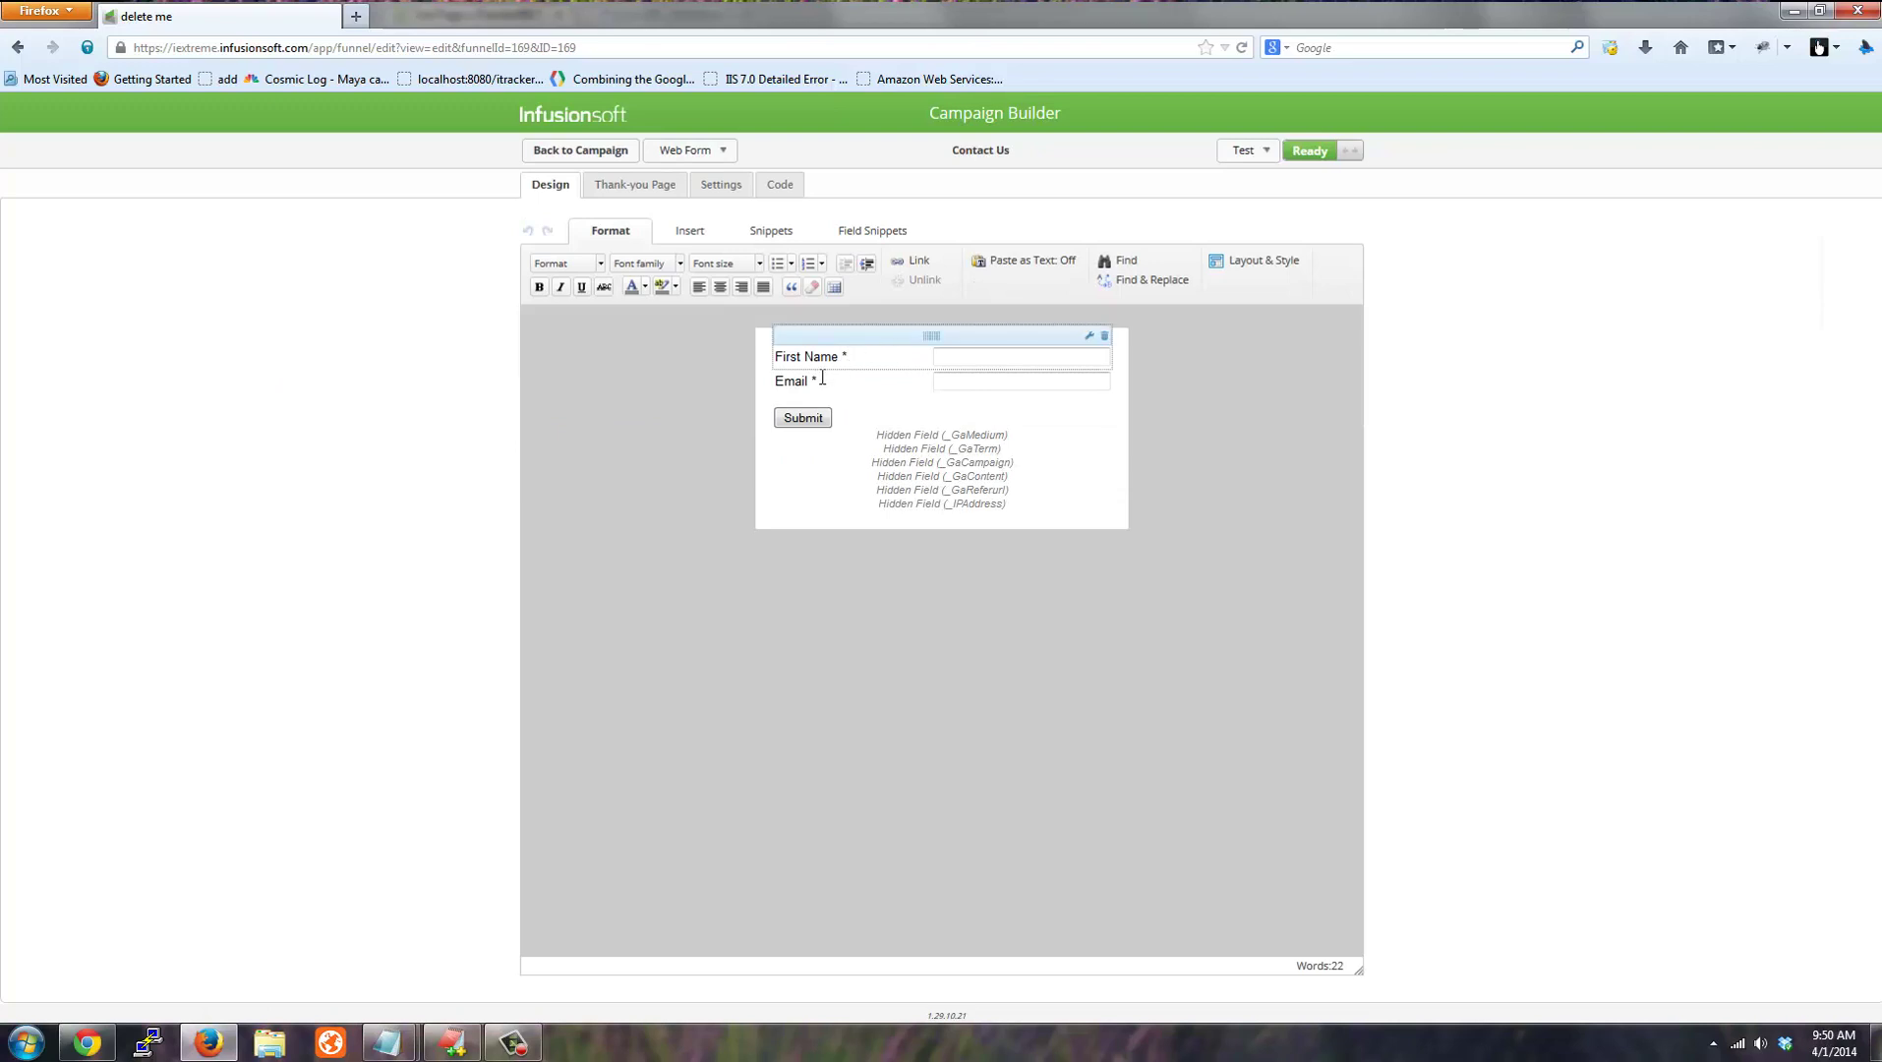
{"action": "mouse_move", "coordinate": [978, 429]}
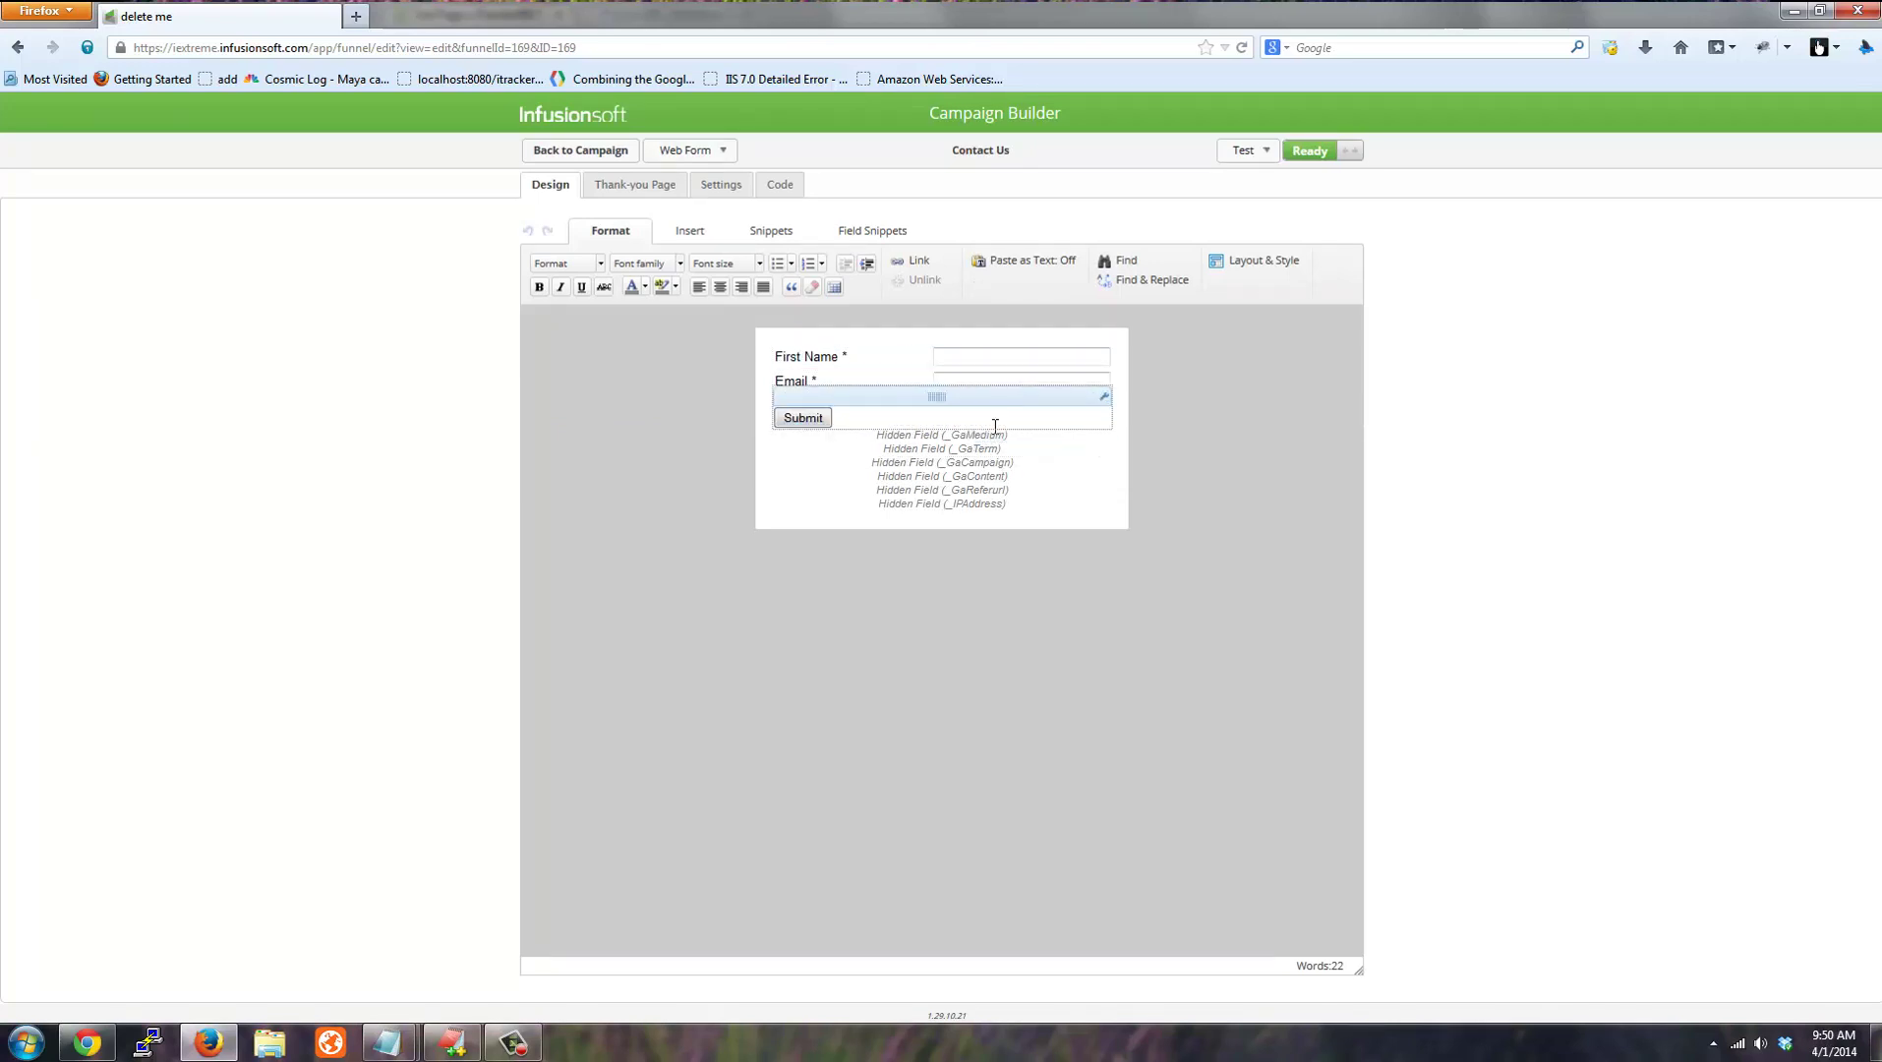
{"action": "mouse_move", "coordinate": [989, 510]}
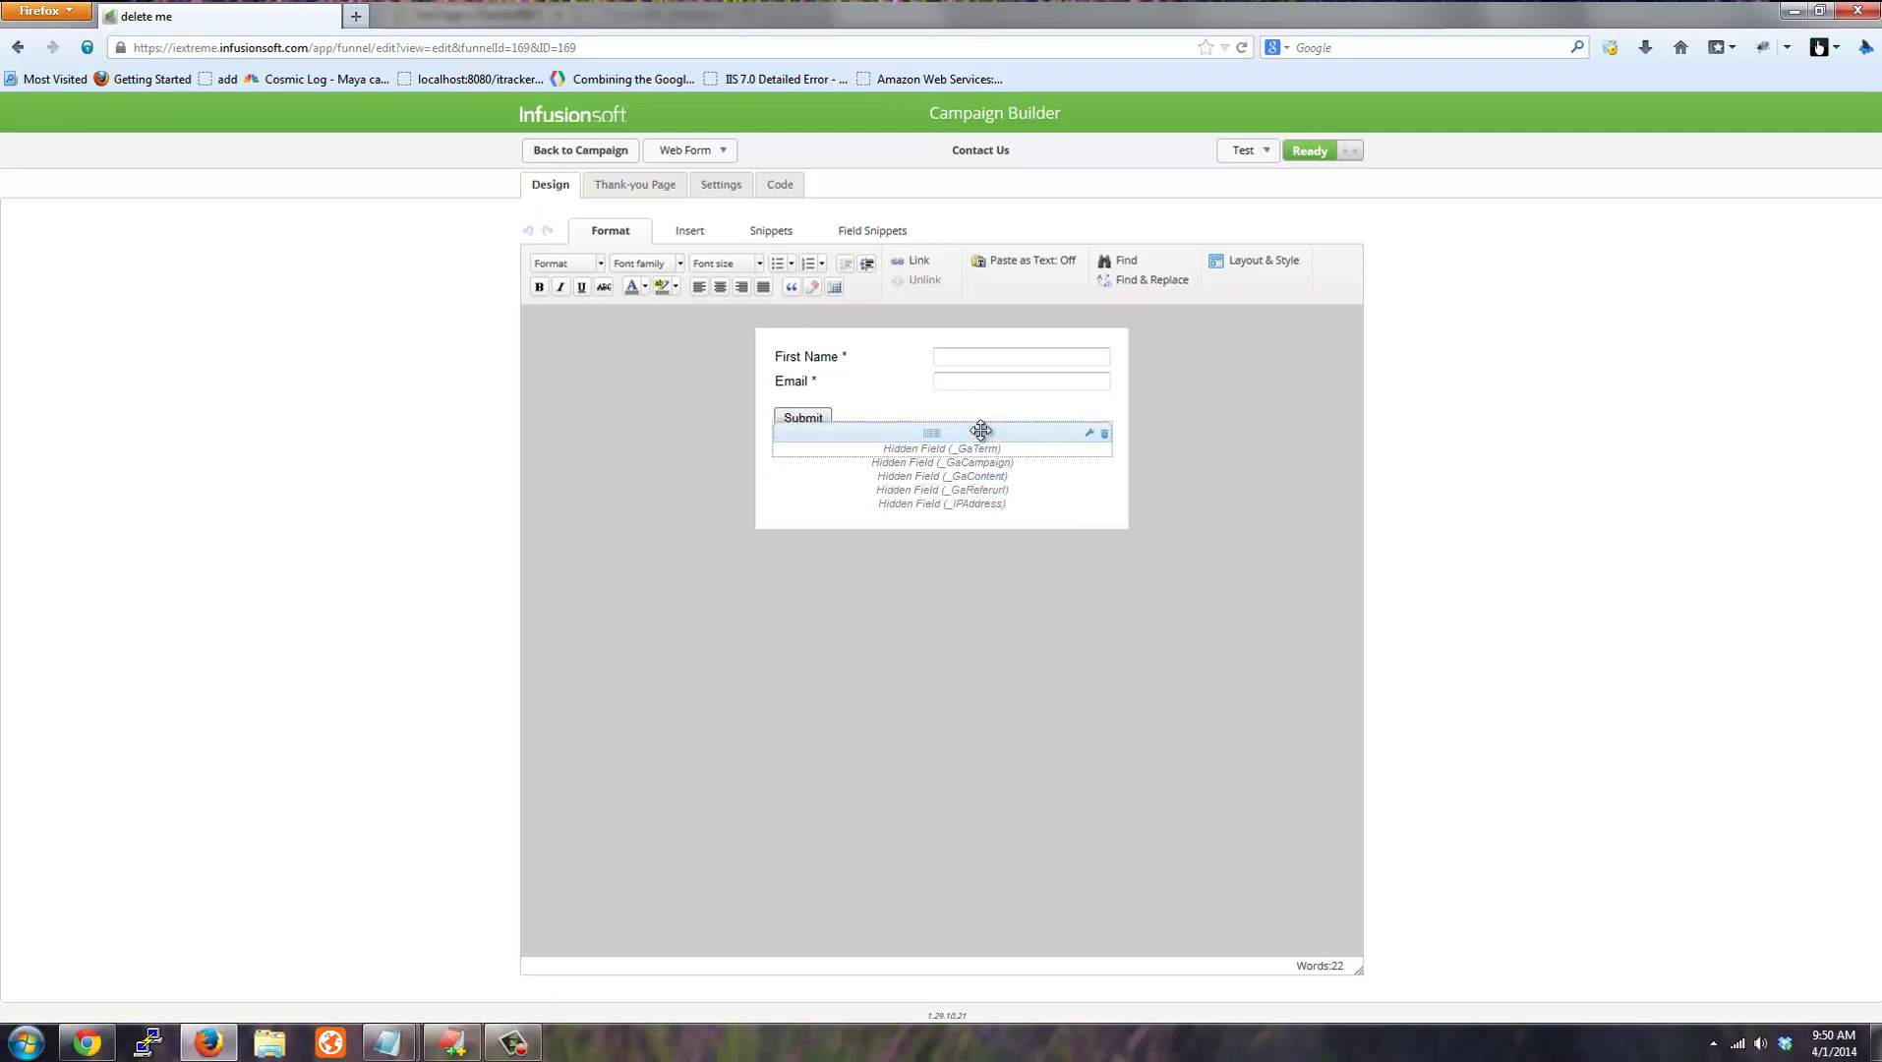
{"action": "left_click", "coordinate": [871, 234]}
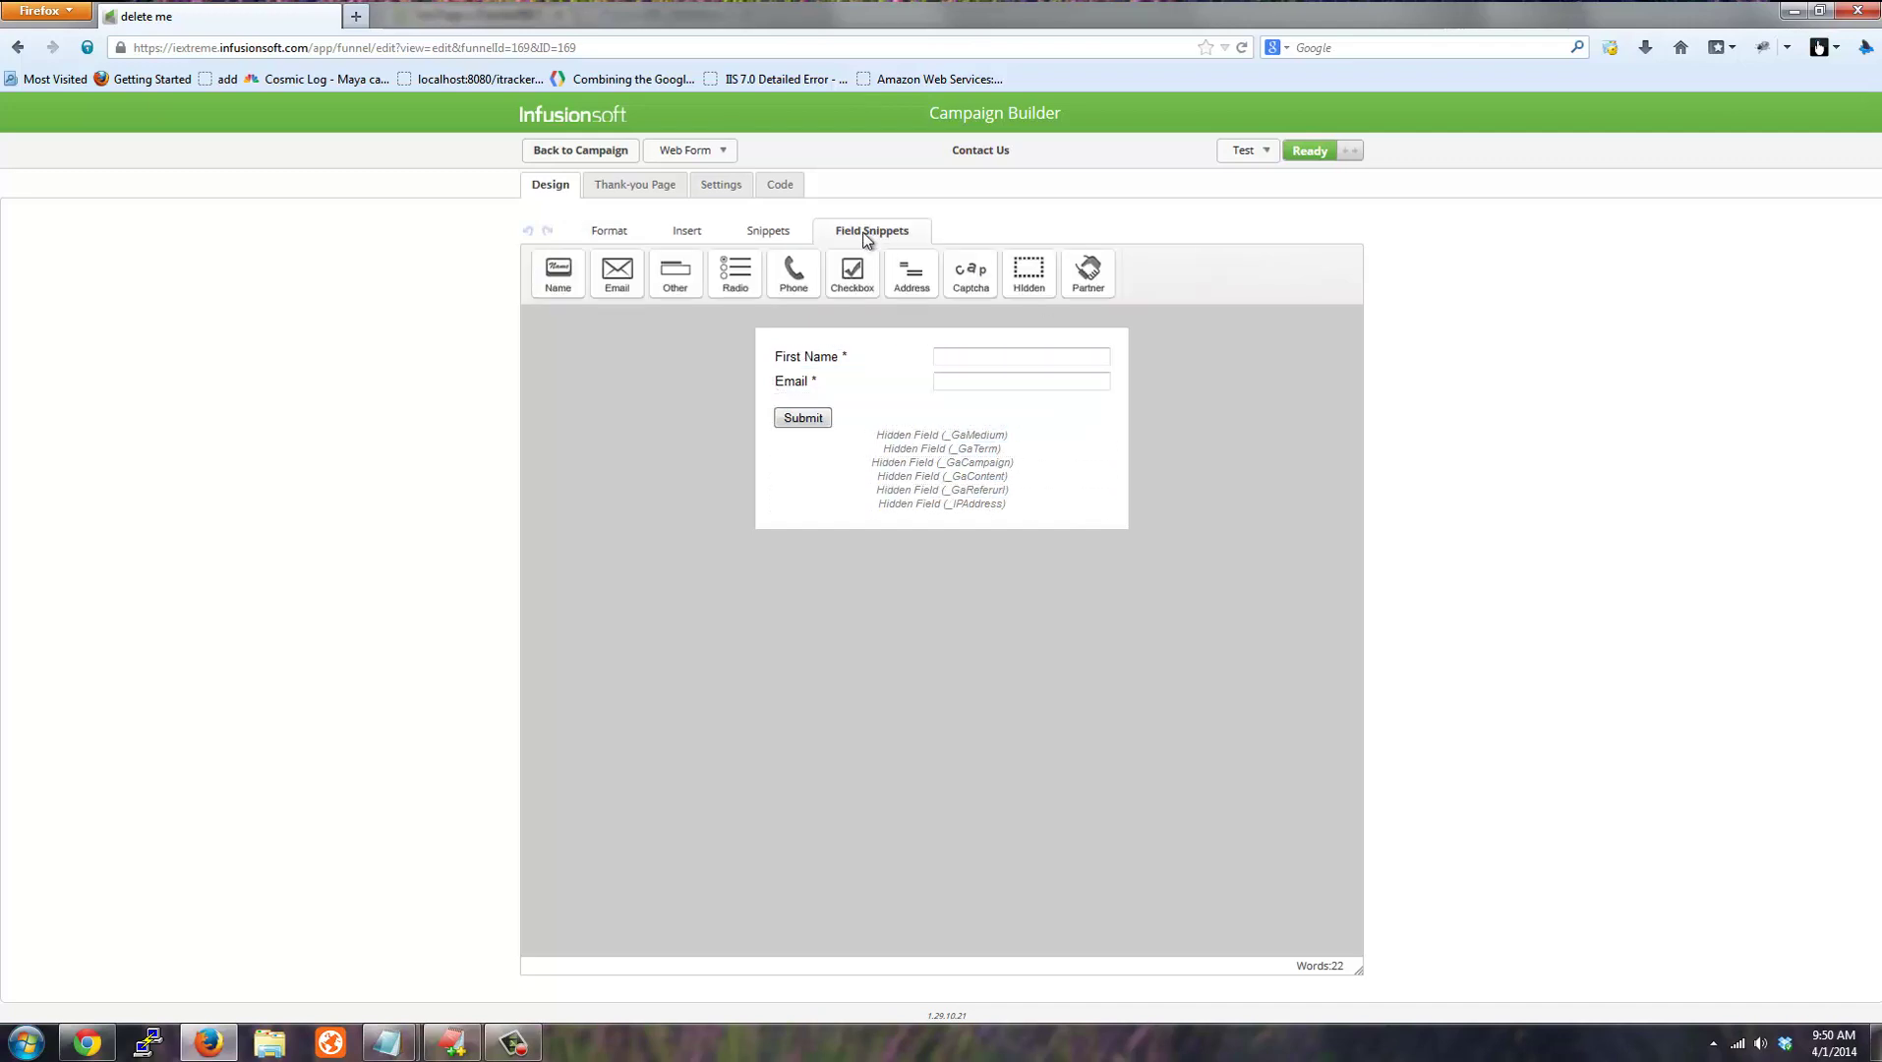
{"action": "left_click_drag", "start_coordinate": [1028, 273], "coordinate": [971, 451]}
{"action": "left_click_drag", "start_coordinate": [1246, 474], "coordinate": [1237, 473]}
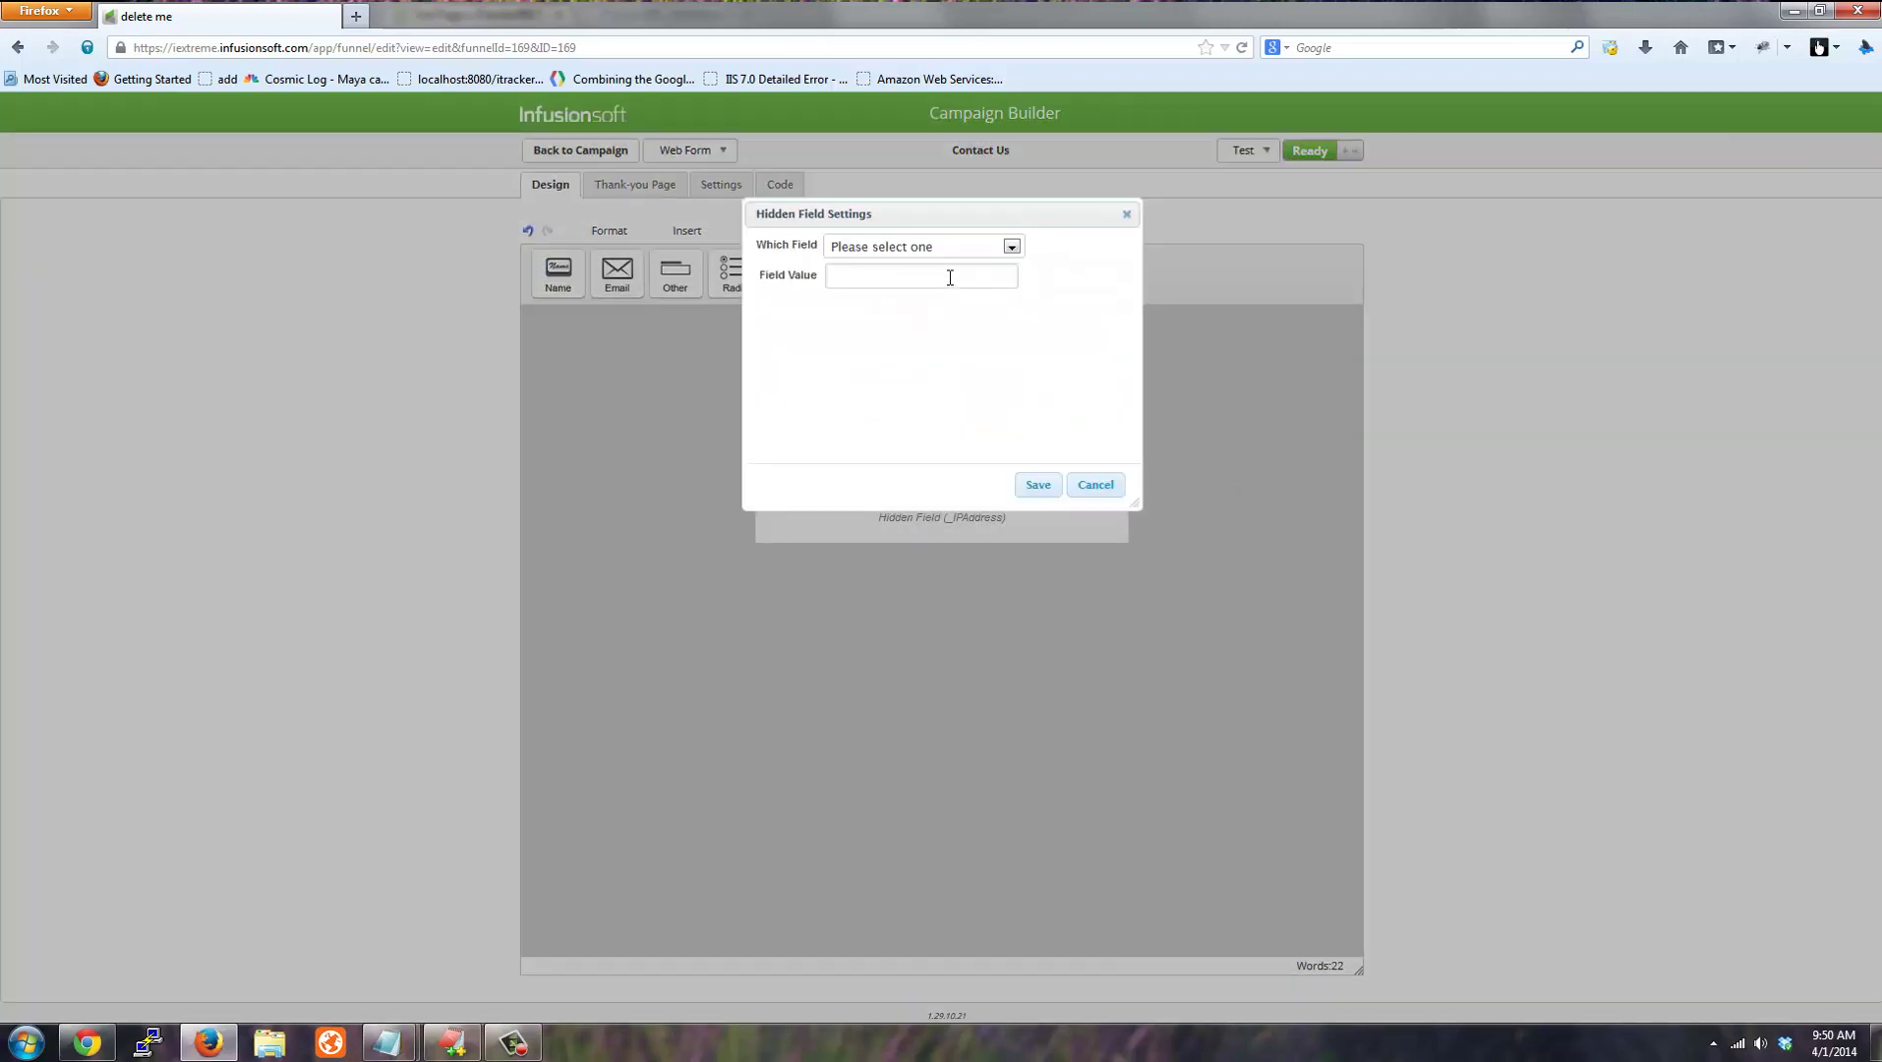
{"action": "left_click", "coordinate": [951, 248]}
{"action": "key", "text": "Down"}
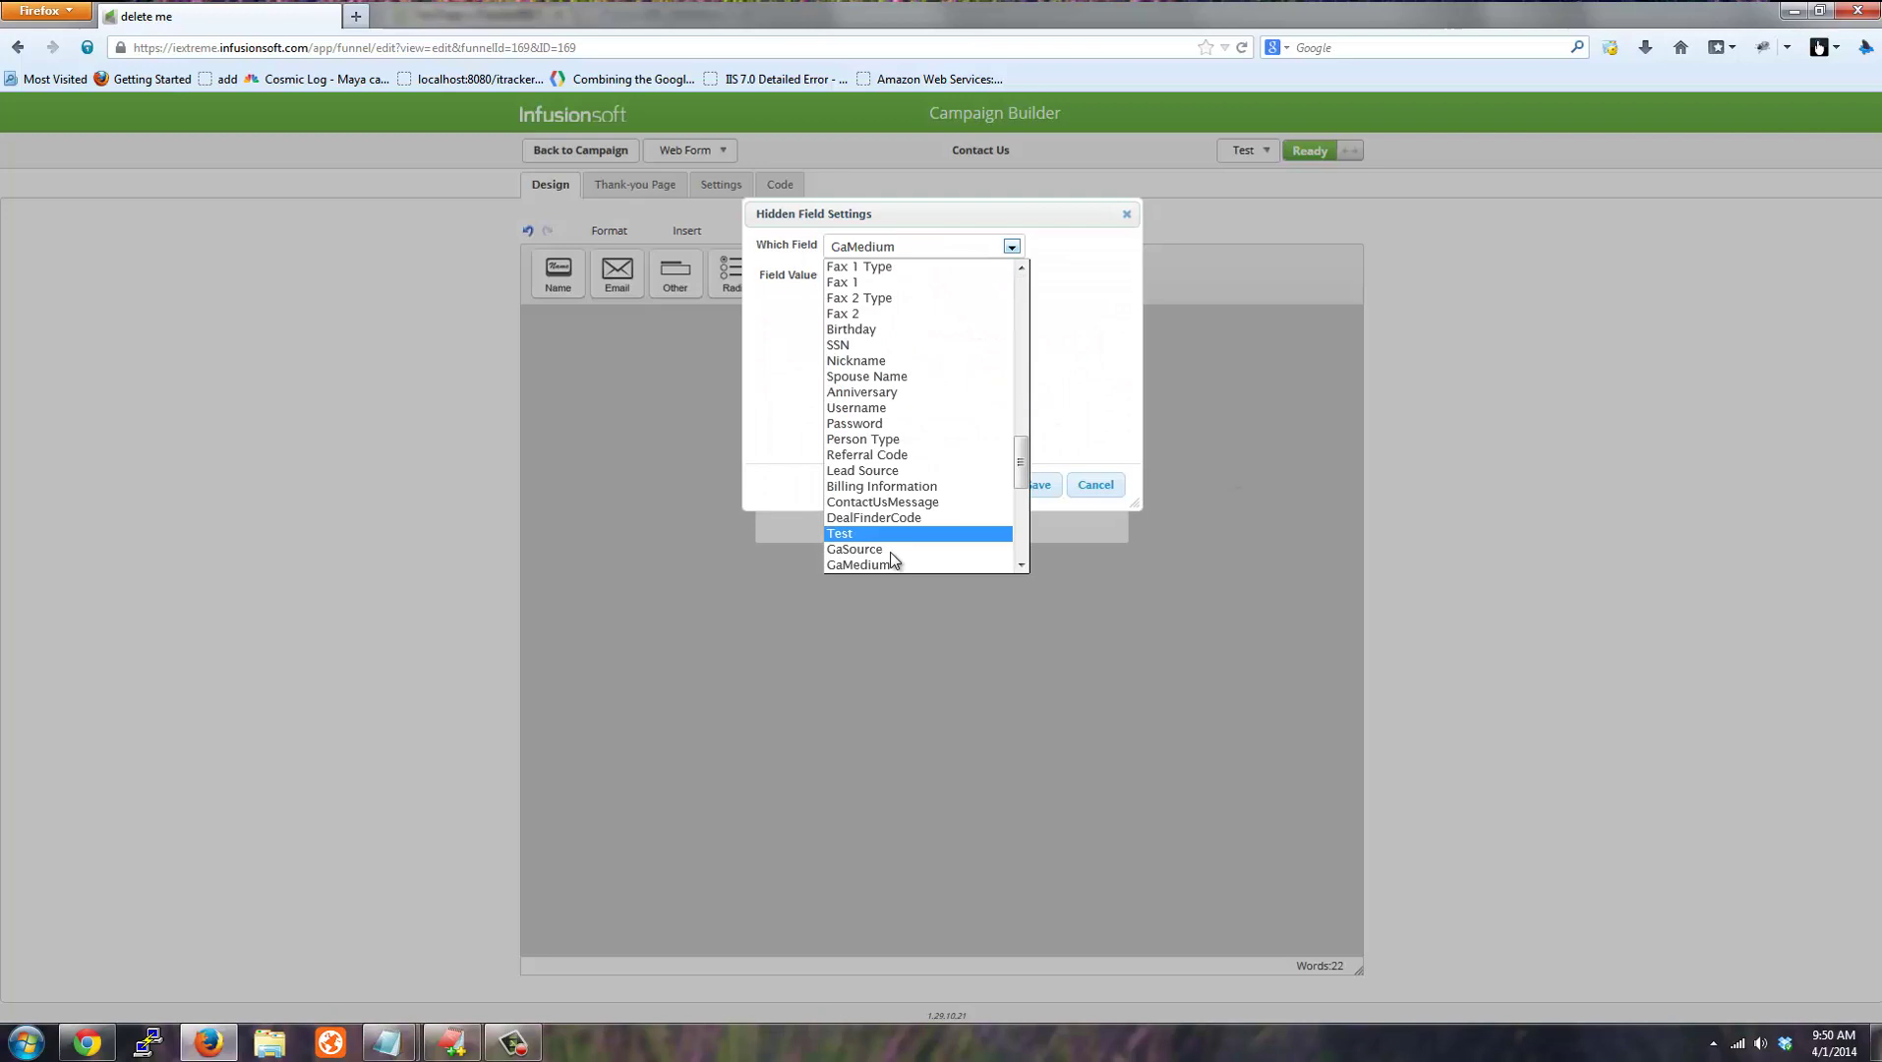
{"action": "left_click", "coordinate": [884, 549]}
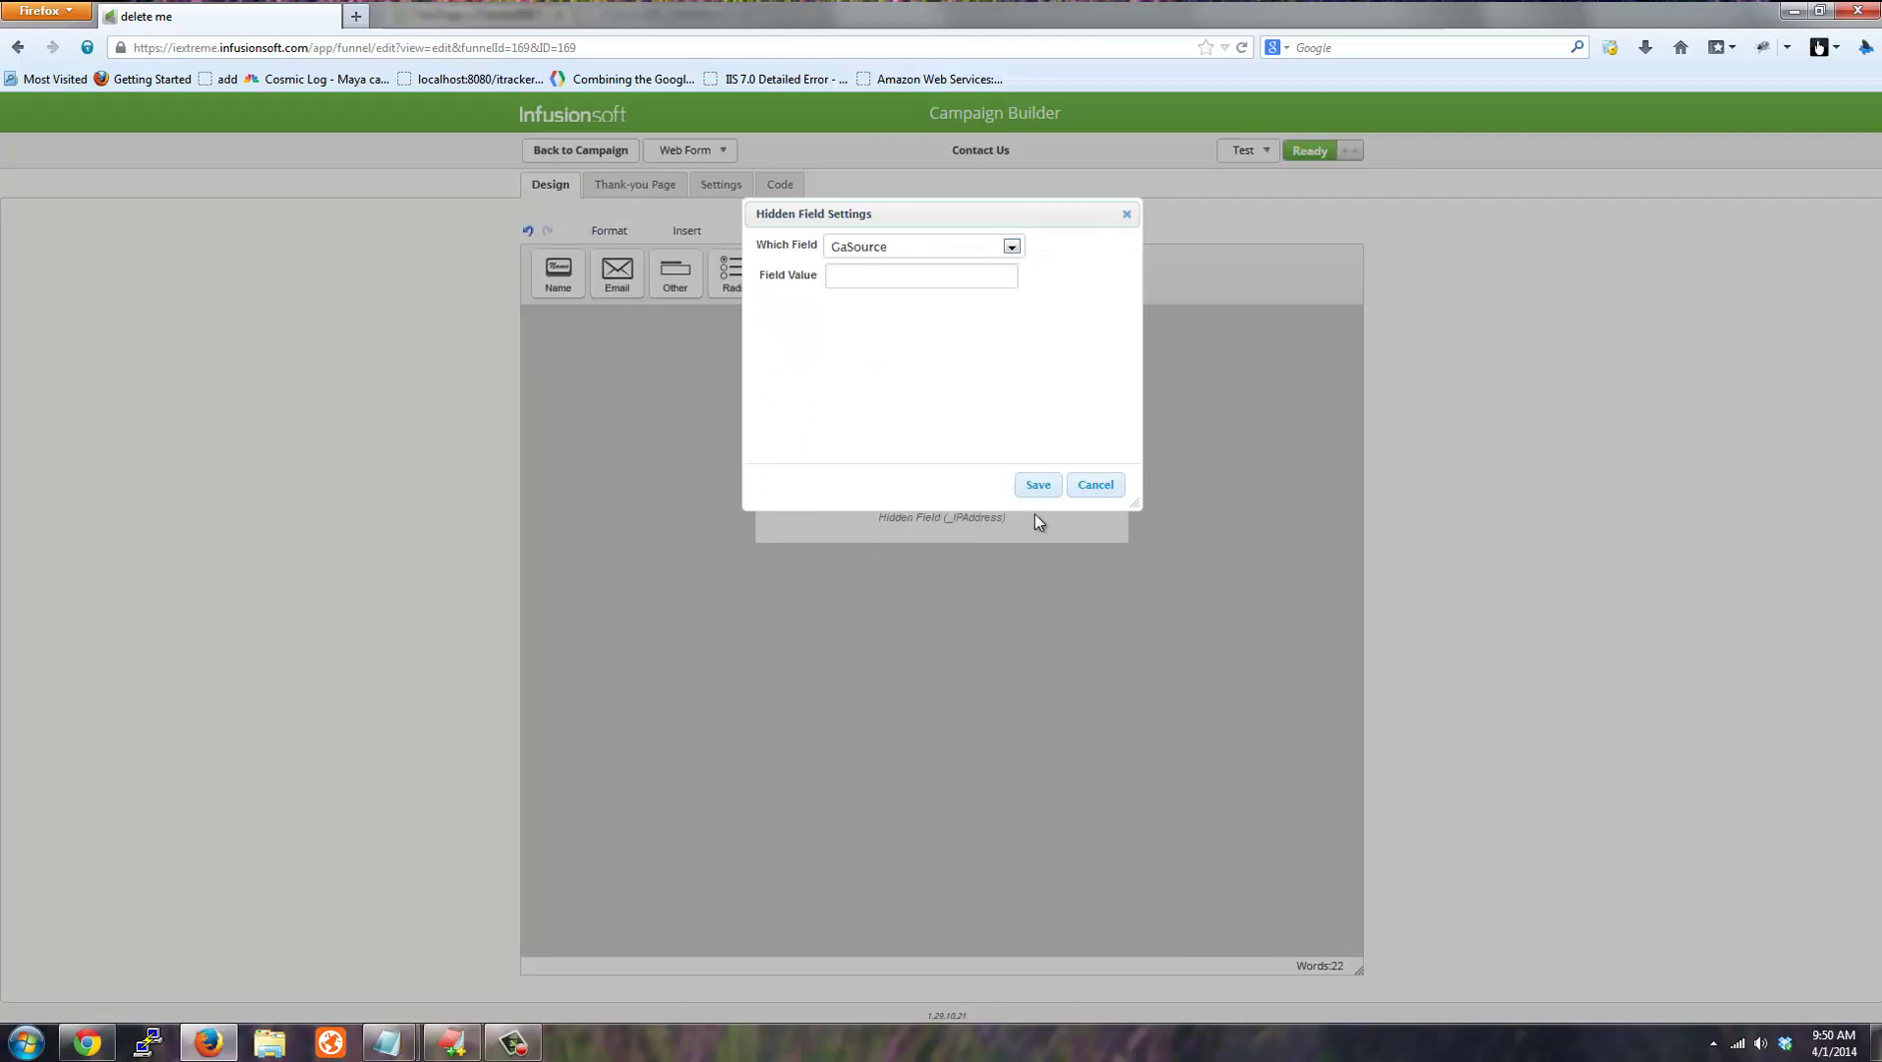
{"action": "left_click", "coordinate": [1038, 485]}
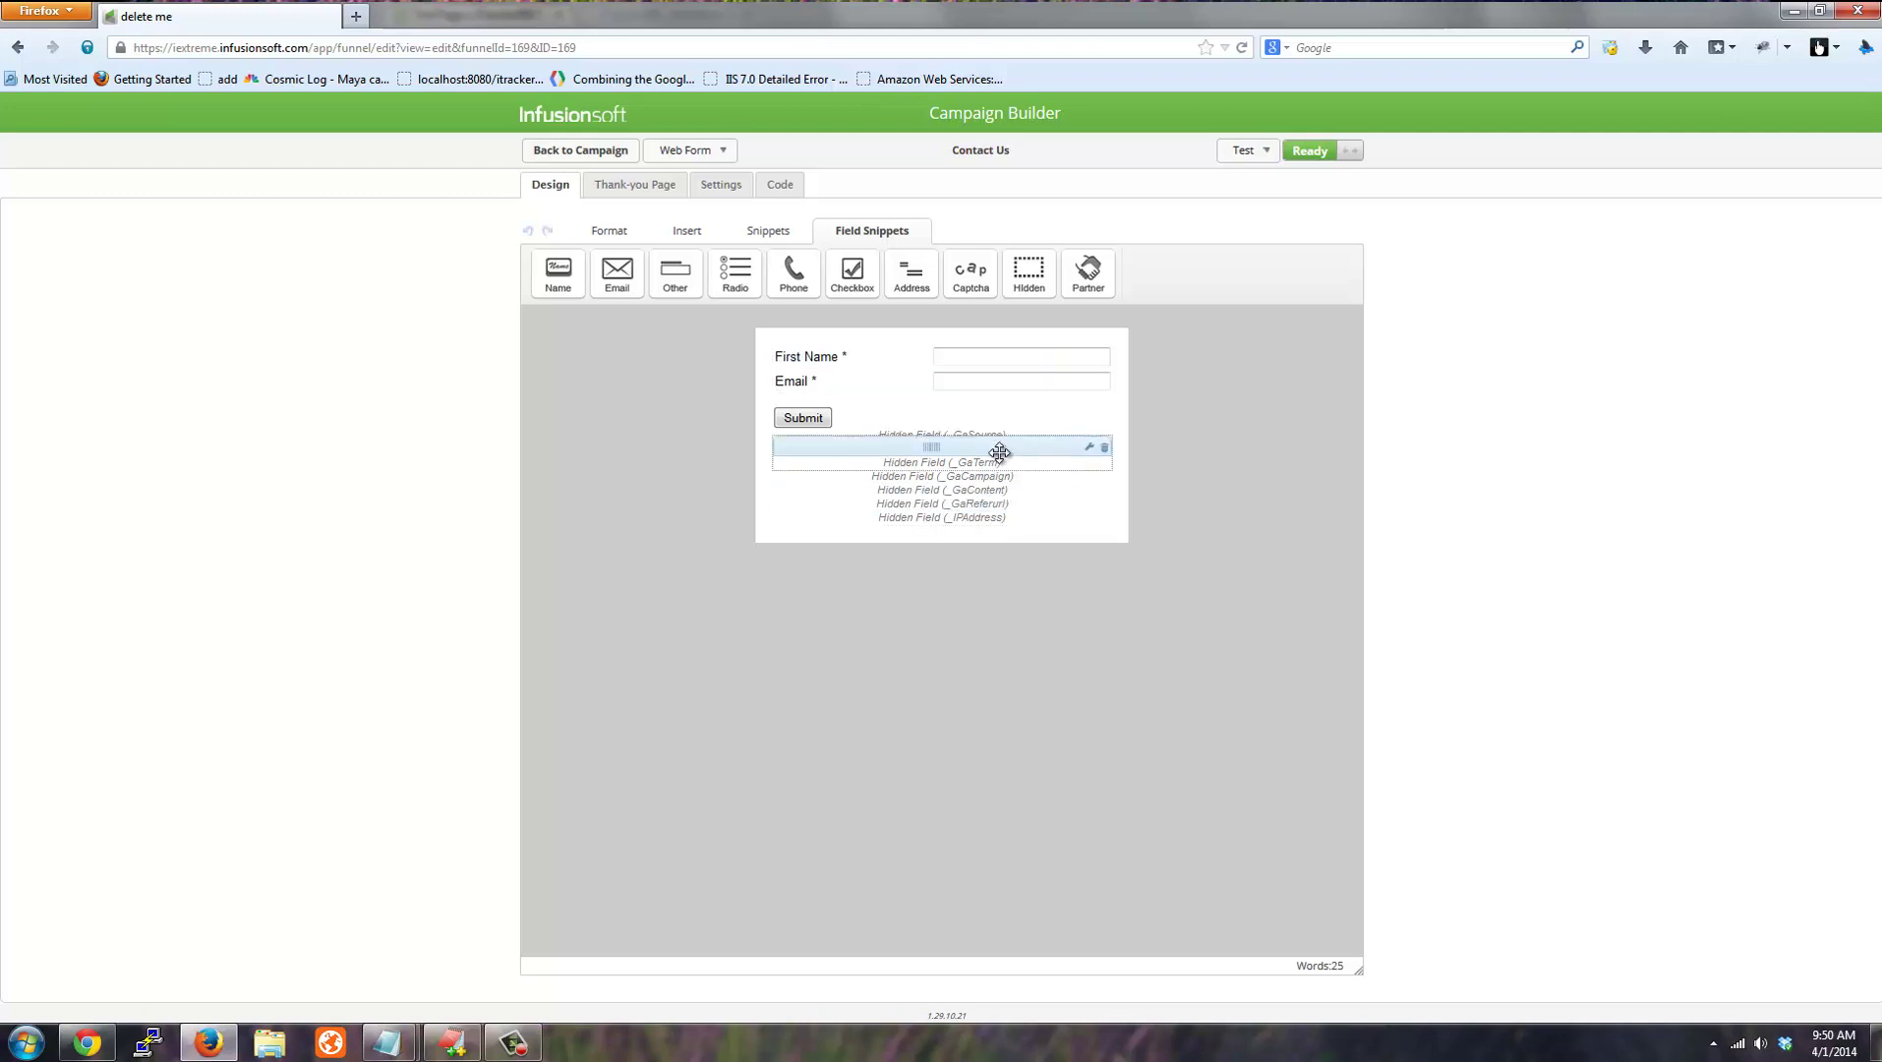
{"action": "left_click", "coordinate": [566, 152]}
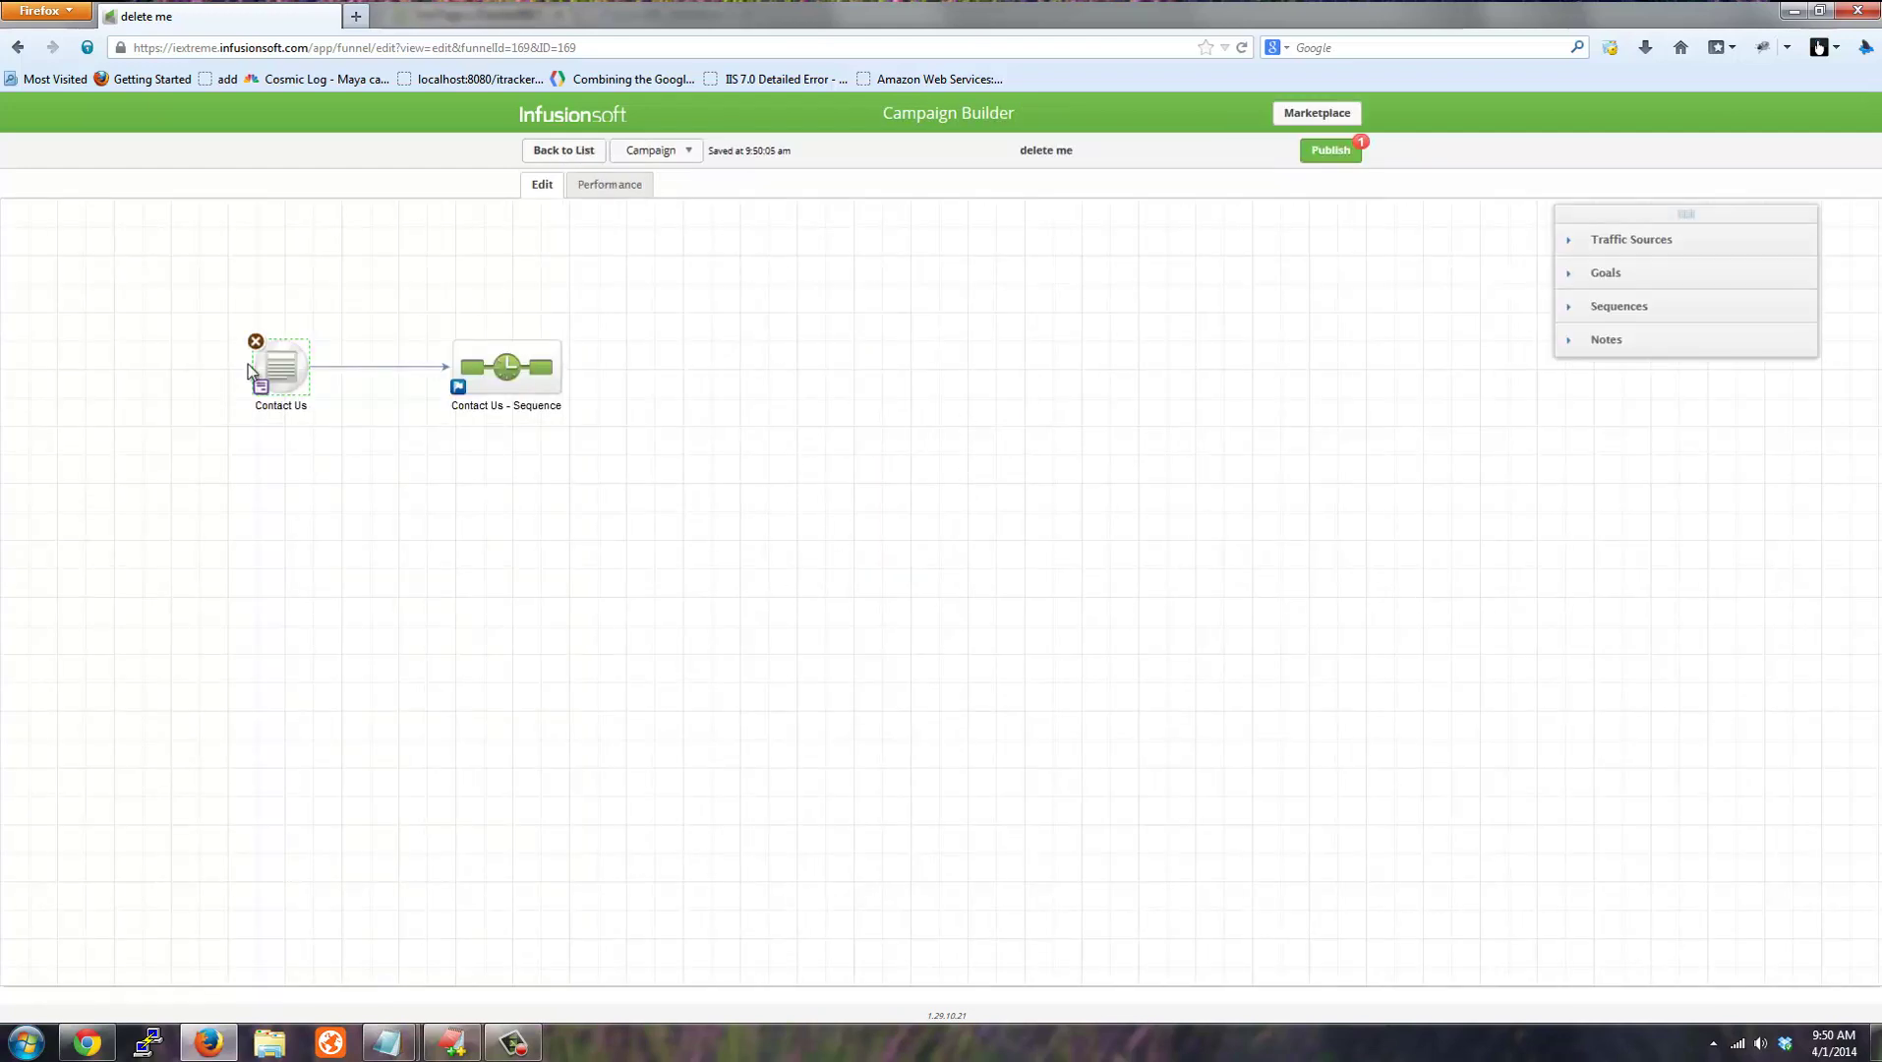
{"action": "mouse_move", "coordinate": [264, 383]}
Expand Step 5's Campaign Builder HTTP Post back instructions and select the example POST URL.
{"action": "key", "text": "alt+Tab"}
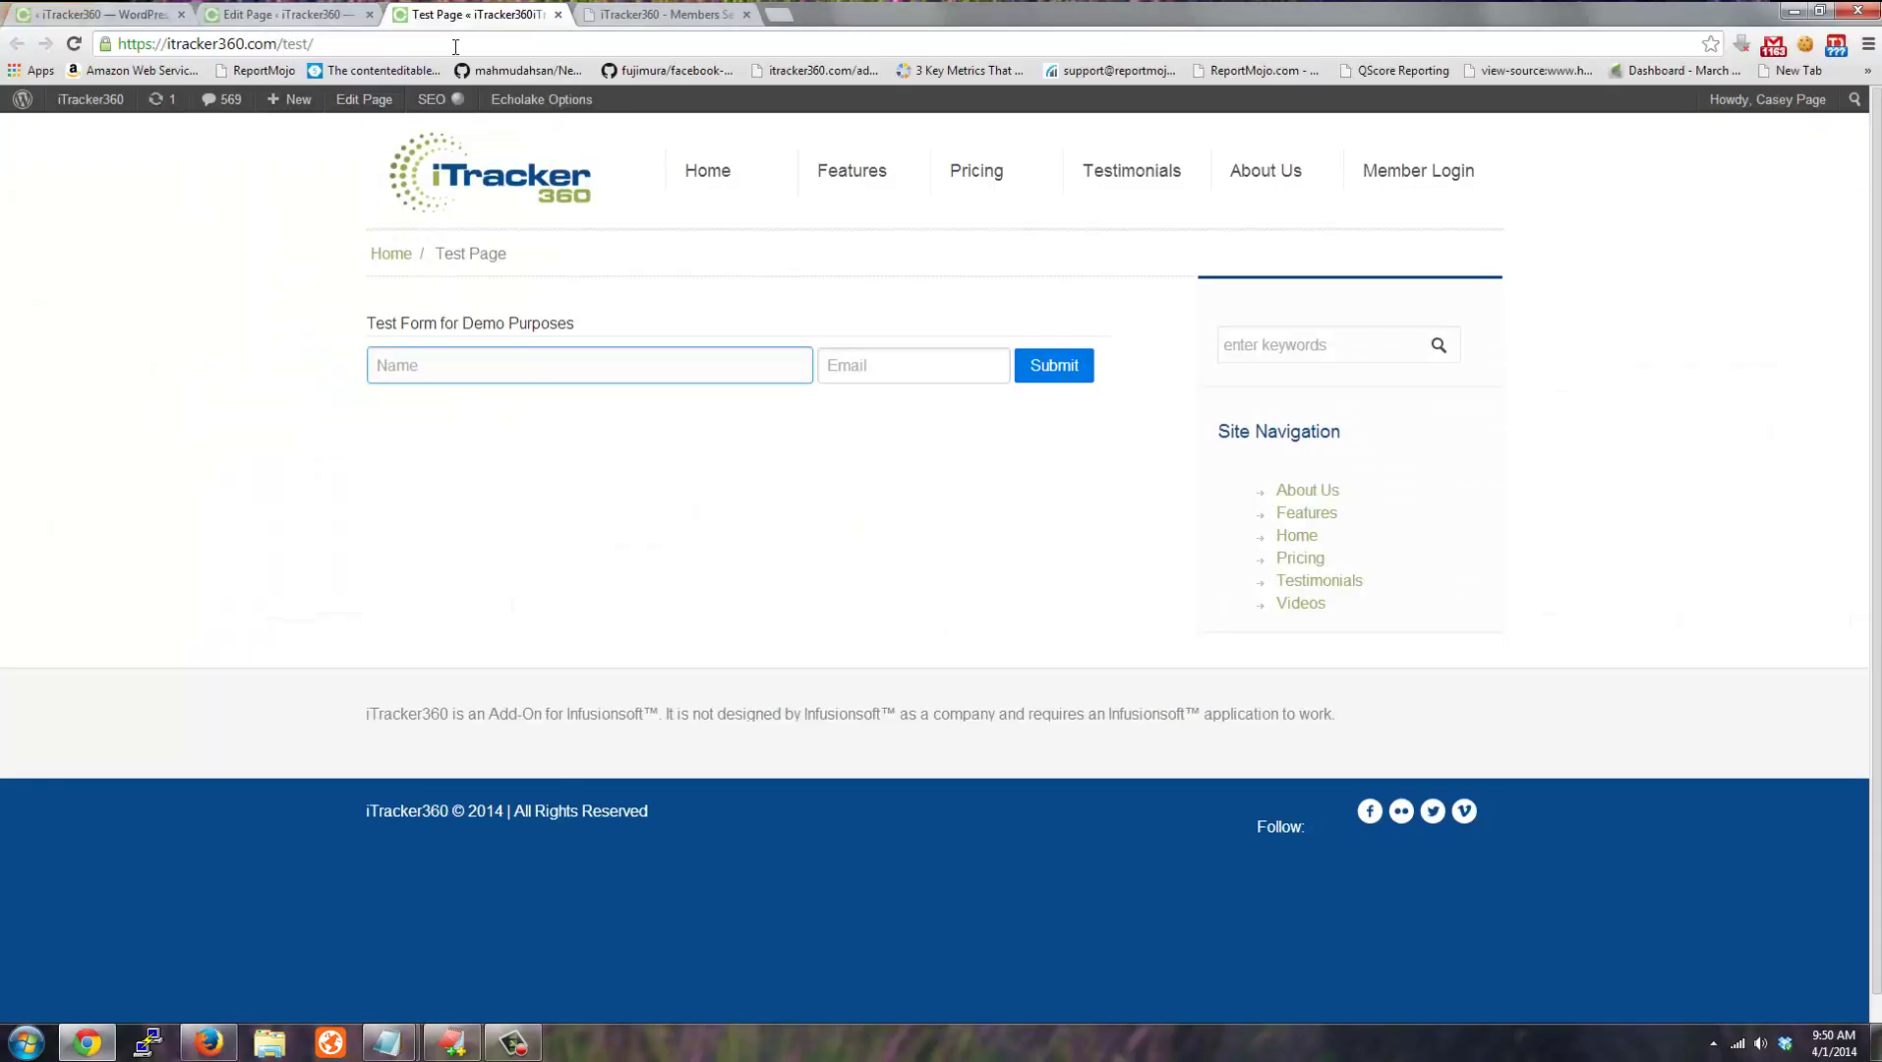
{"action": "left_click", "coordinate": [615, 17]}
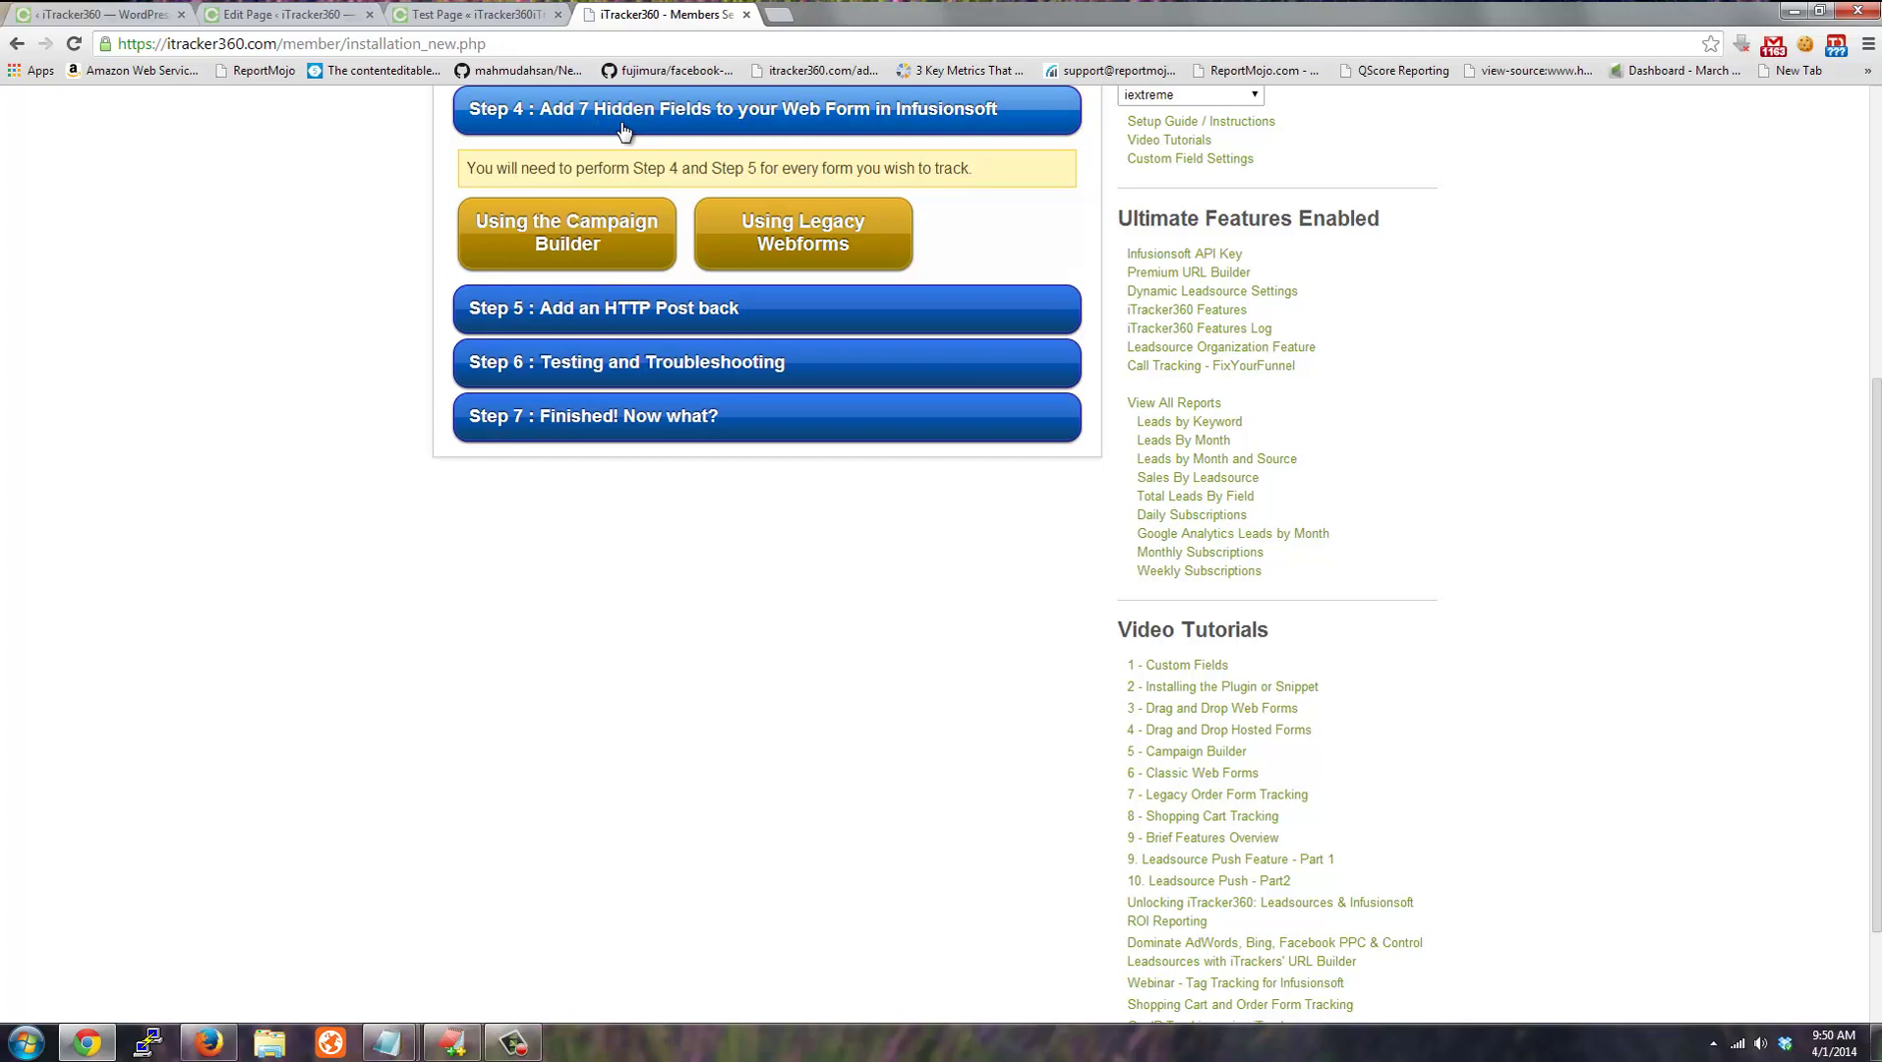
{"action": "left_click", "coordinate": [599, 319]}
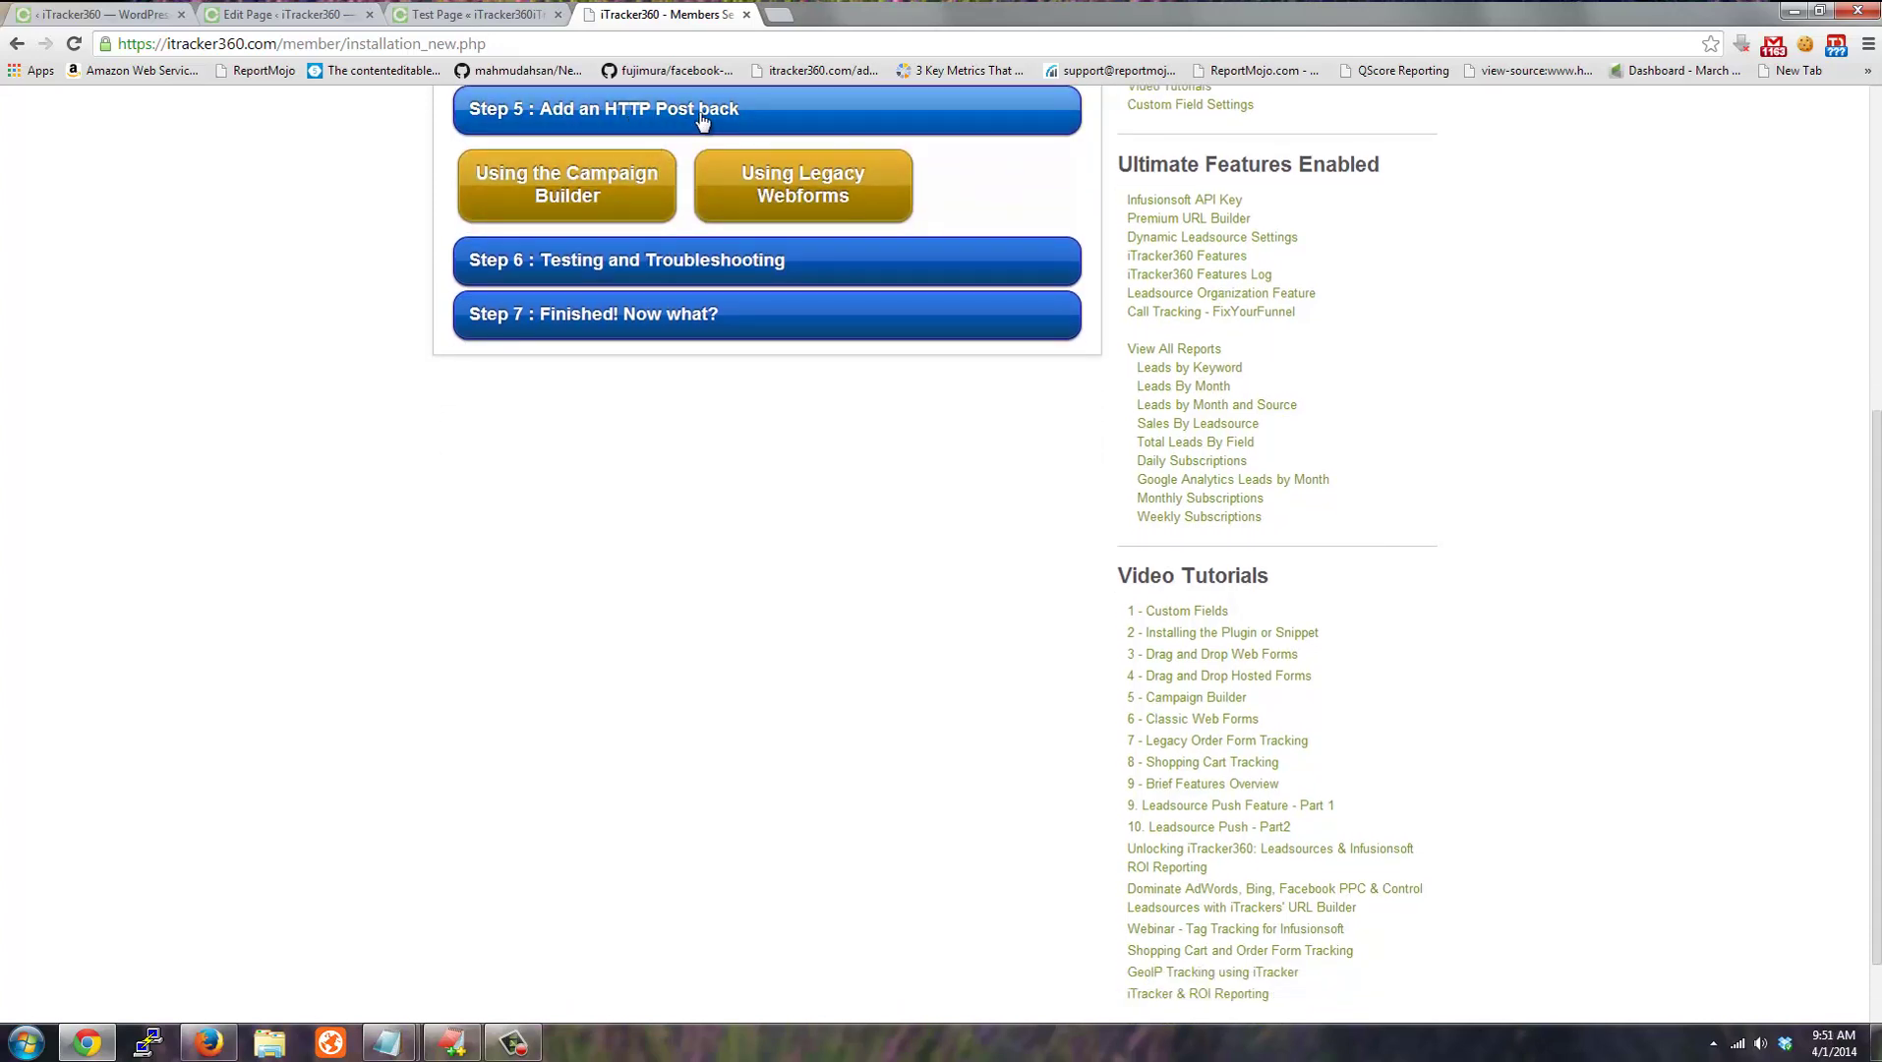
{"action": "left_click", "coordinate": [583, 183]}
{"action": "scroll", "coordinate": [764, 496], "scroll_direction": "down", "scroll_amount": 8}
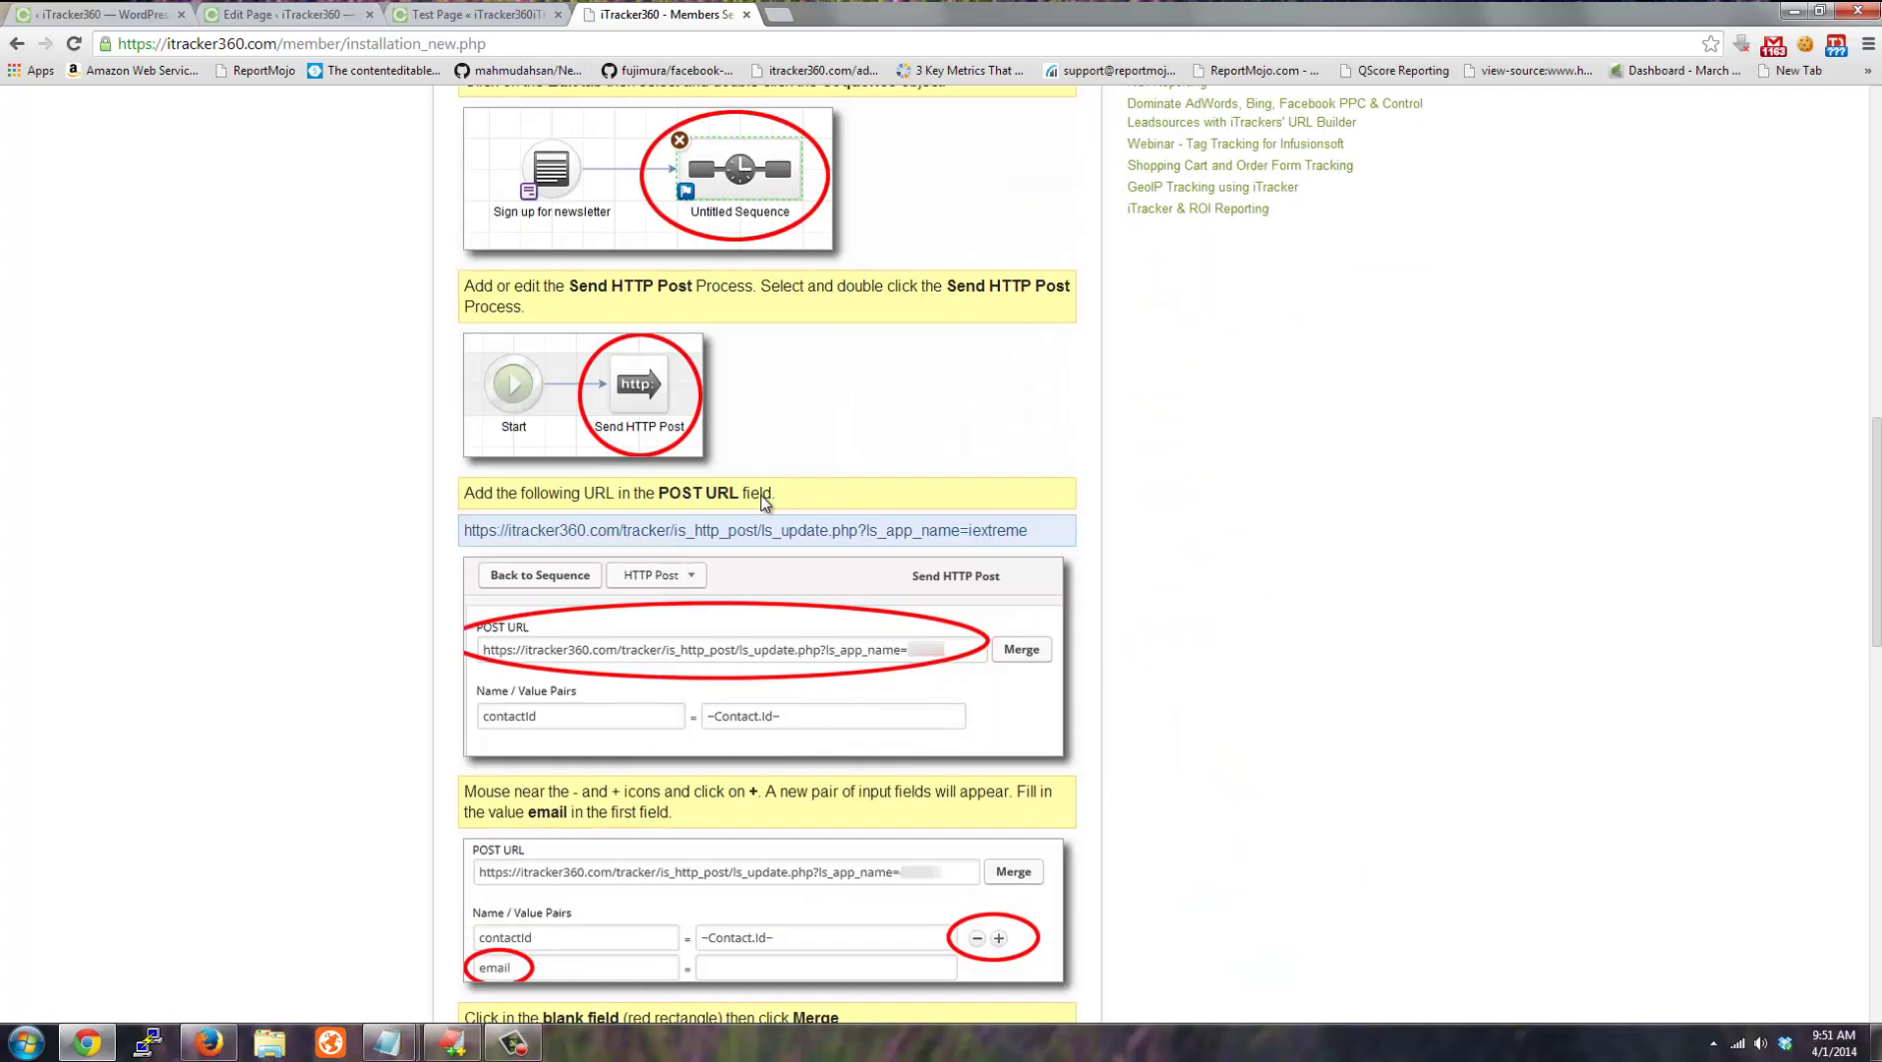
{"action": "scroll", "coordinate": [764, 501], "scroll_direction": "down", "scroll_amount": 15}
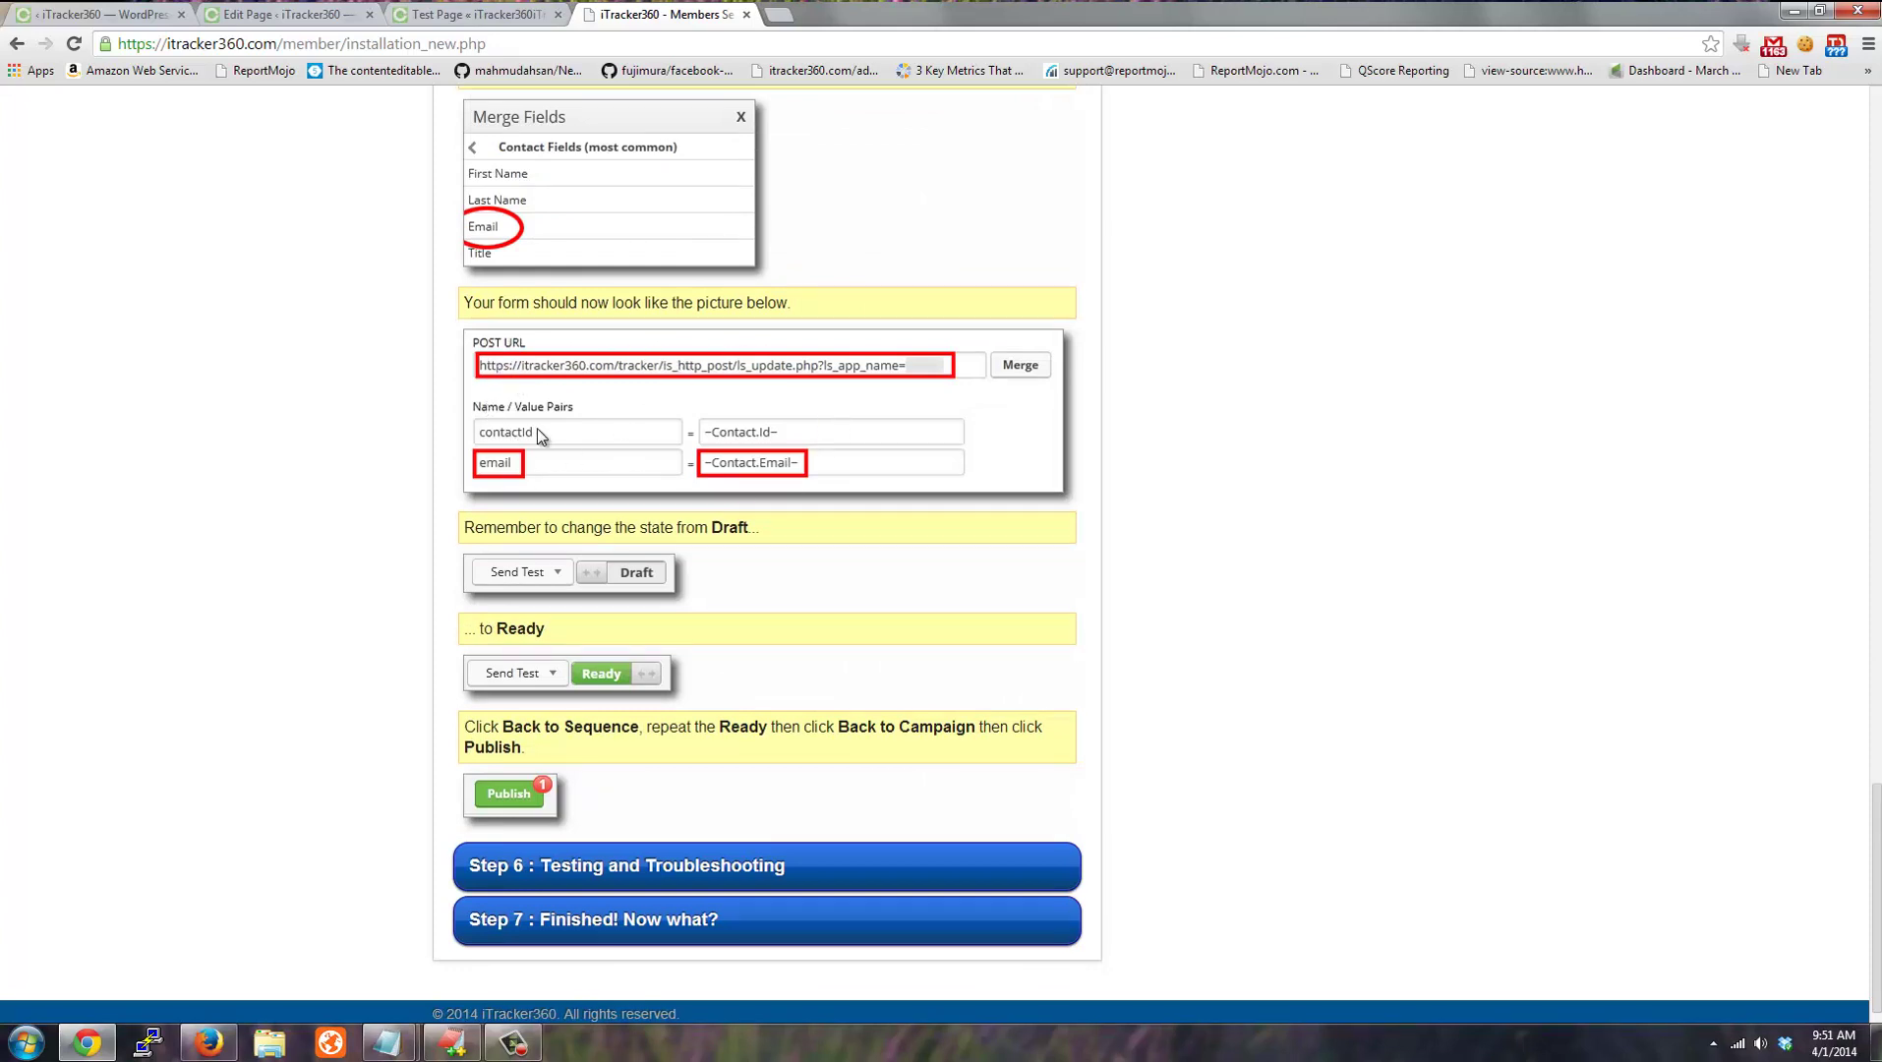
{"action": "scroll", "coordinate": [556, 464], "scroll_direction": "up", "scroll_amount": 2}
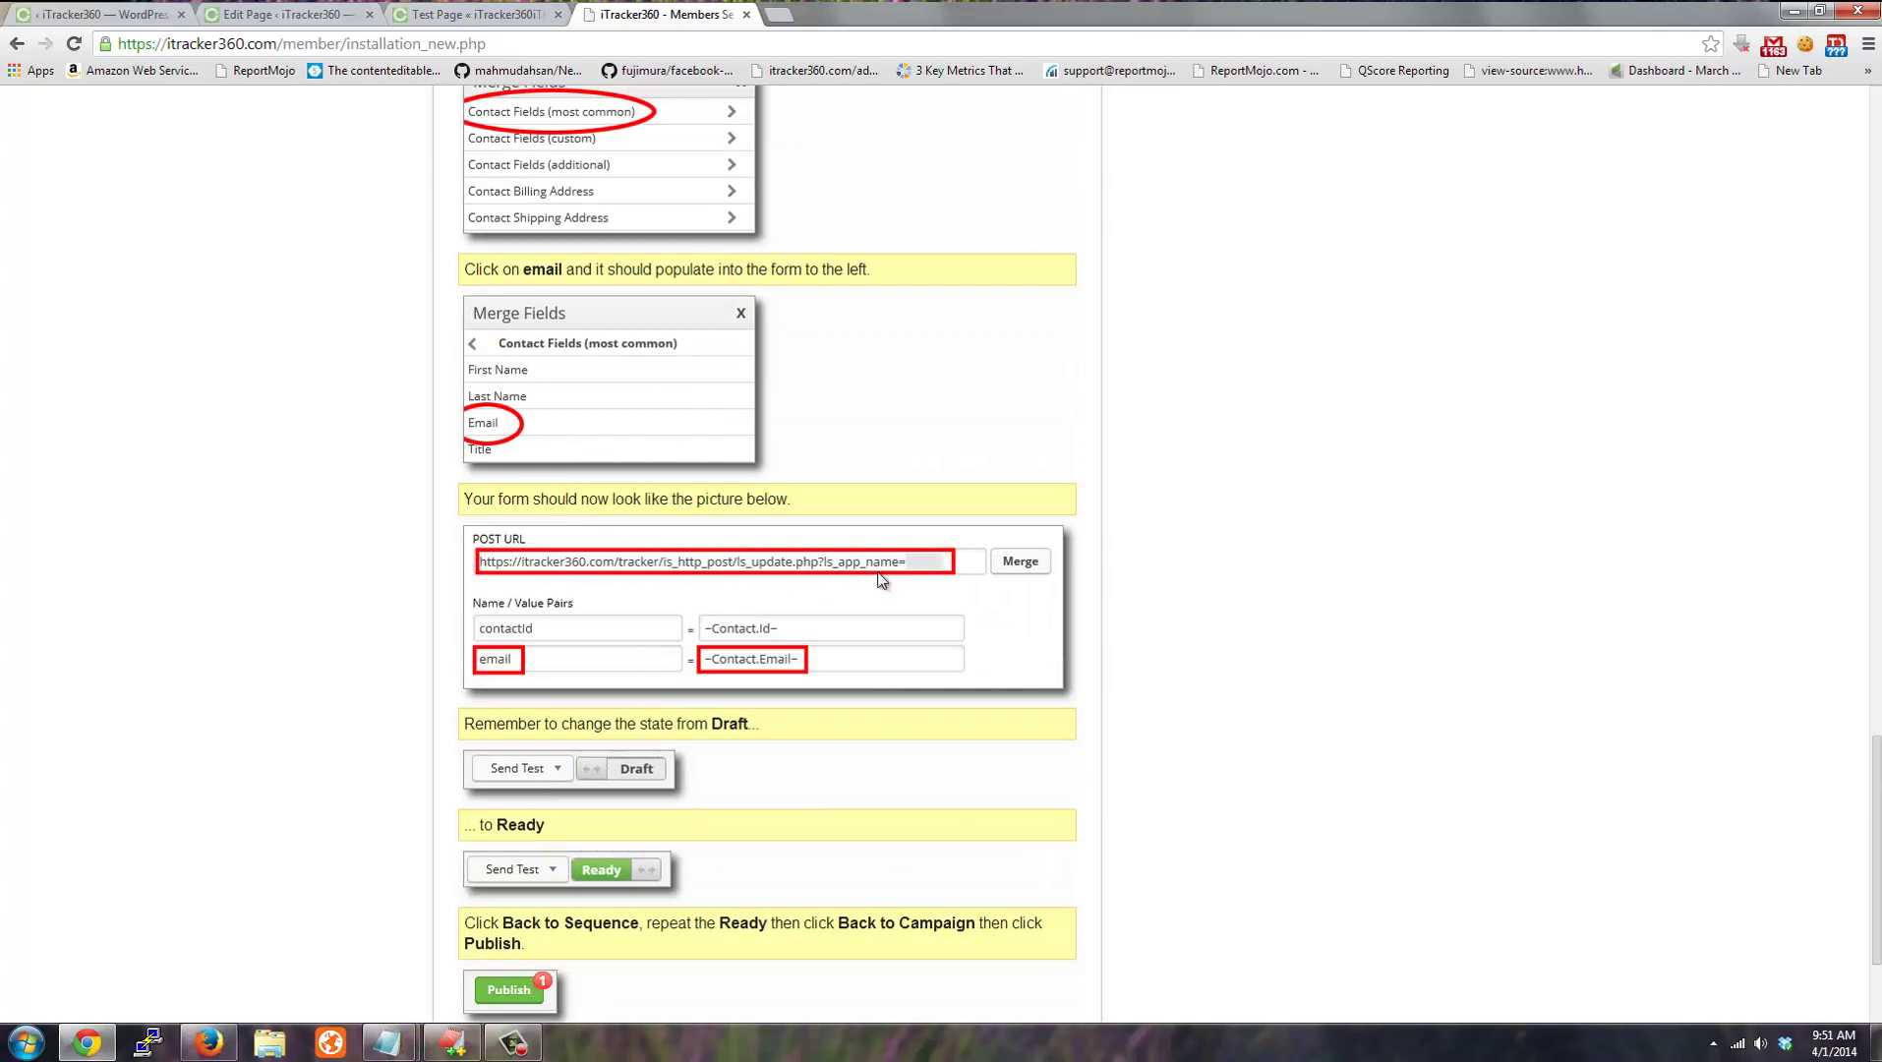
{"action": "scroll", "coordinate": [878, 590], "scroll_direction": "up", "scroll_amount": 6}
{"action": "scroll", "coordinate": [878, 590], "scroll_direction": "up", "scroll_amount": 6}
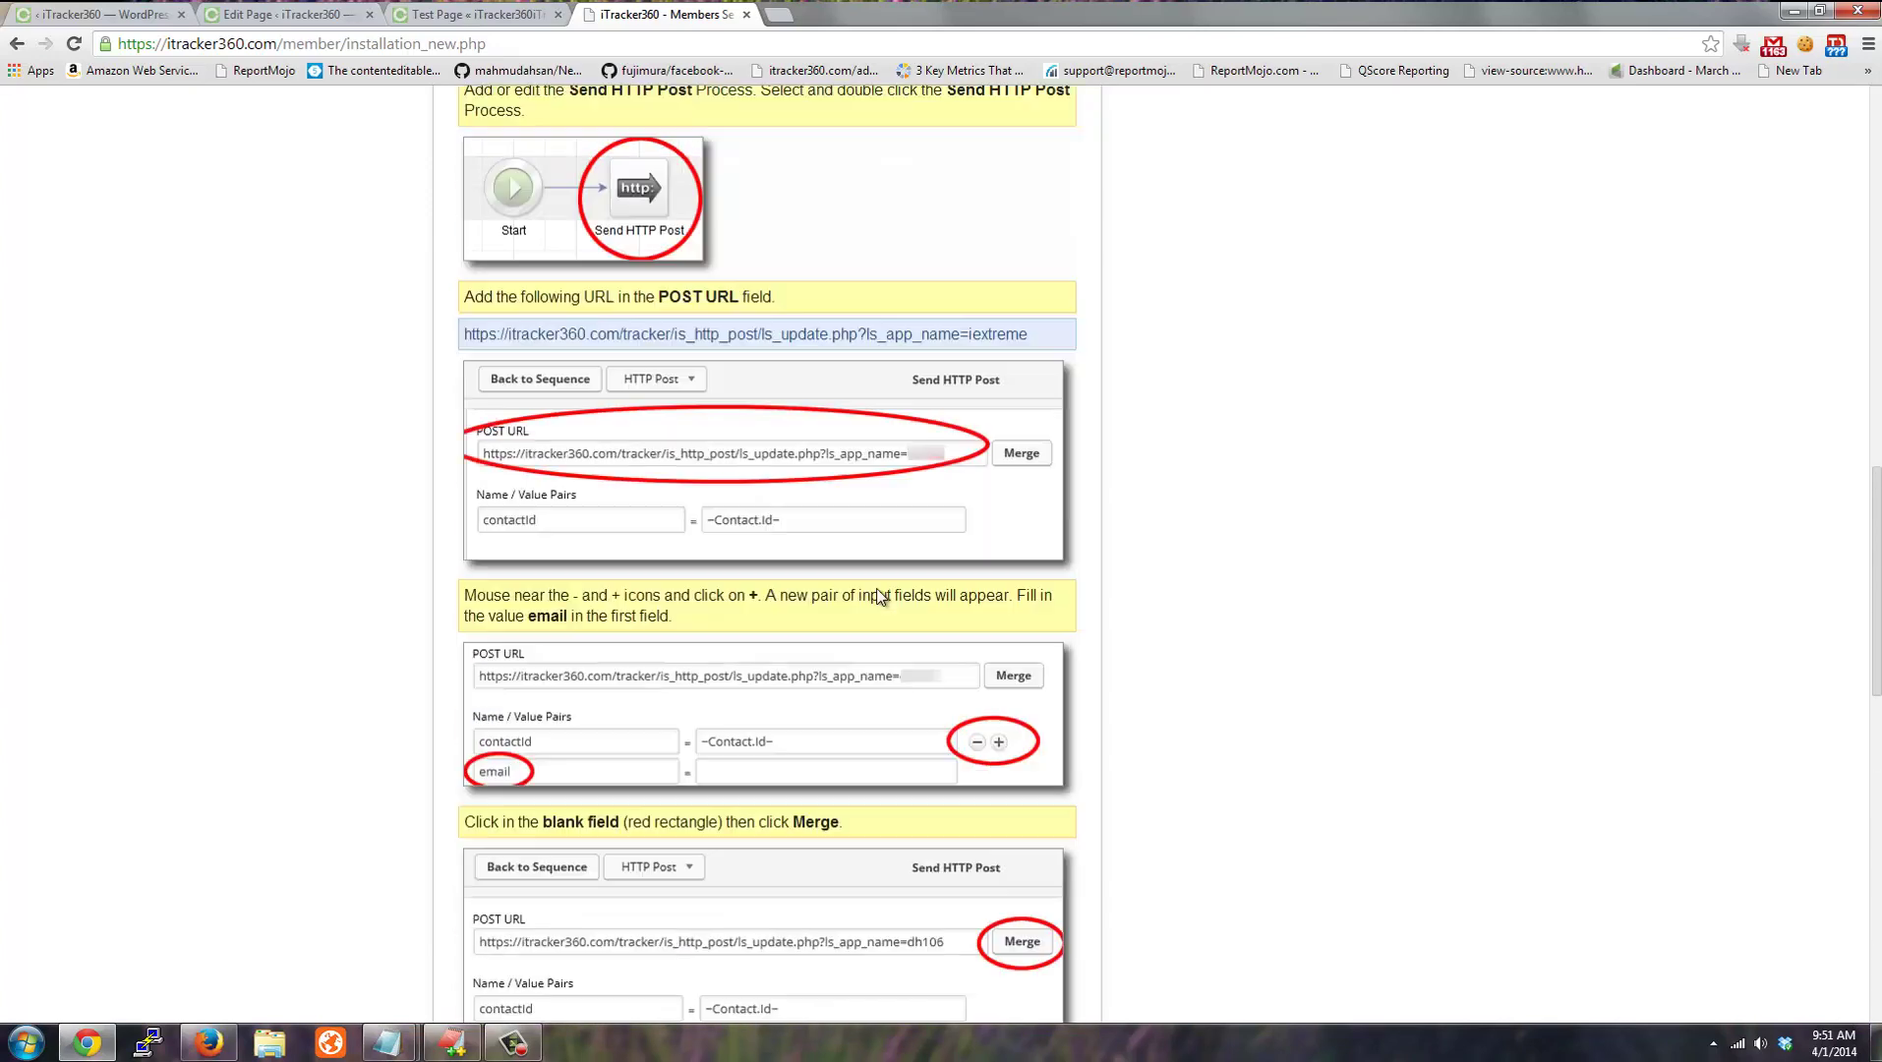
{"action": "left_click_drag", "start_coordinate": [467, 430], "coordinate": [1042, 431]}
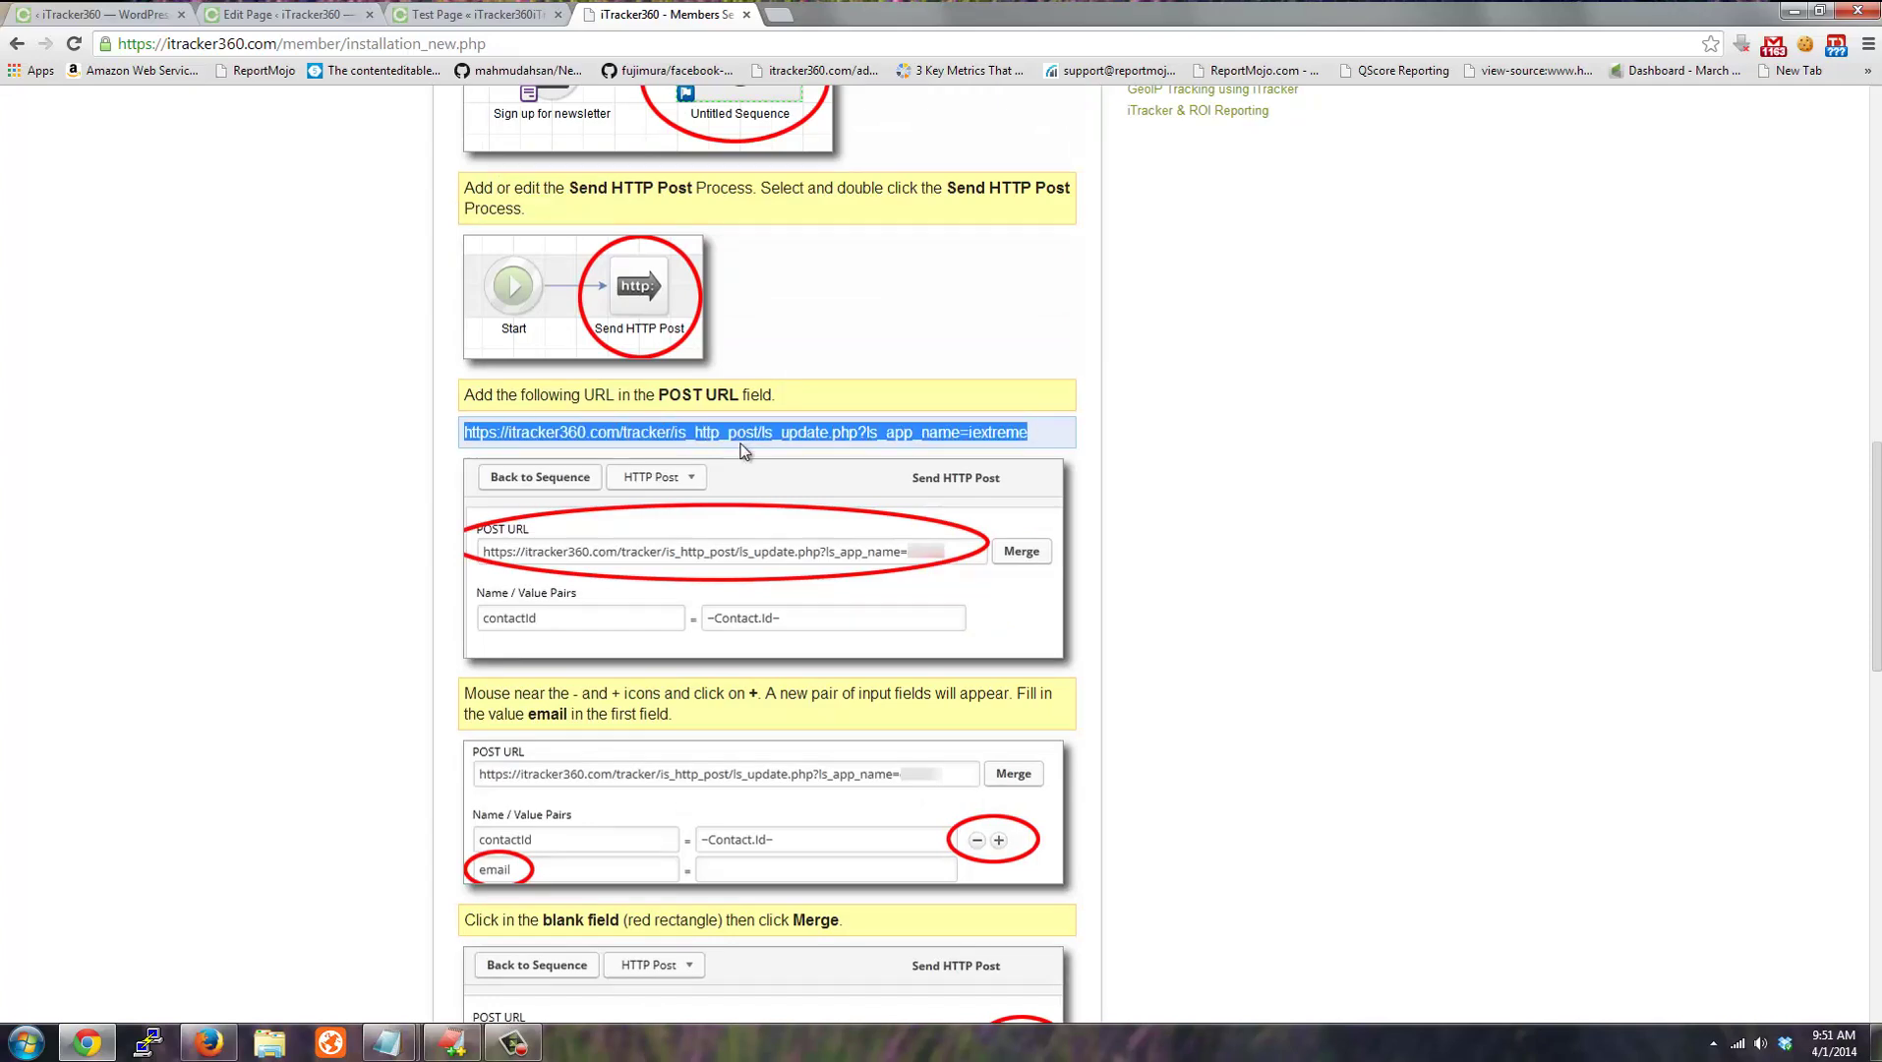
{"action": "scroll", "coordinate": [1247, 537], "scroll_direction": "up", "scroll_amount": 9}
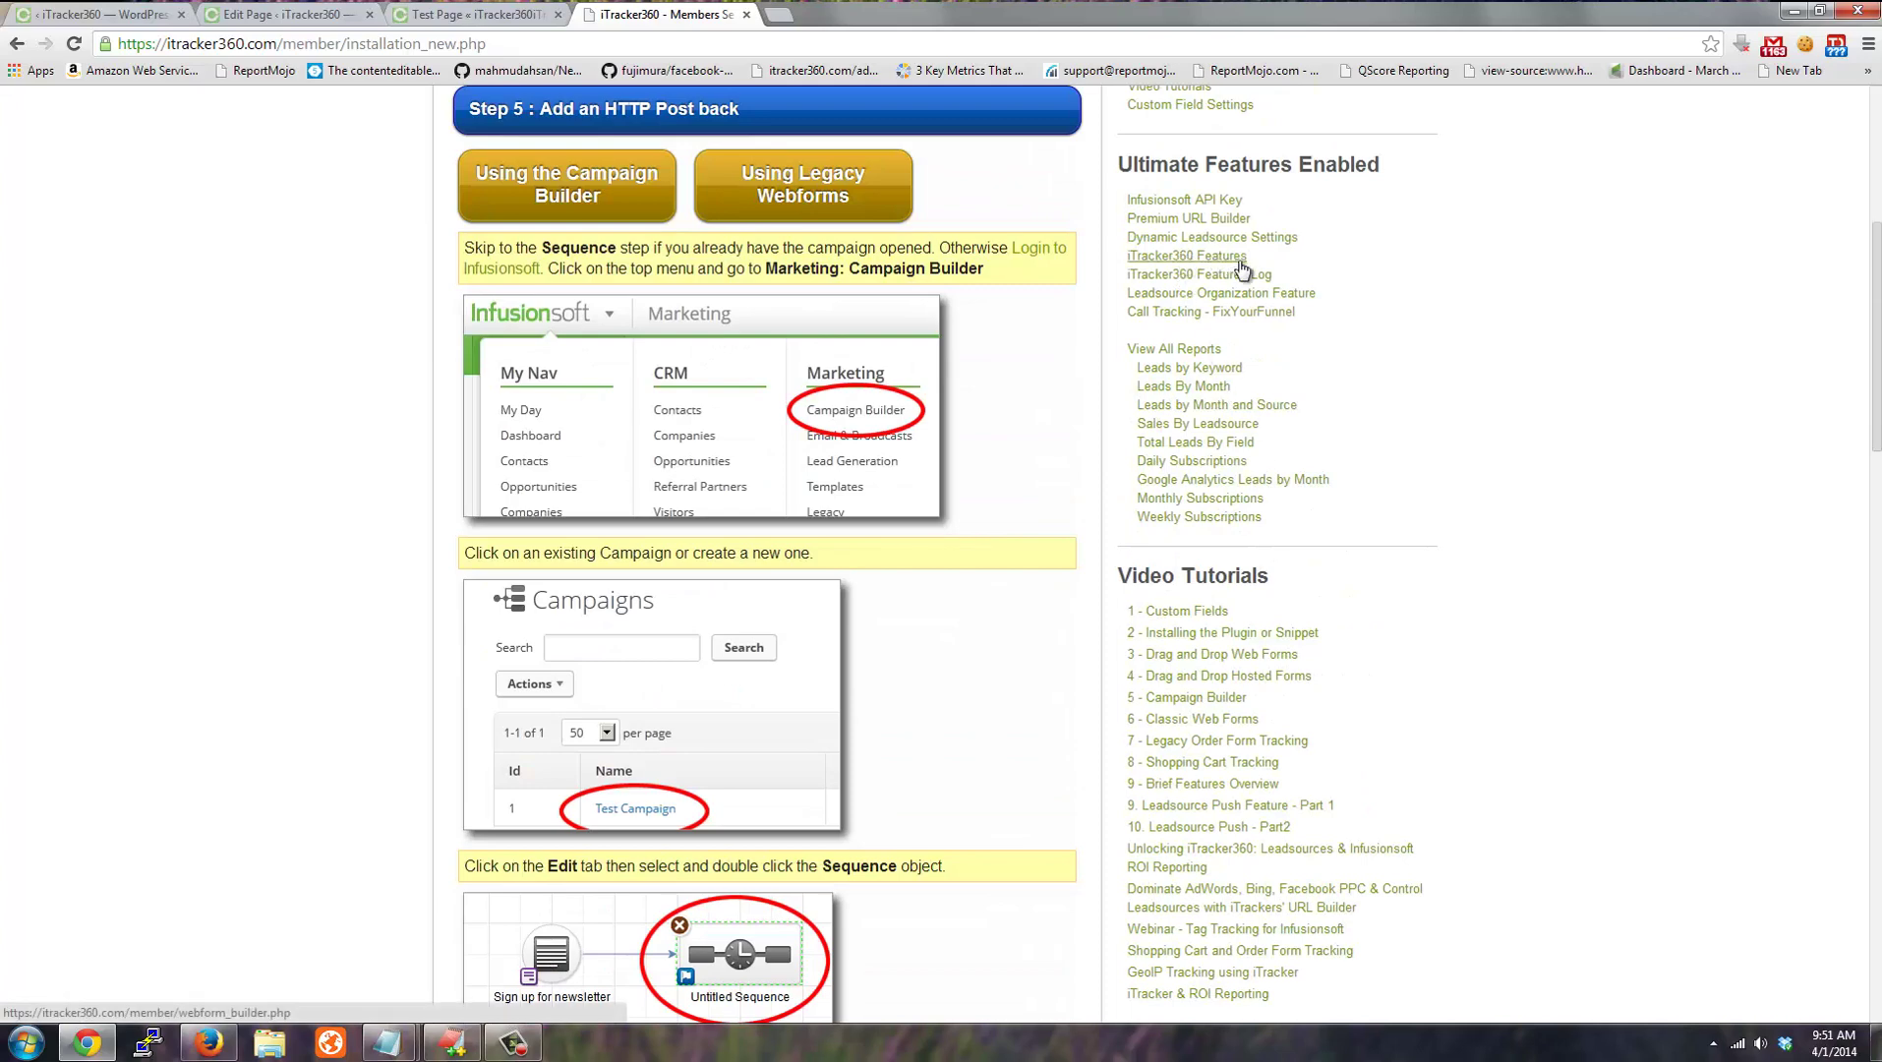
{"action": "scroll", "coordinate": [374, 647], "scroll_direction": "down", "scroll_amount": 16}
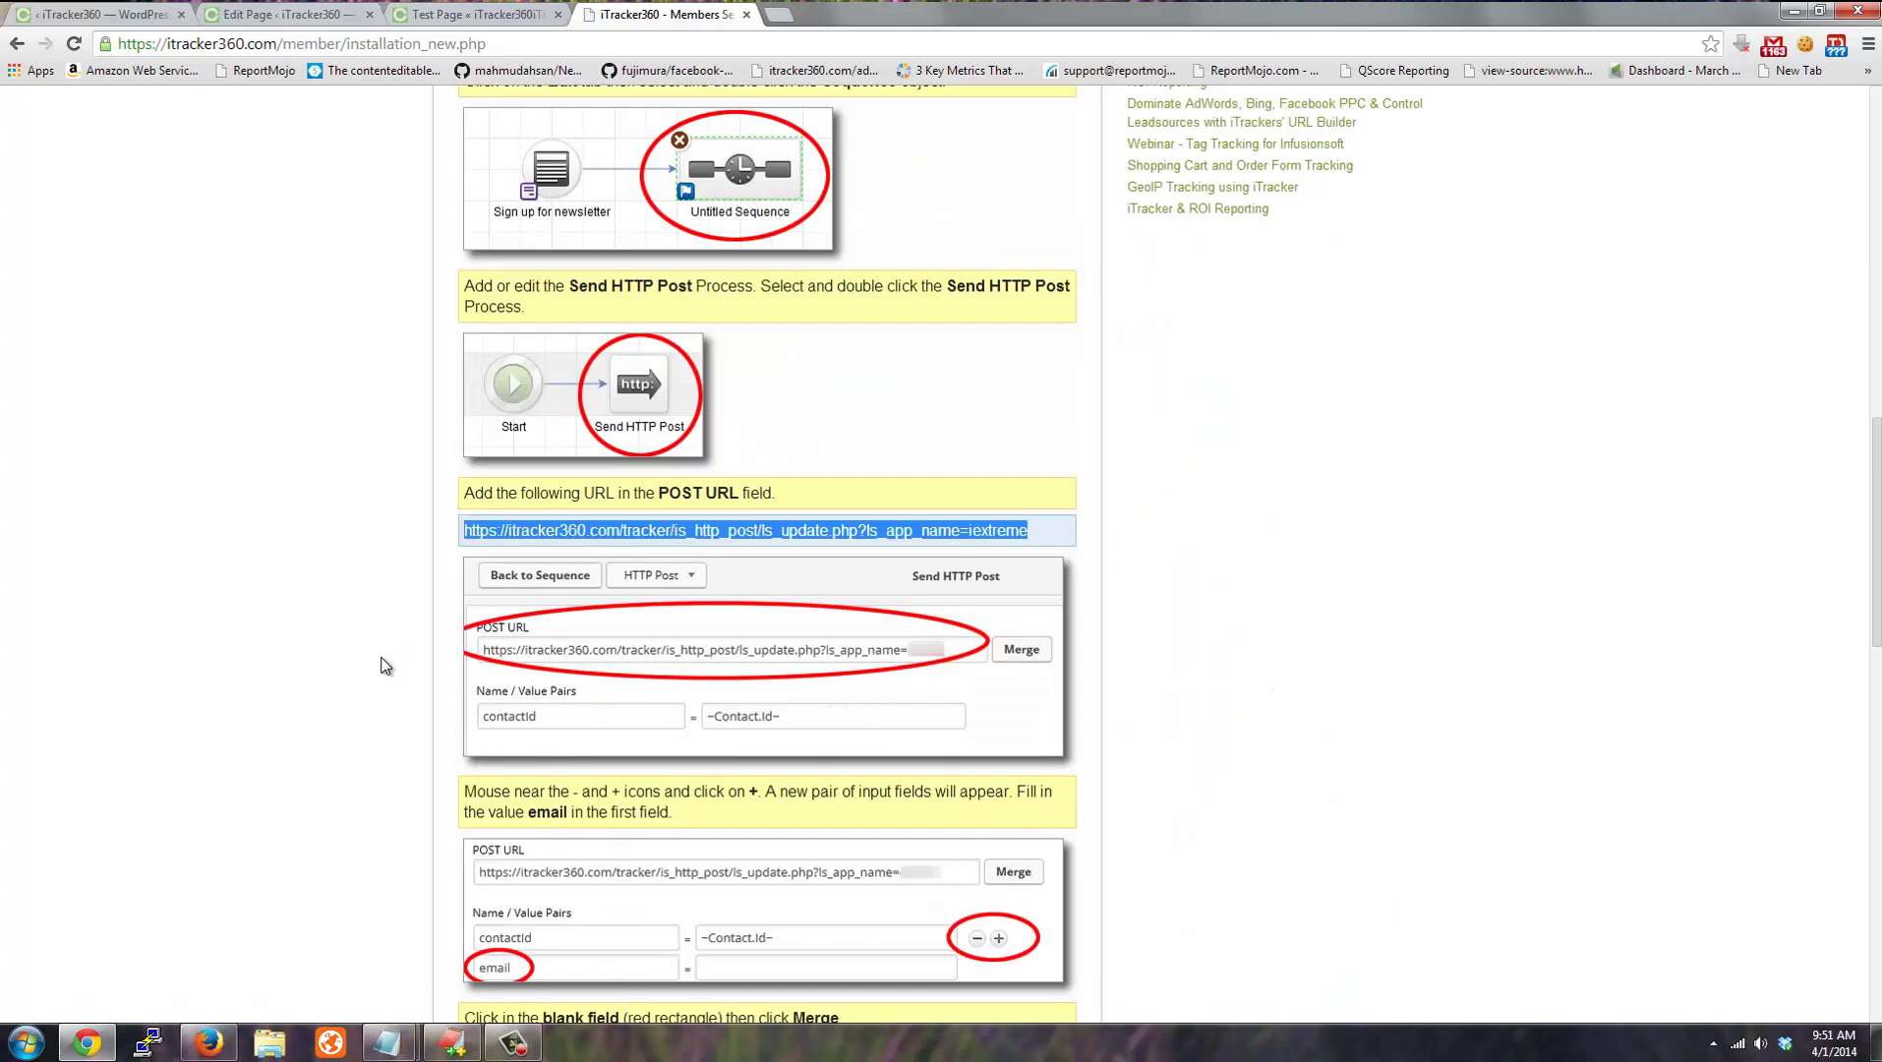
Open the Contact Us sequence's Send HTTP Post step and review its POST URL.
{"action": "key", "text": "alt+Tab"}
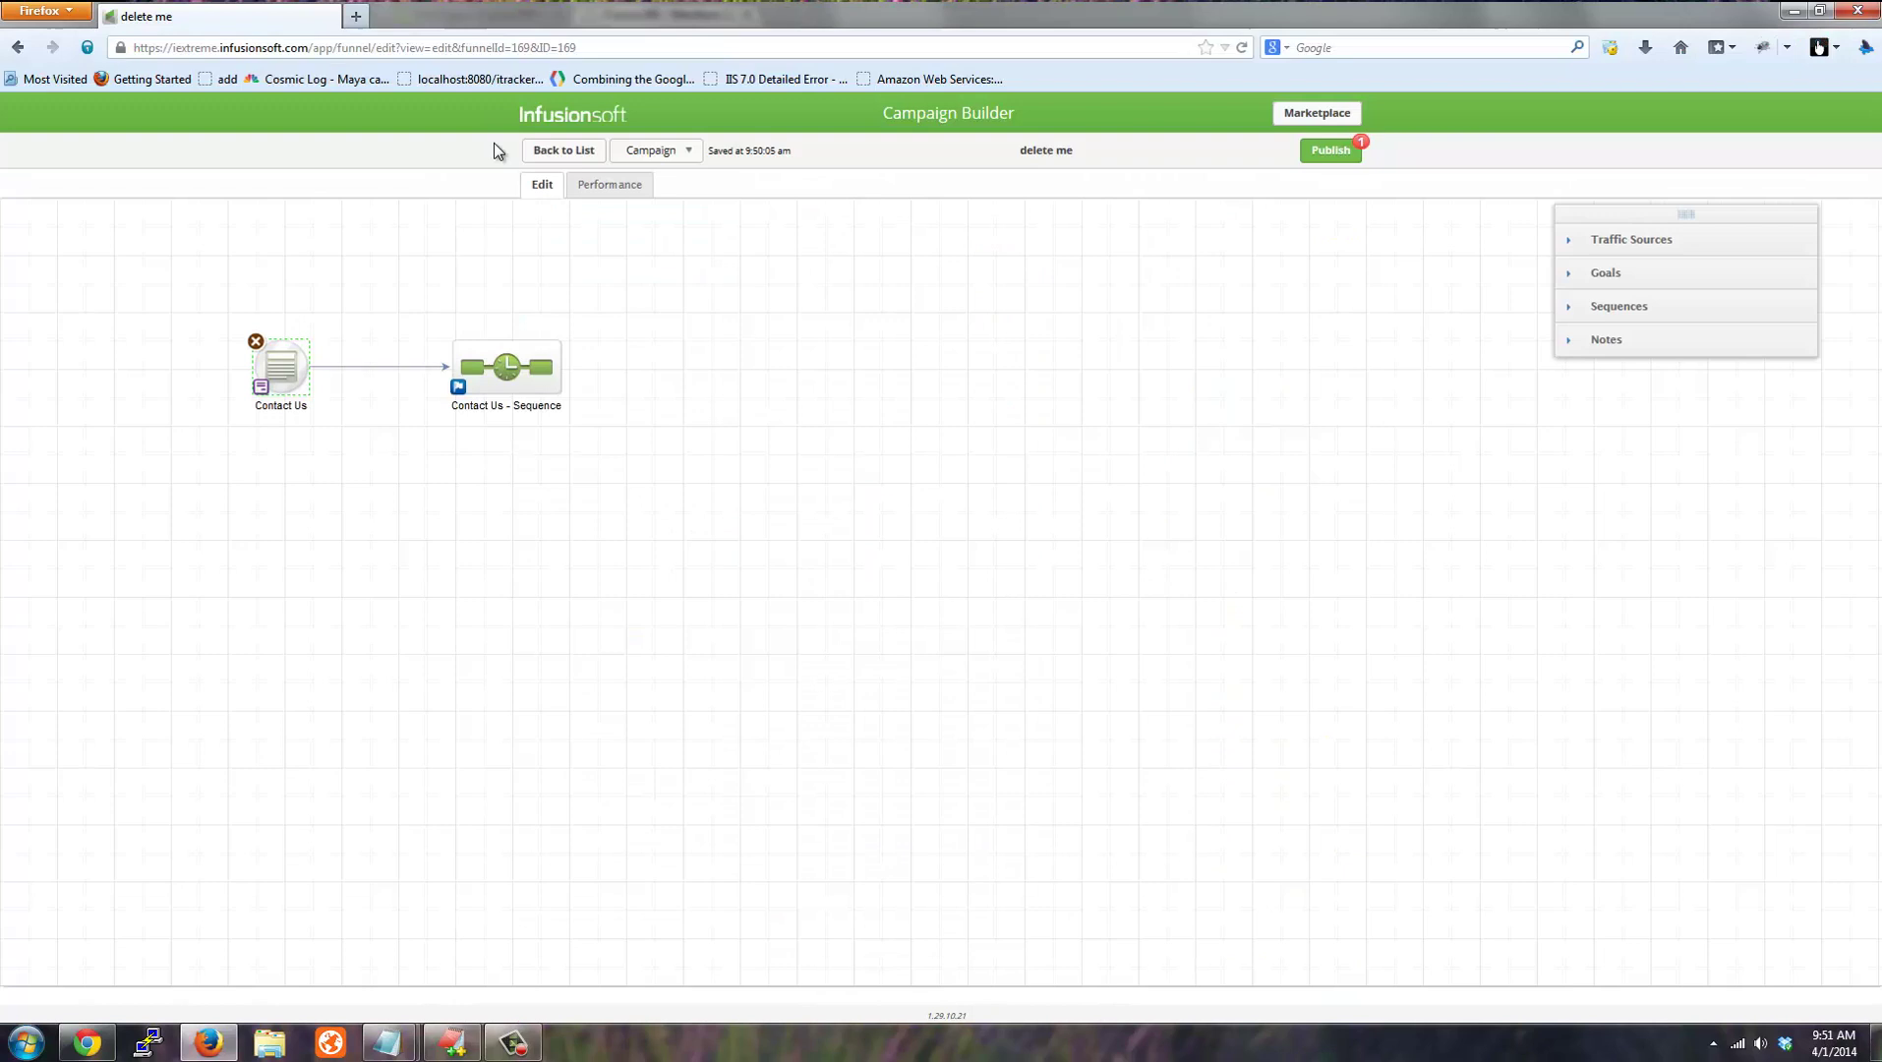
{"action": "left_click", "coordinate": [1613, 306]}
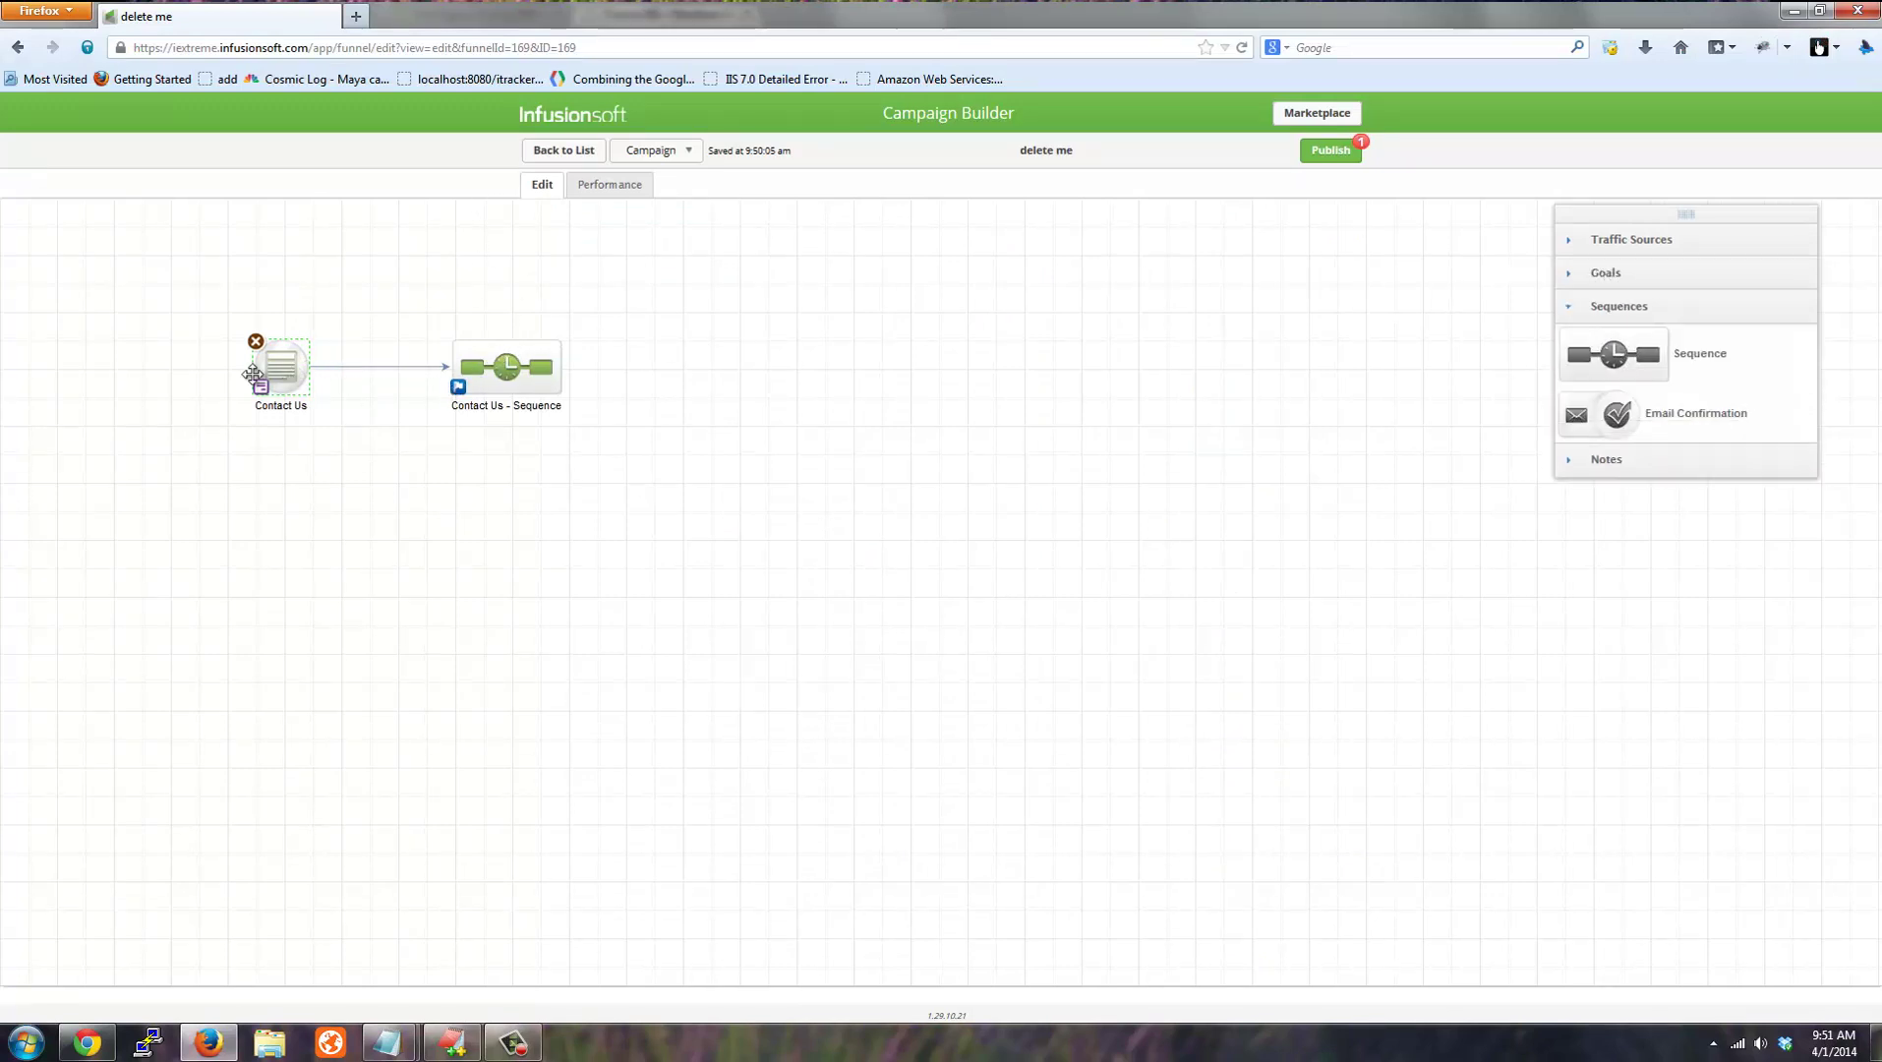
{"action": "double_click", "coordinate": [494, 370]}
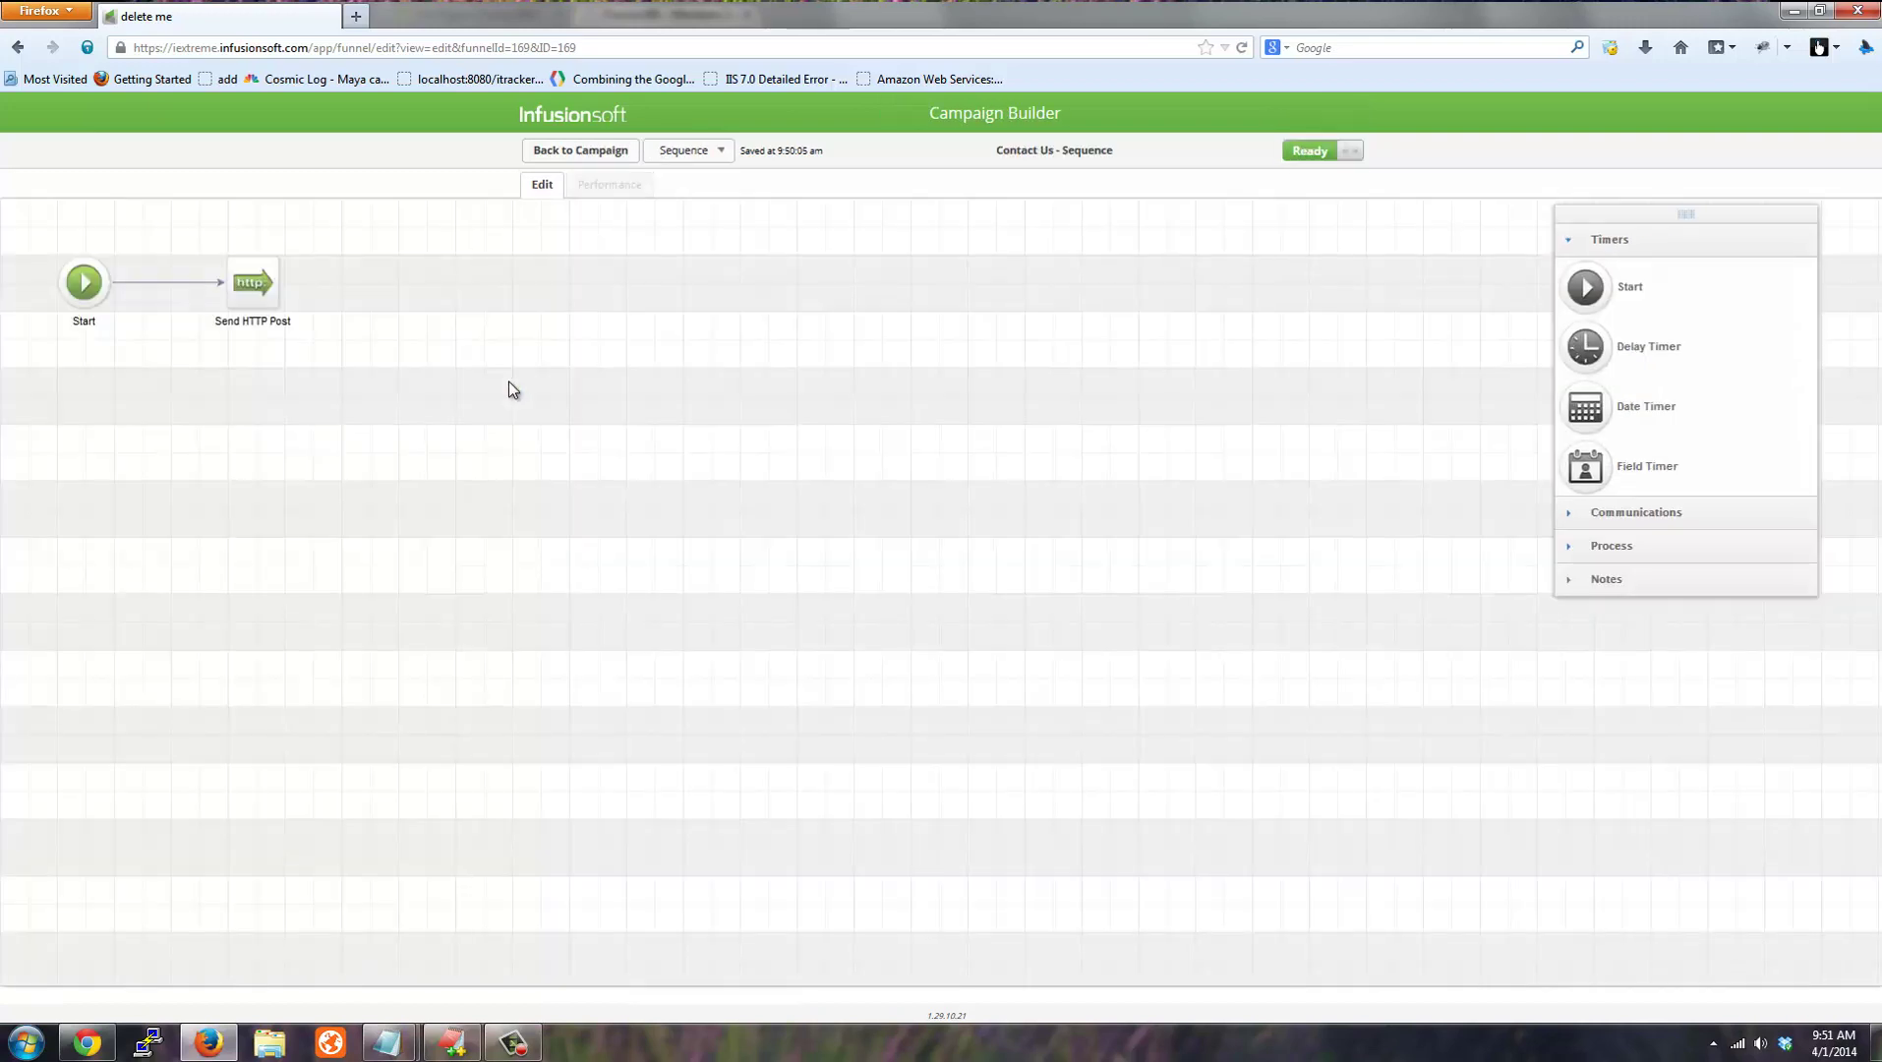
{"action": "left_click", "coordinate": [1612, 514]}
{"action": "left_click", "coordinate": [1663, 550]}
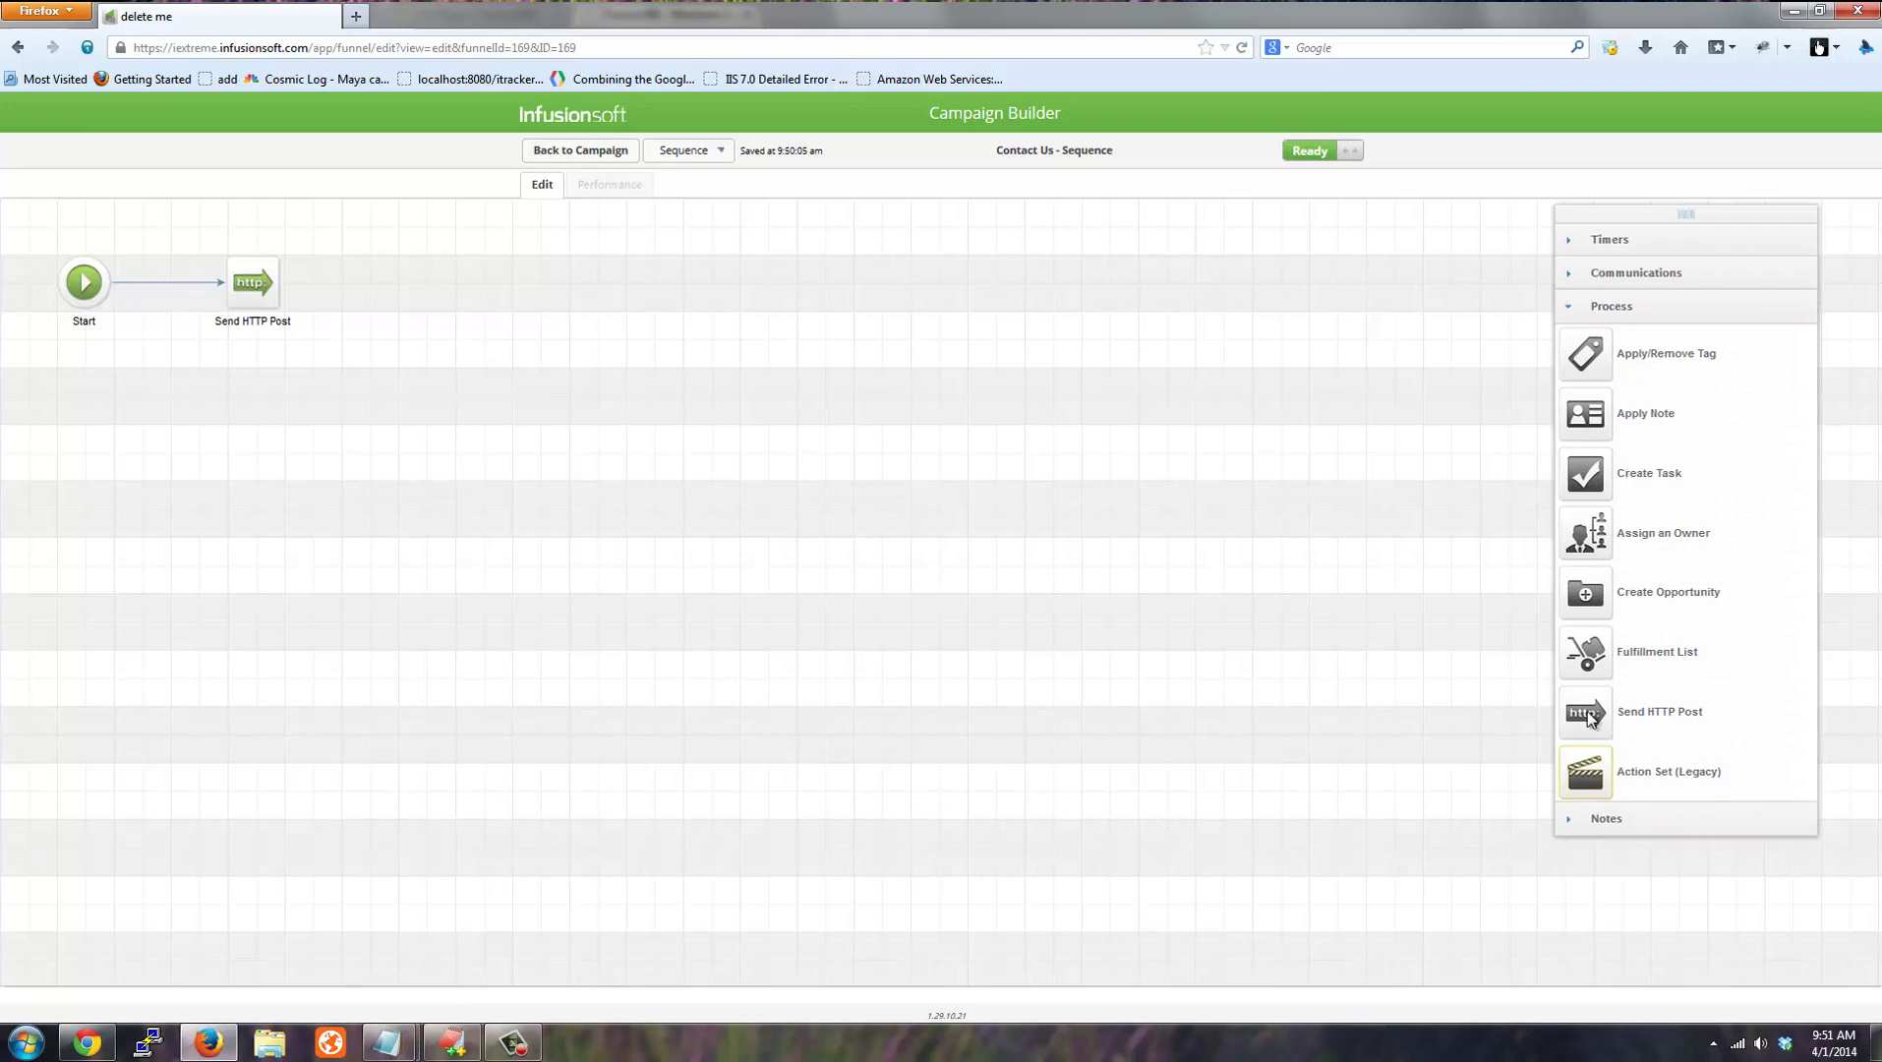
{"action": "double_click", "coordinate": [244, 287]}
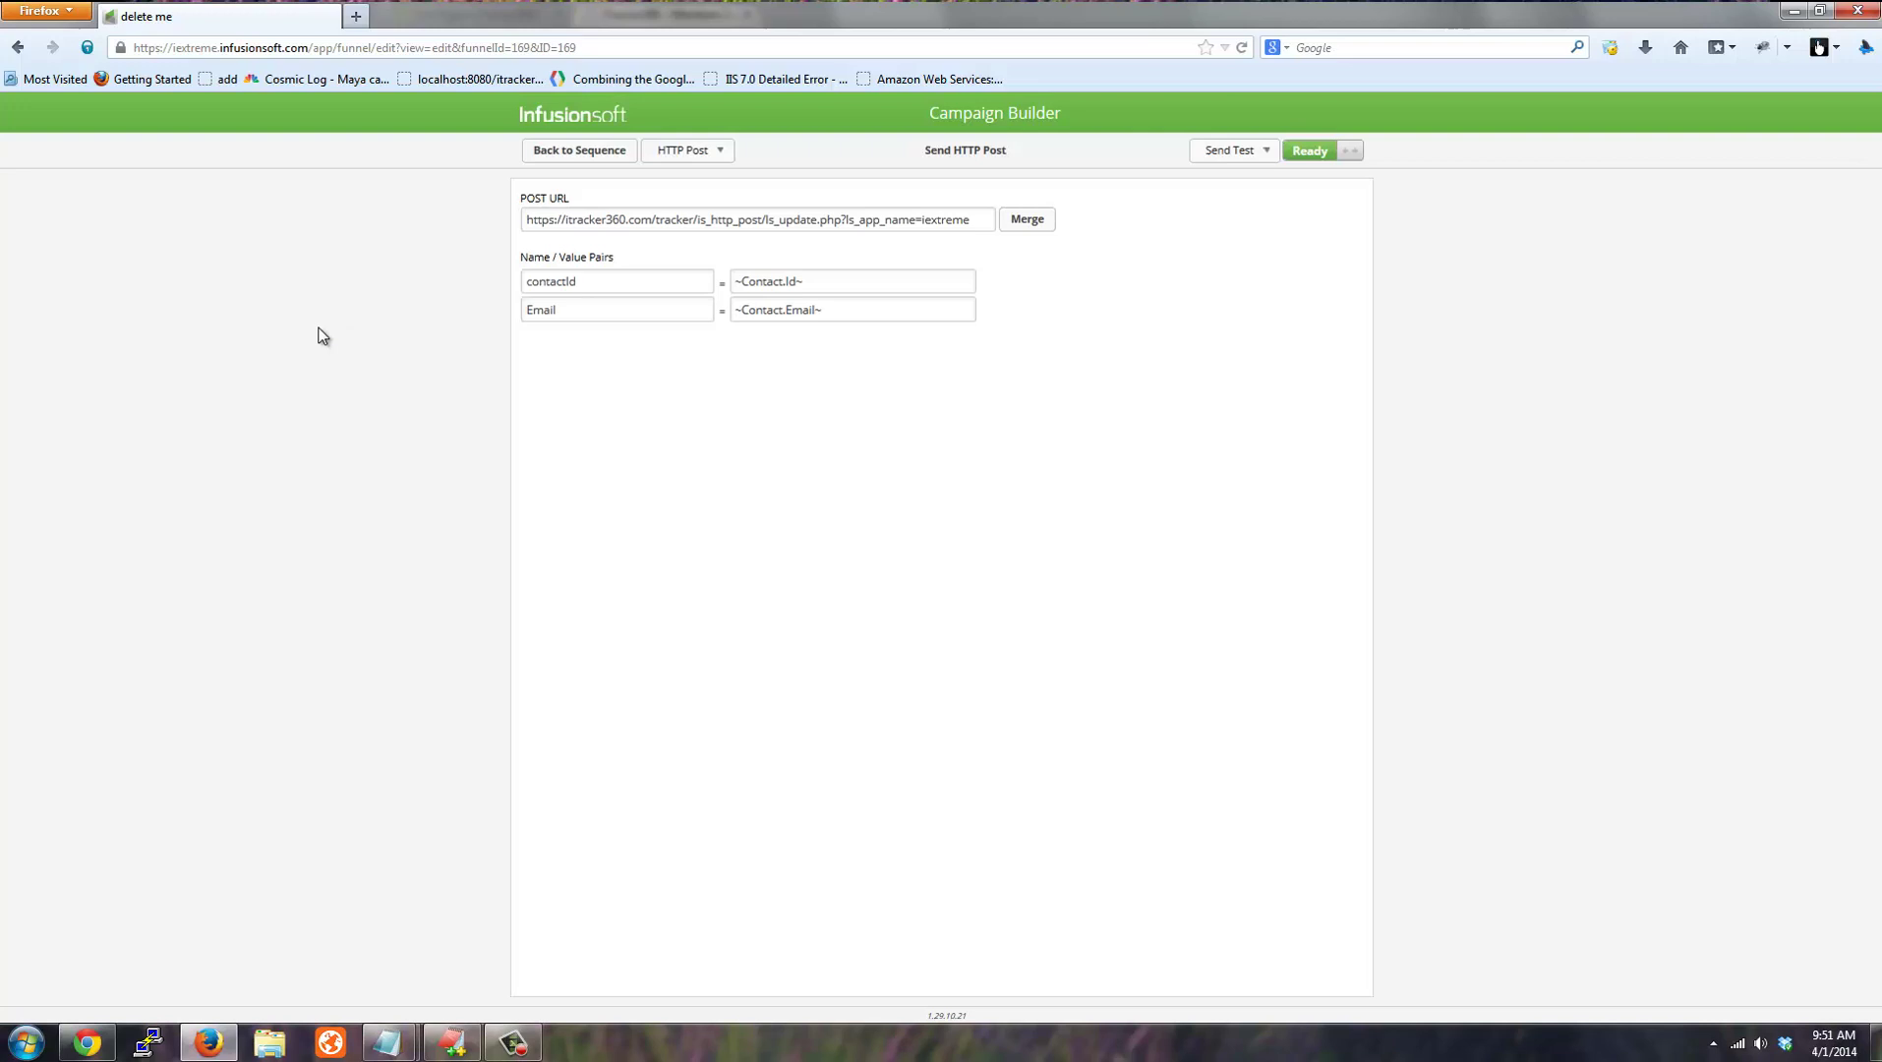
{"action": "left_click_drag", "start_coordinate": [980, 218], "coordinate": [499, 220]}
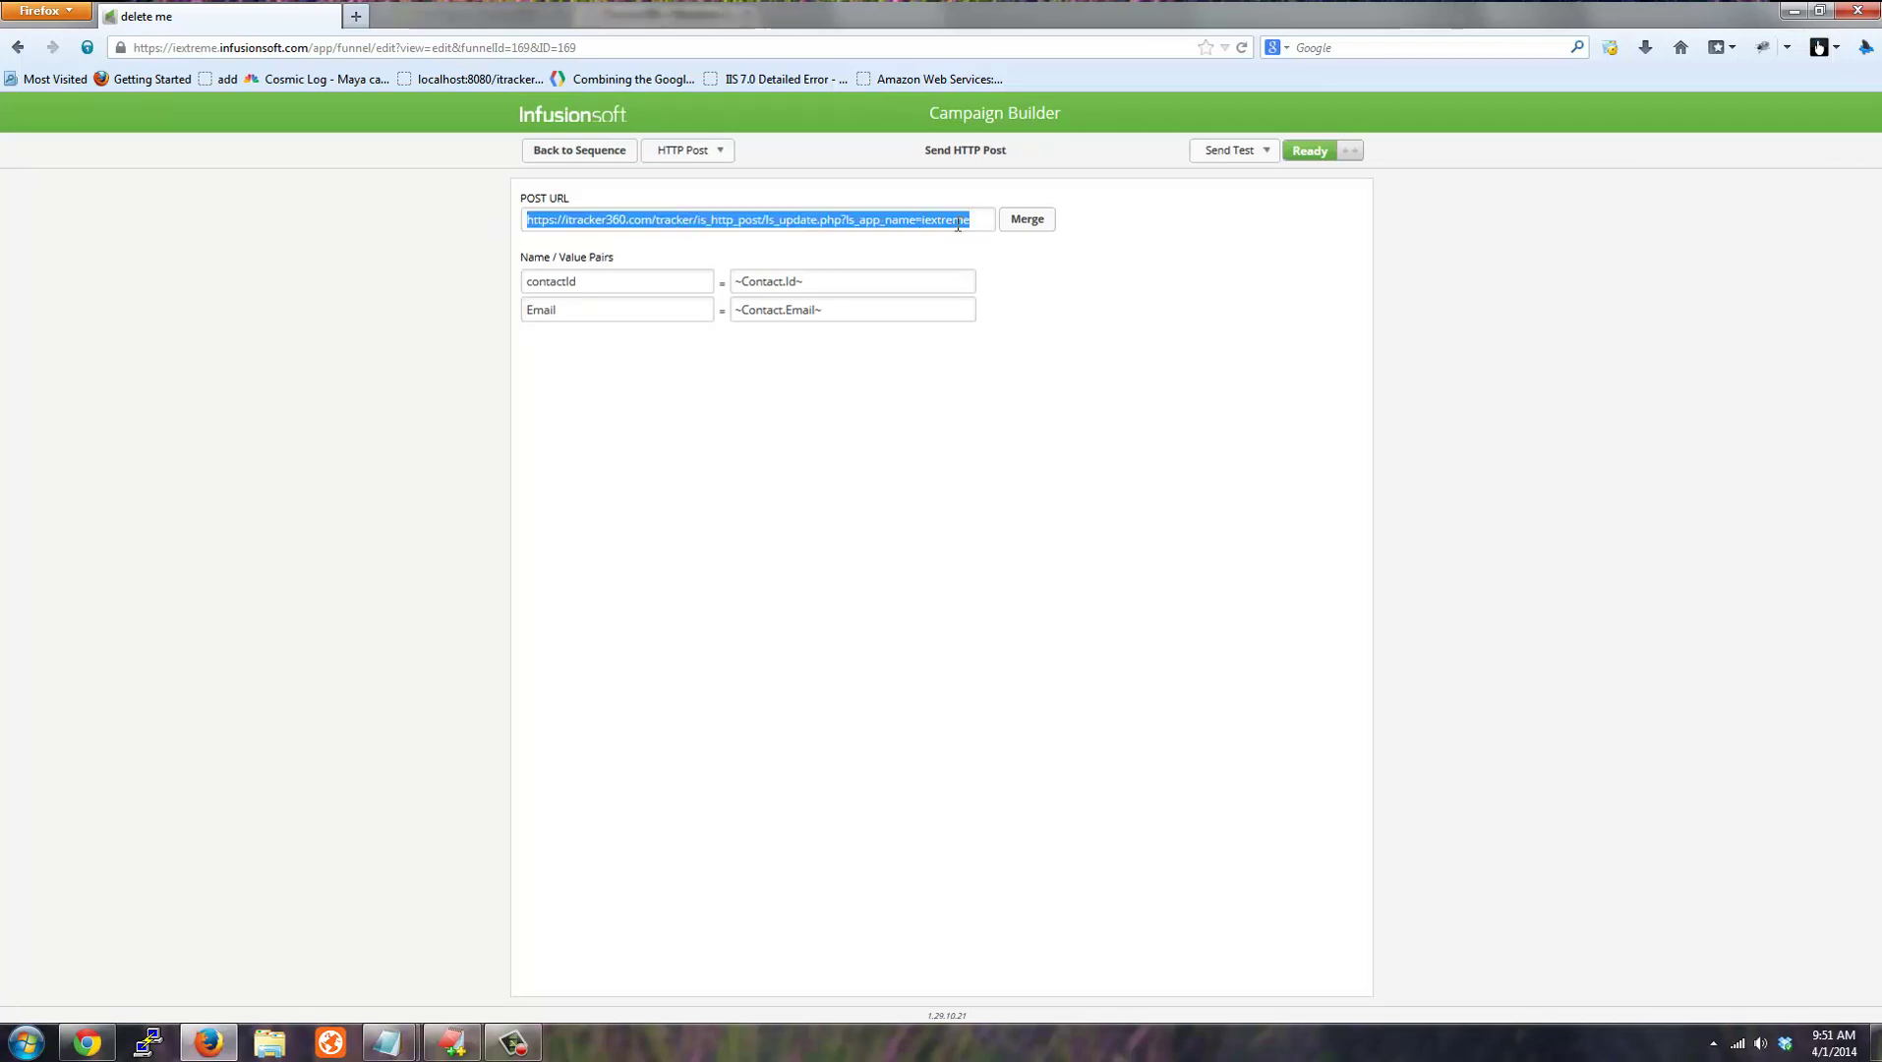
{"action": "left_click", "coordinate": [637, 281]}
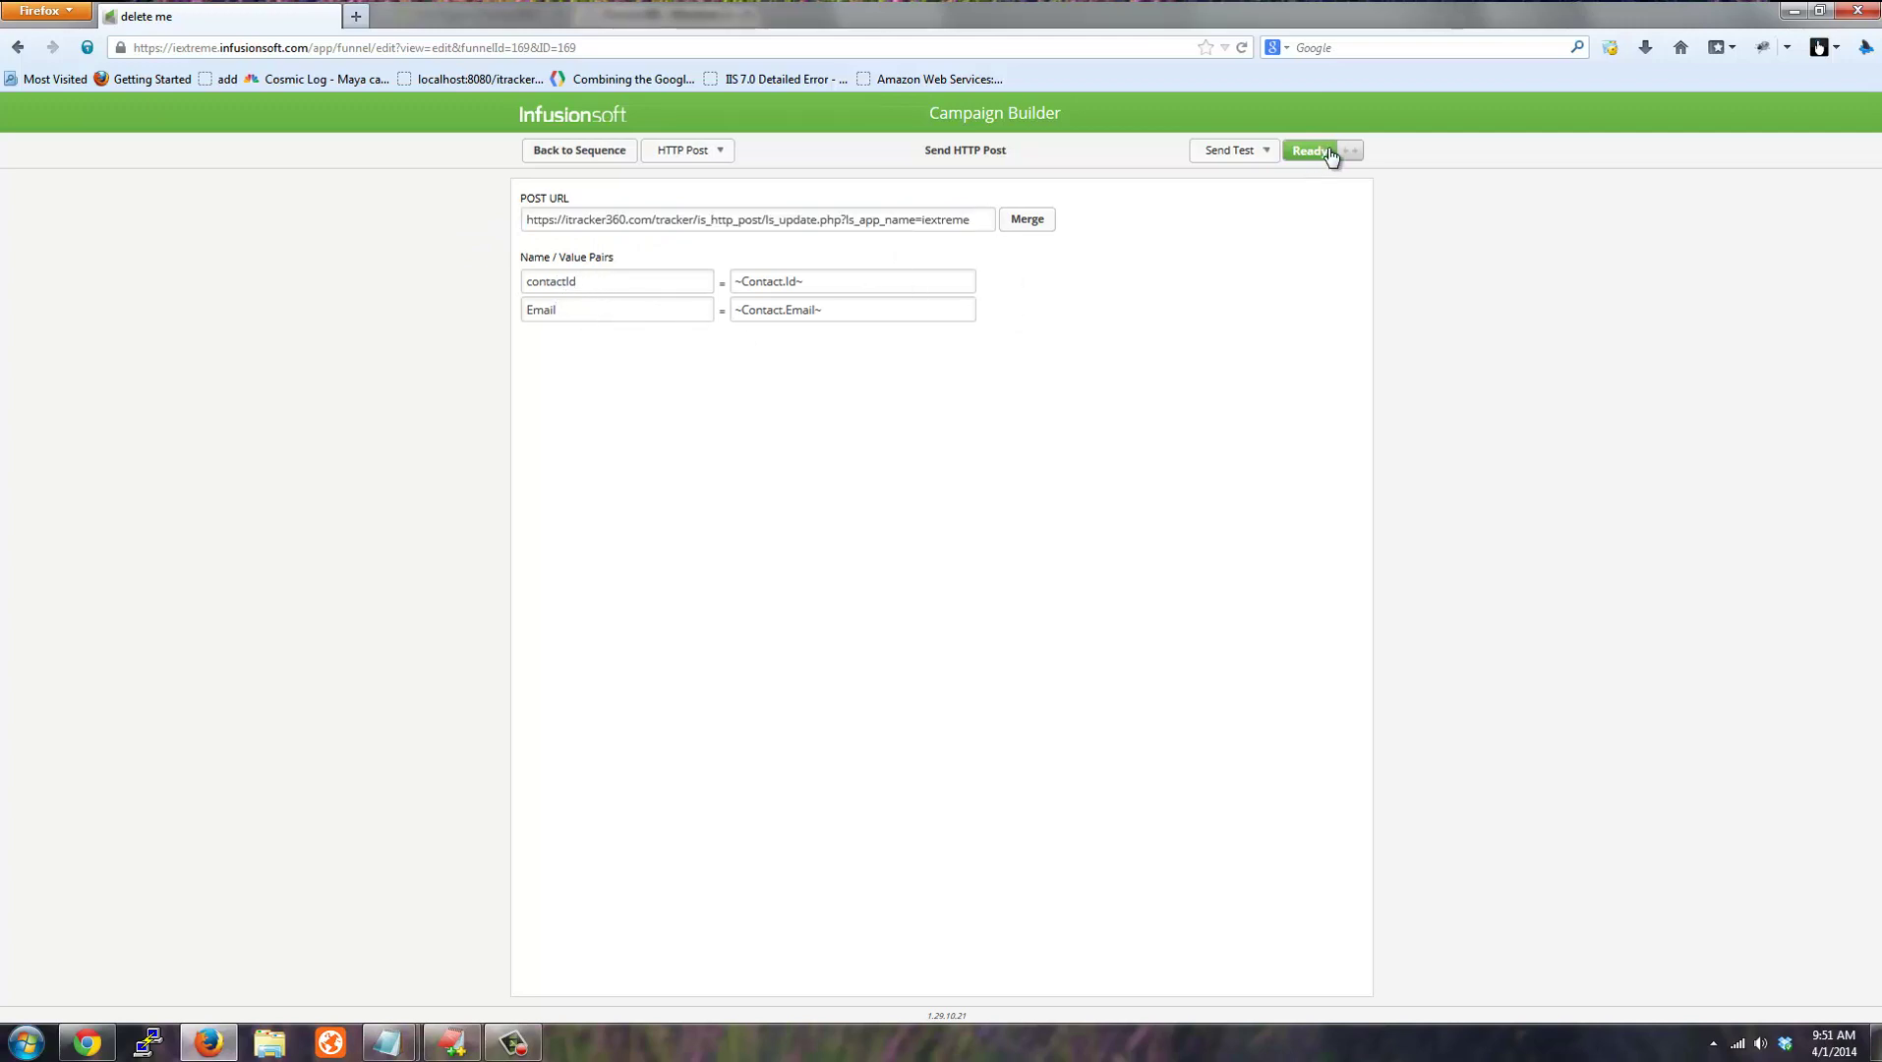
Replace the Email pair's value with the ~Contact.Email~ merge field.
{"action": "left_click_drag", "start_coordinate": [861, 319], "coordinate": [693, 324]}
{"action": "key", "text": "BackSpace"}
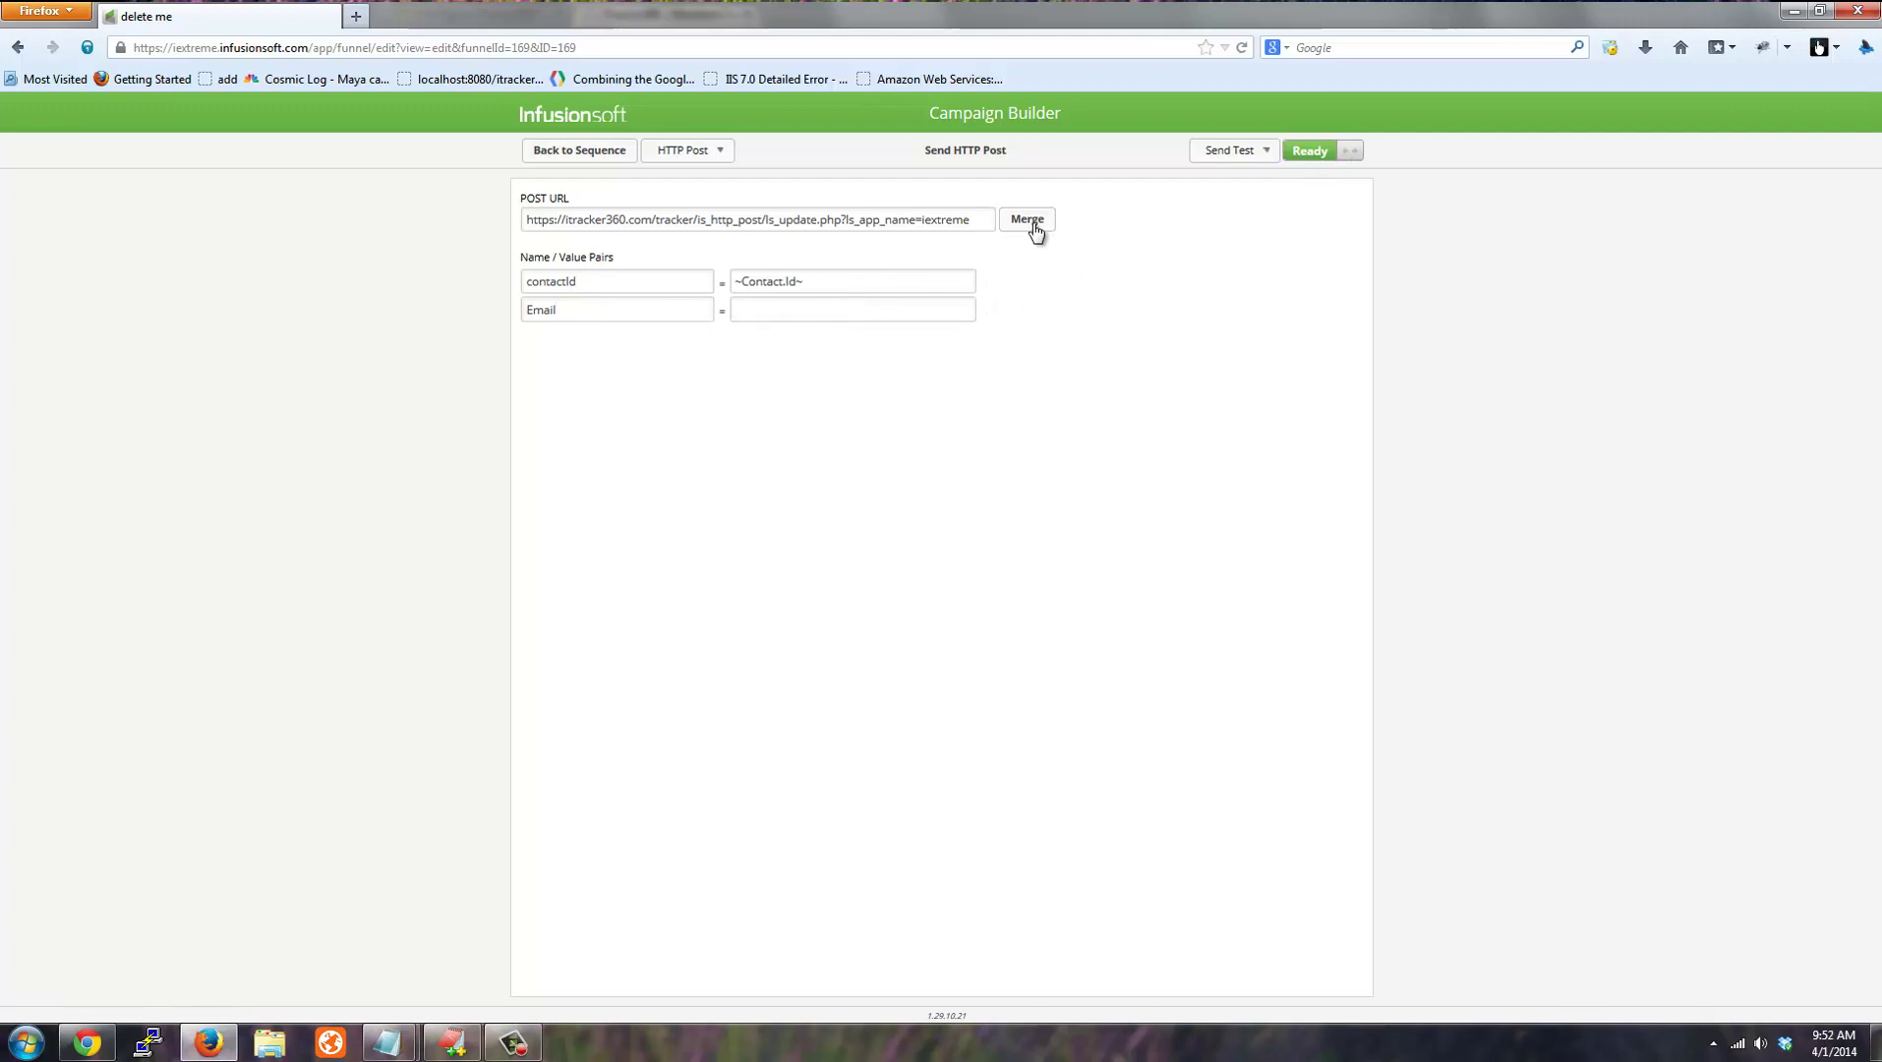
{"action": "left_click", "coordinate": [1027, 219]}
{"action": "left_click", "coordinate": [1723, 232]}
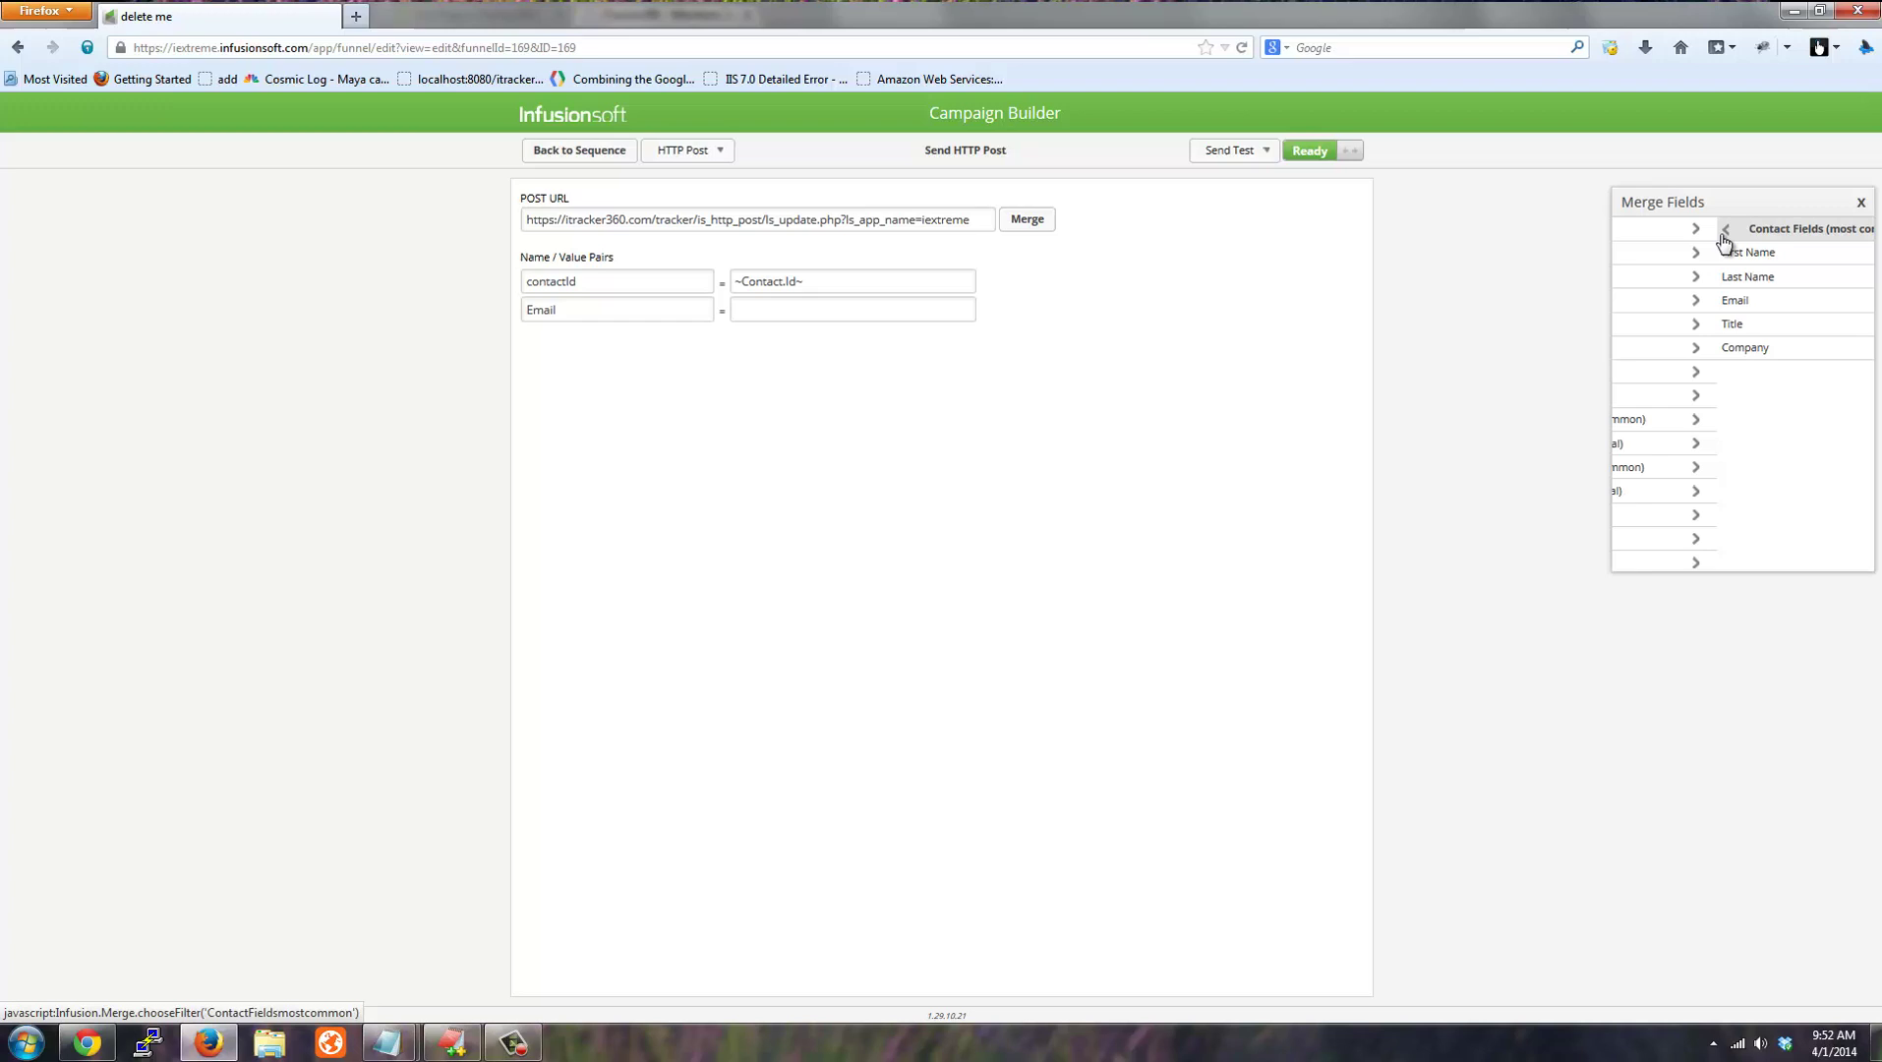
{"action": "left_click", "coordinate": [1658, 310]}
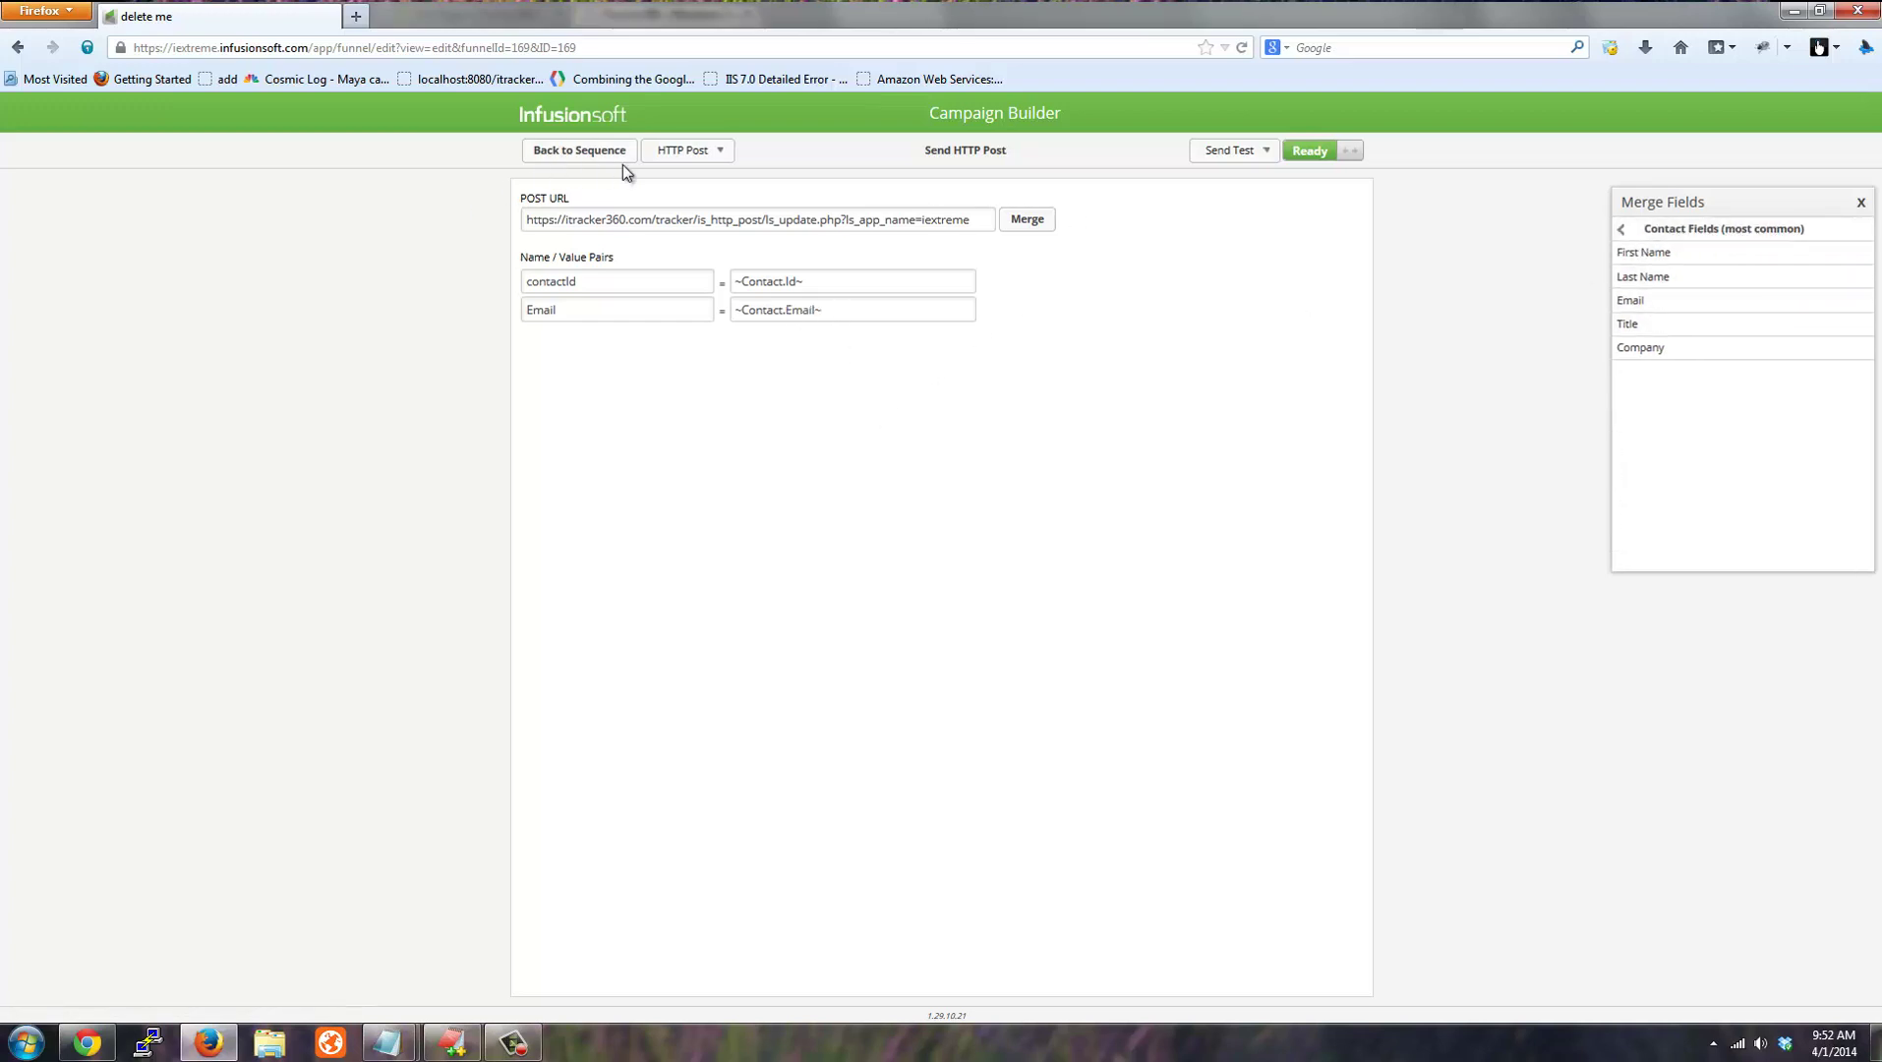
Send a test post to a chosen contact and confirm it was sent.
{"action": "left_click", "coordinate": [1237, 153]}
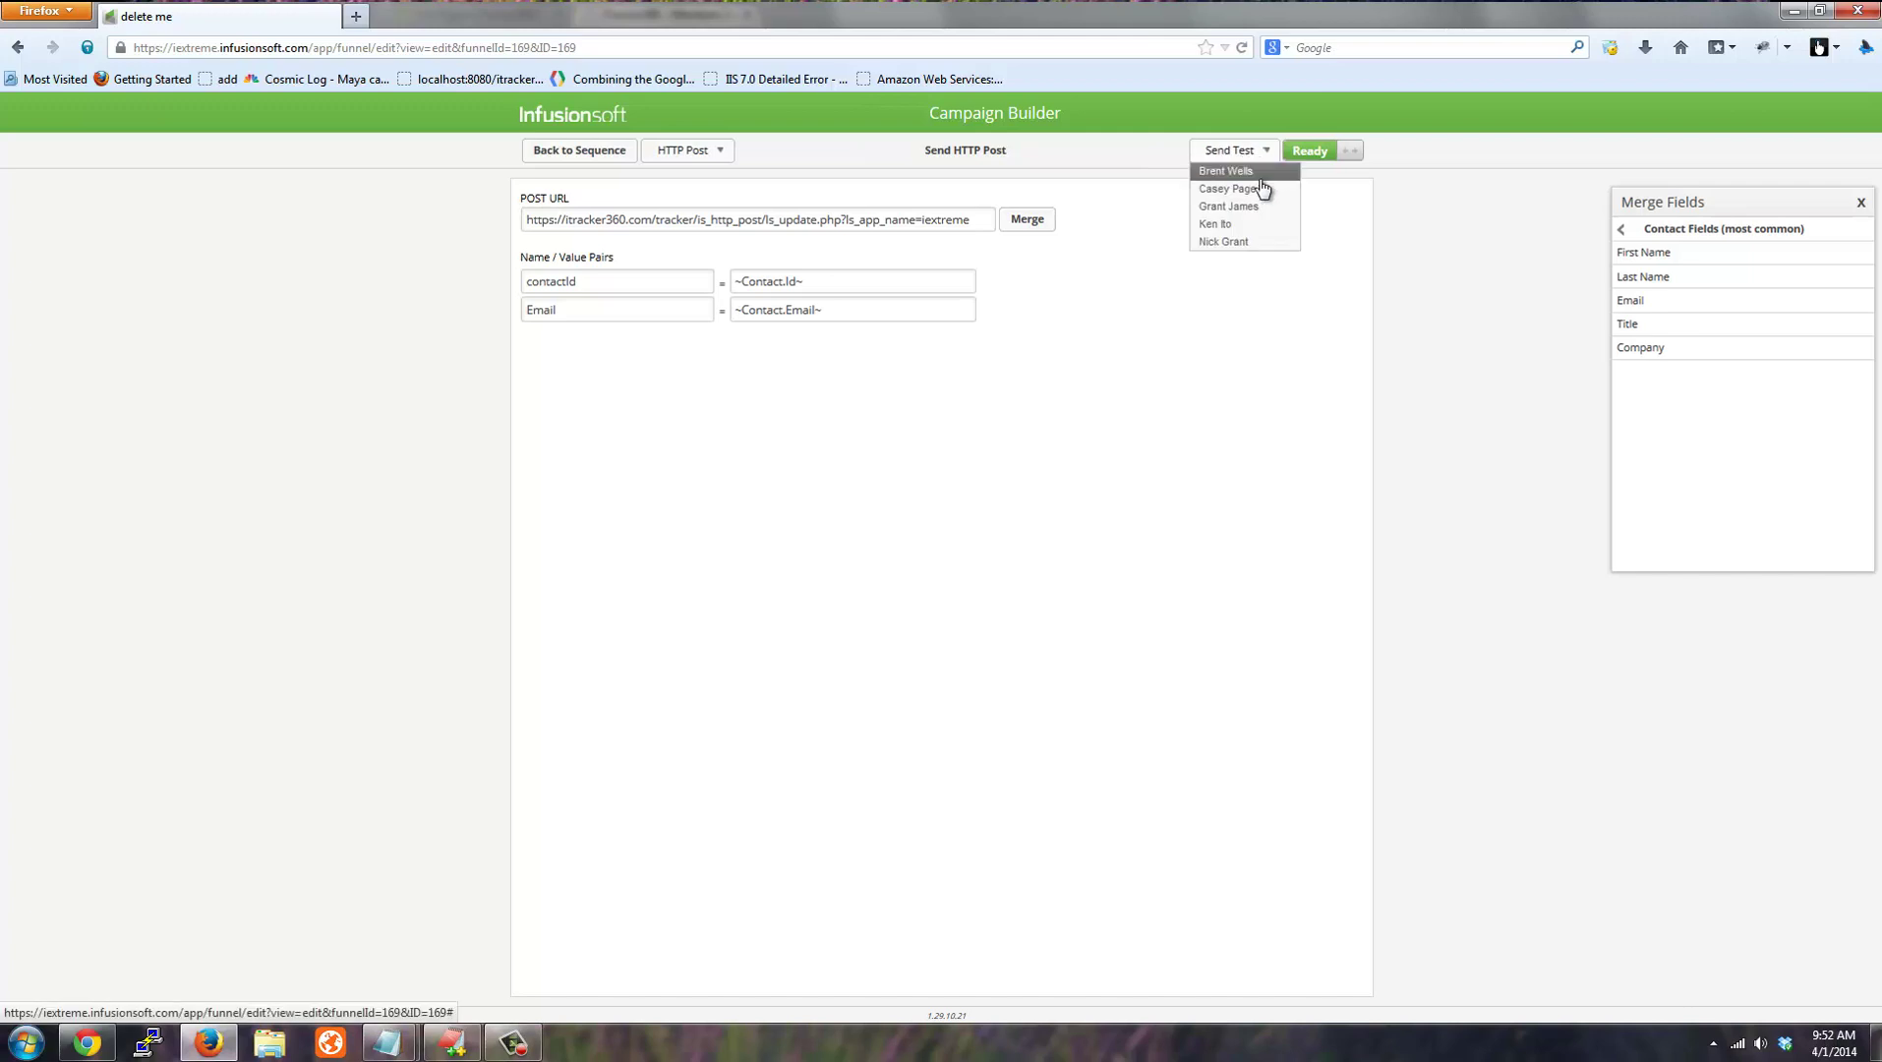
{"action": "left_click", "coordinate": [1247, 190]}
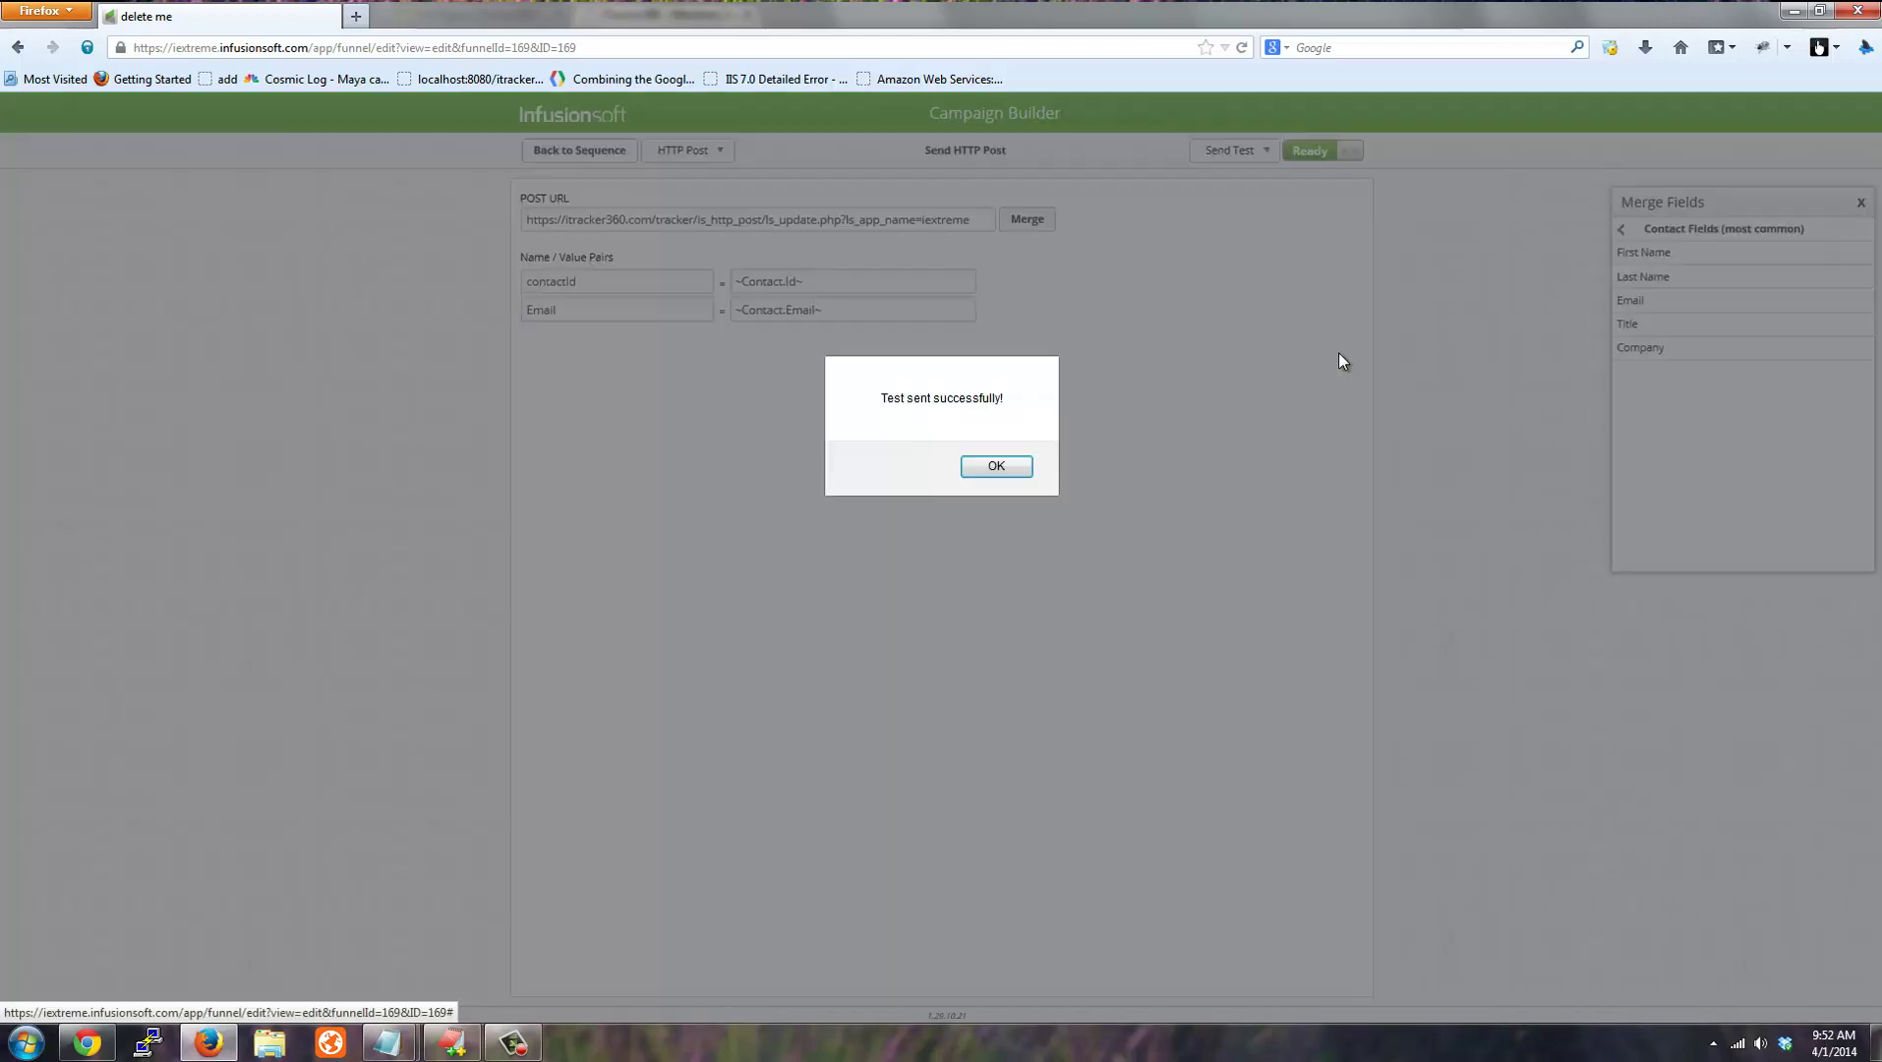
{"action": "left_click", "coordinate": [996, 466]}
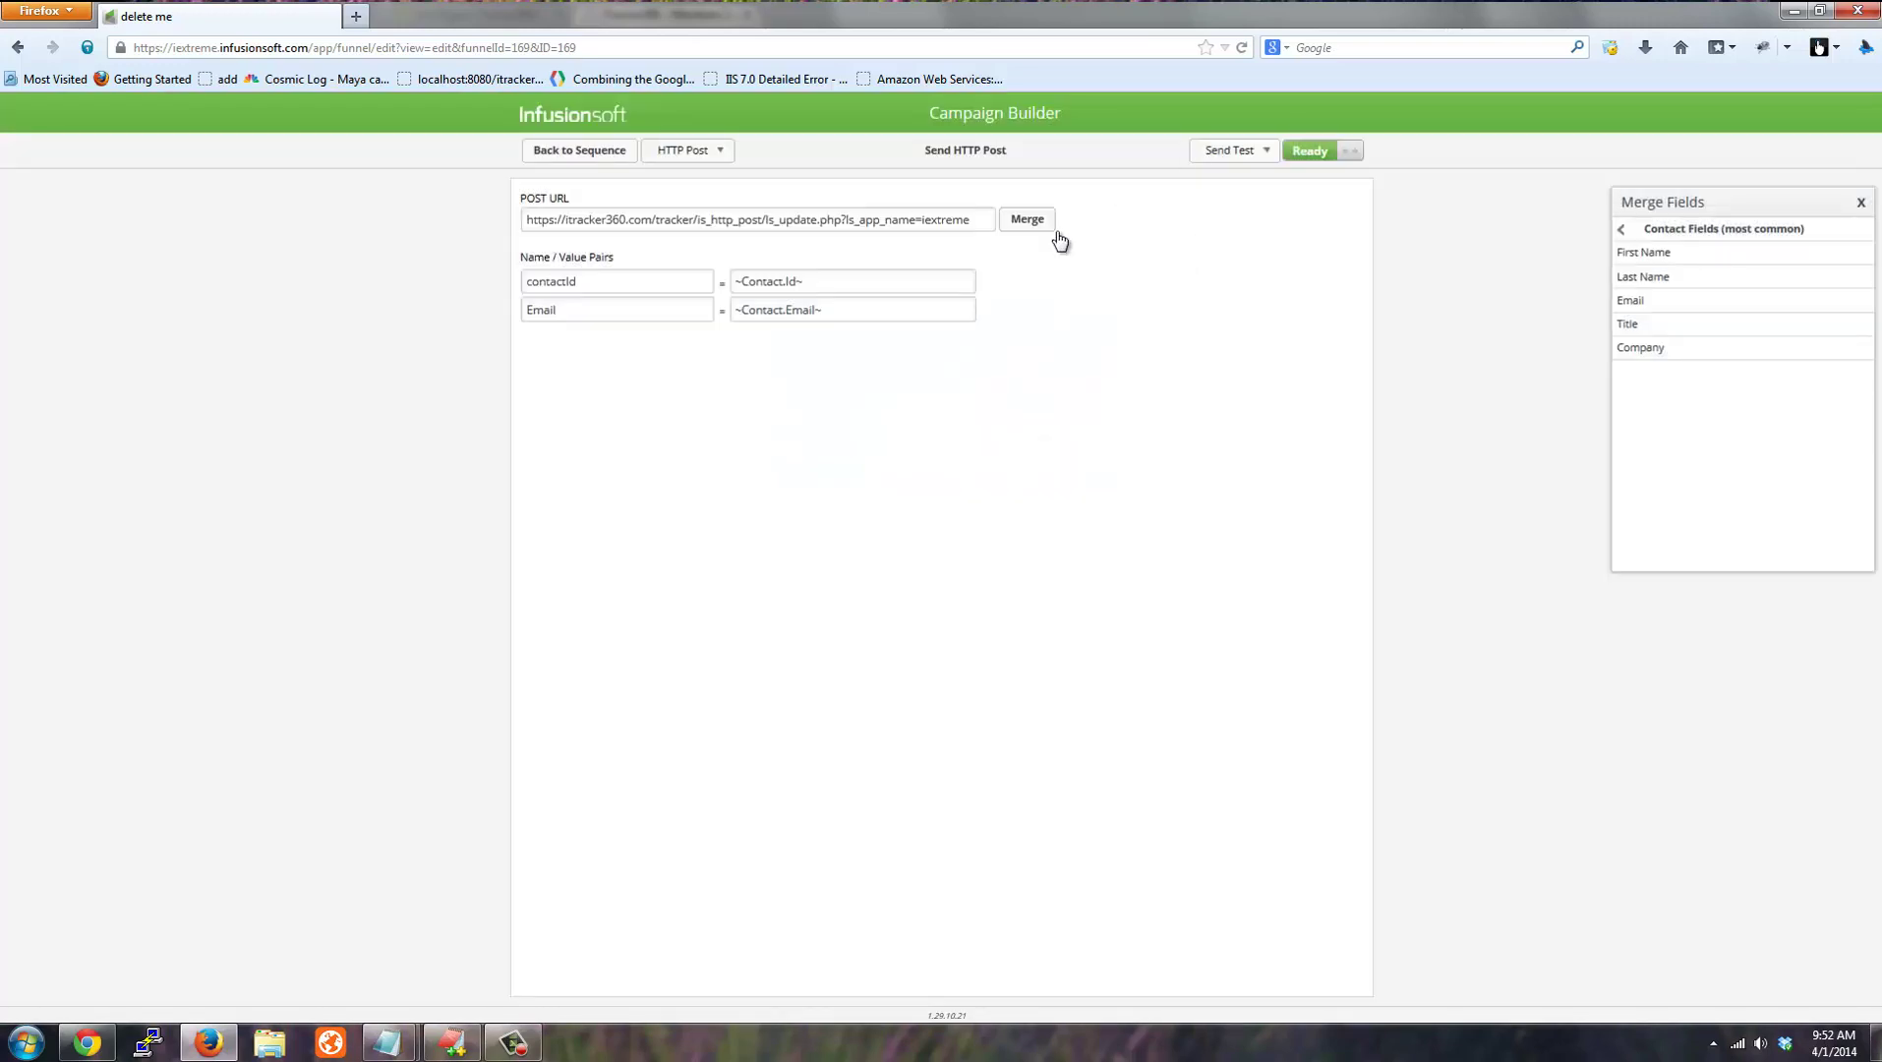
Return to the campaign canvas and publish the delete me campaign's pending changes.
{"action": "left_click", "coordinate": [577, 157]}
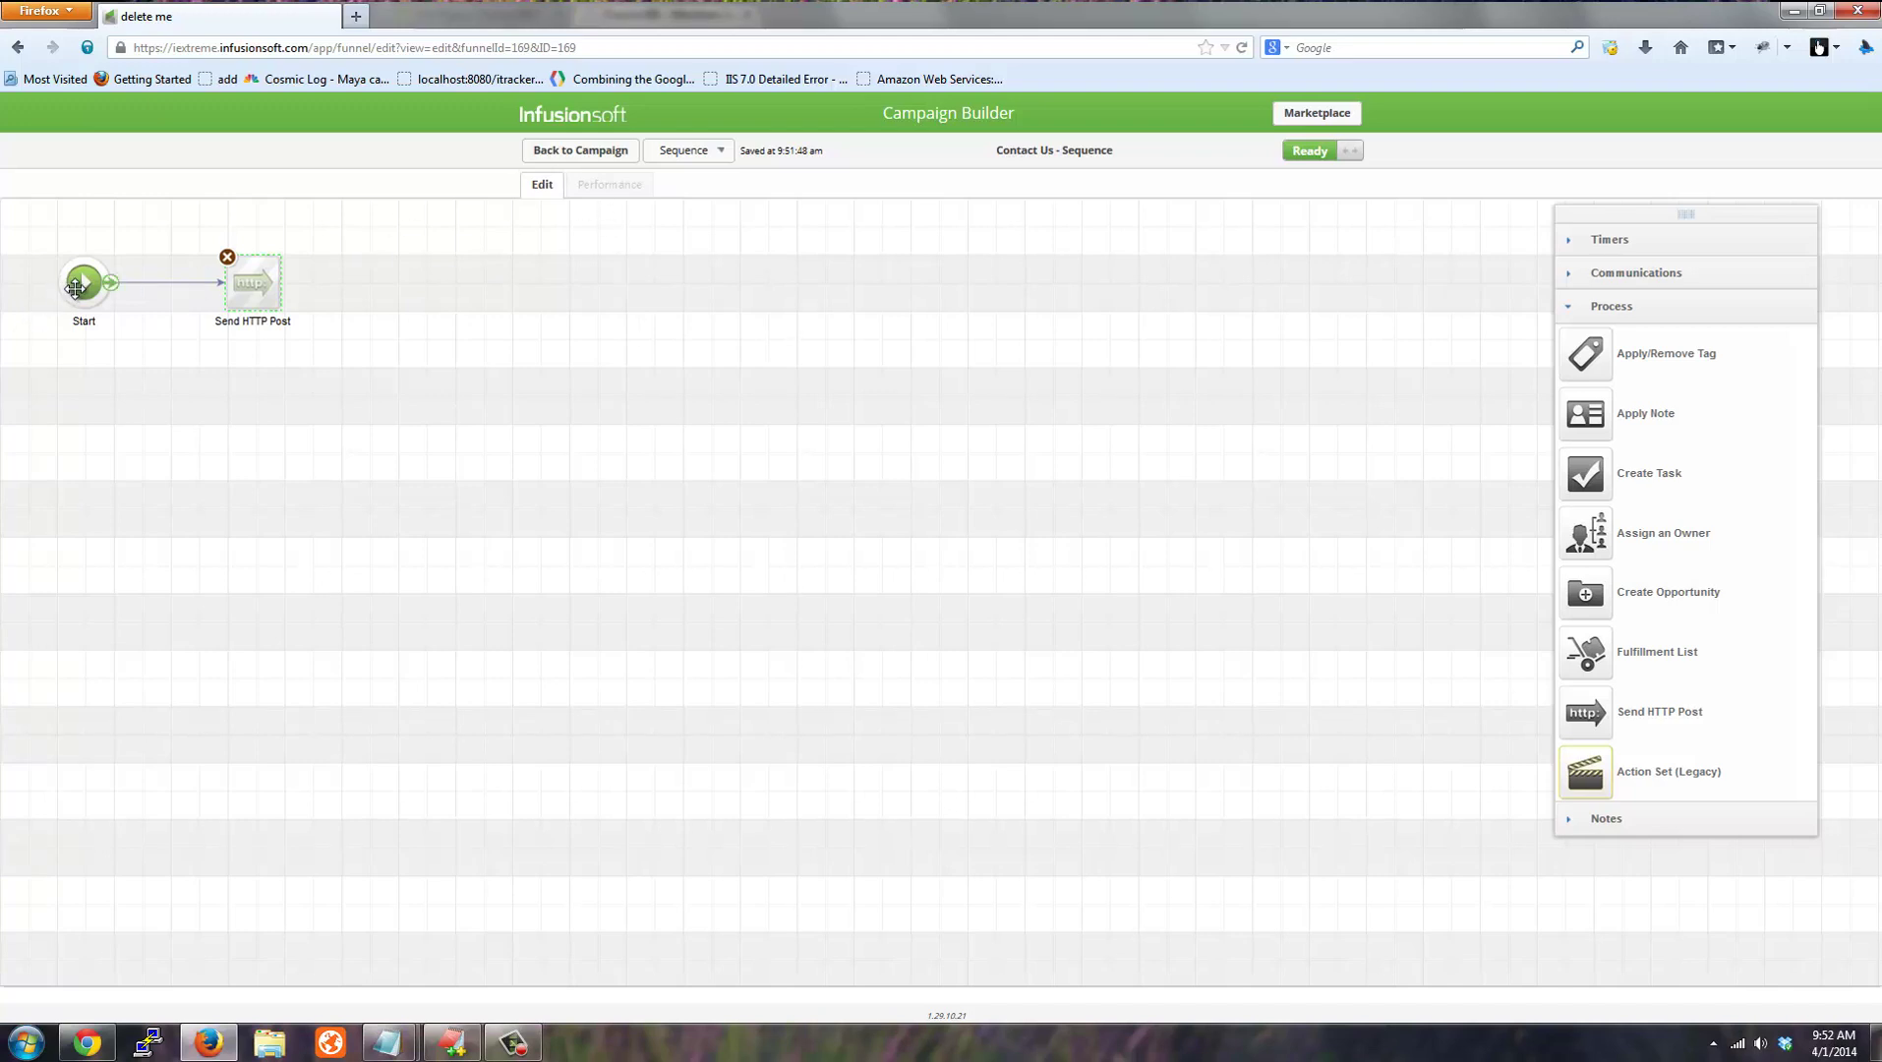
{"action": "left_click", "coordinate": [567, 154]}
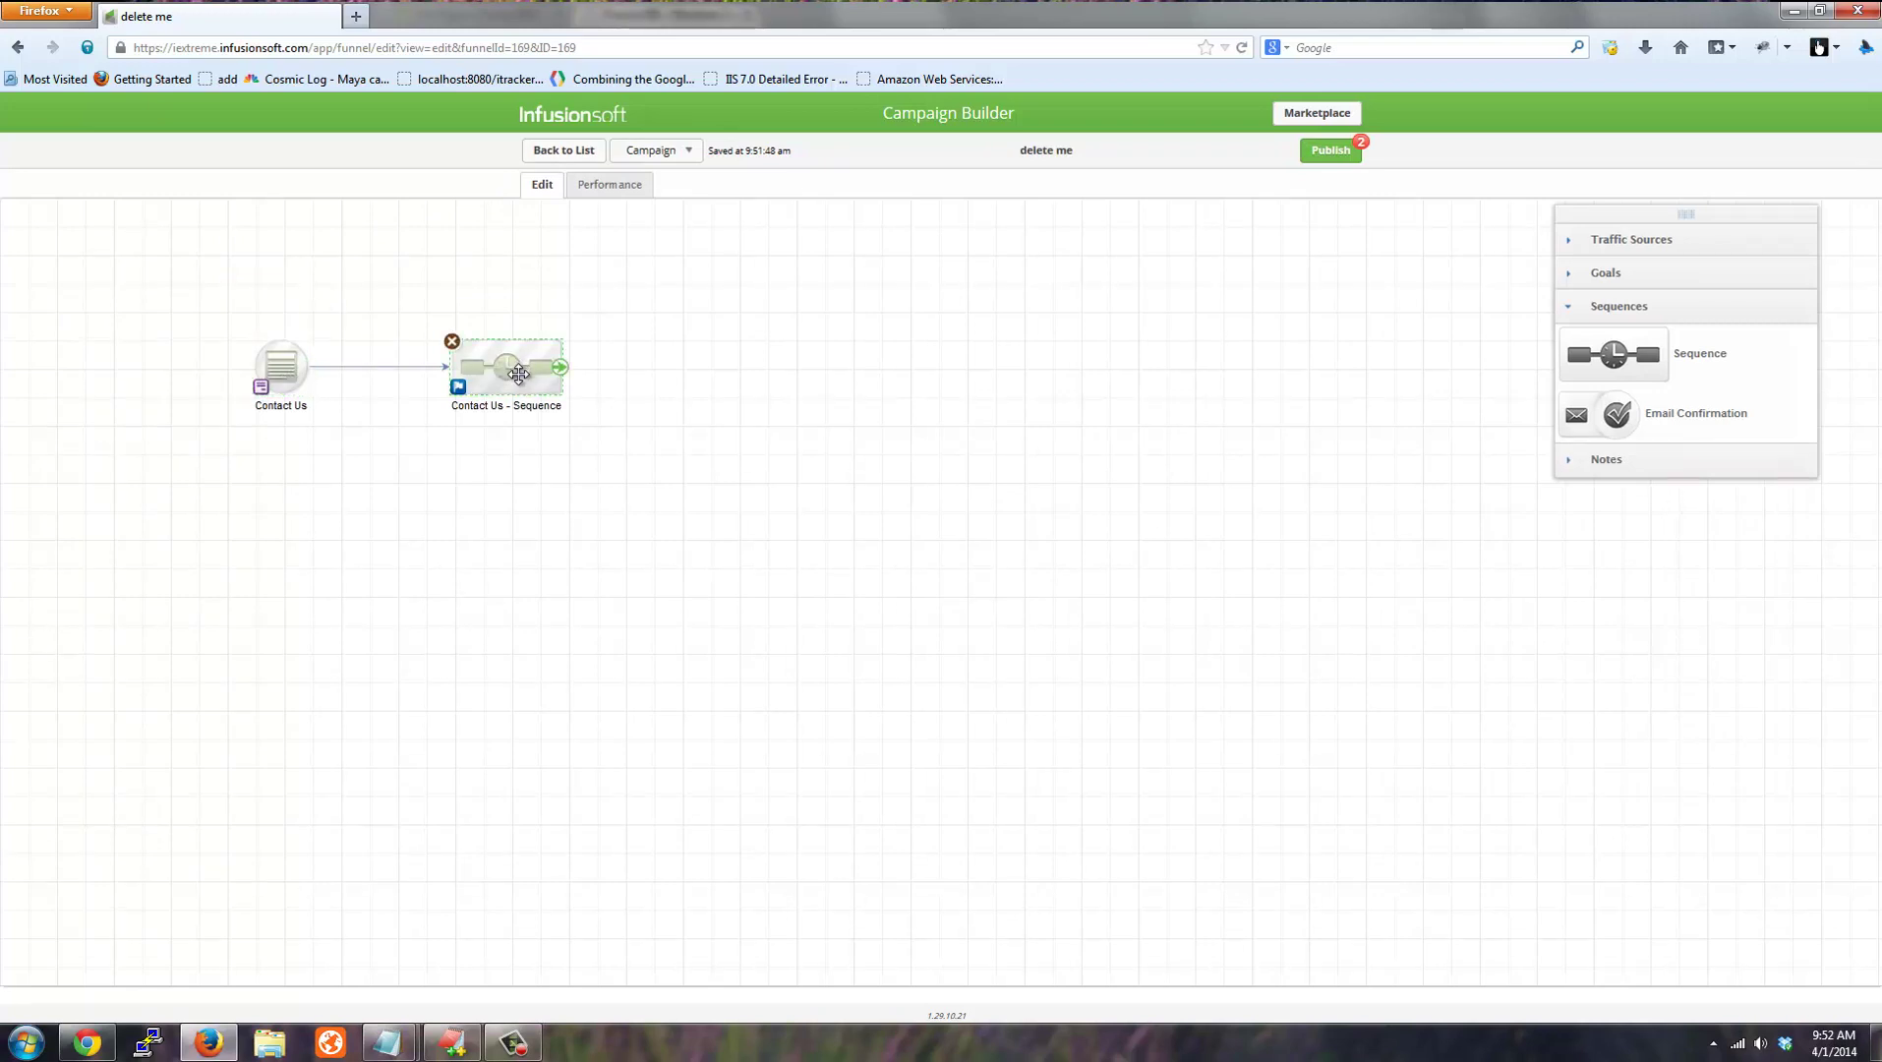
{"action": "left_click", "coordinate": [1329, 150]}
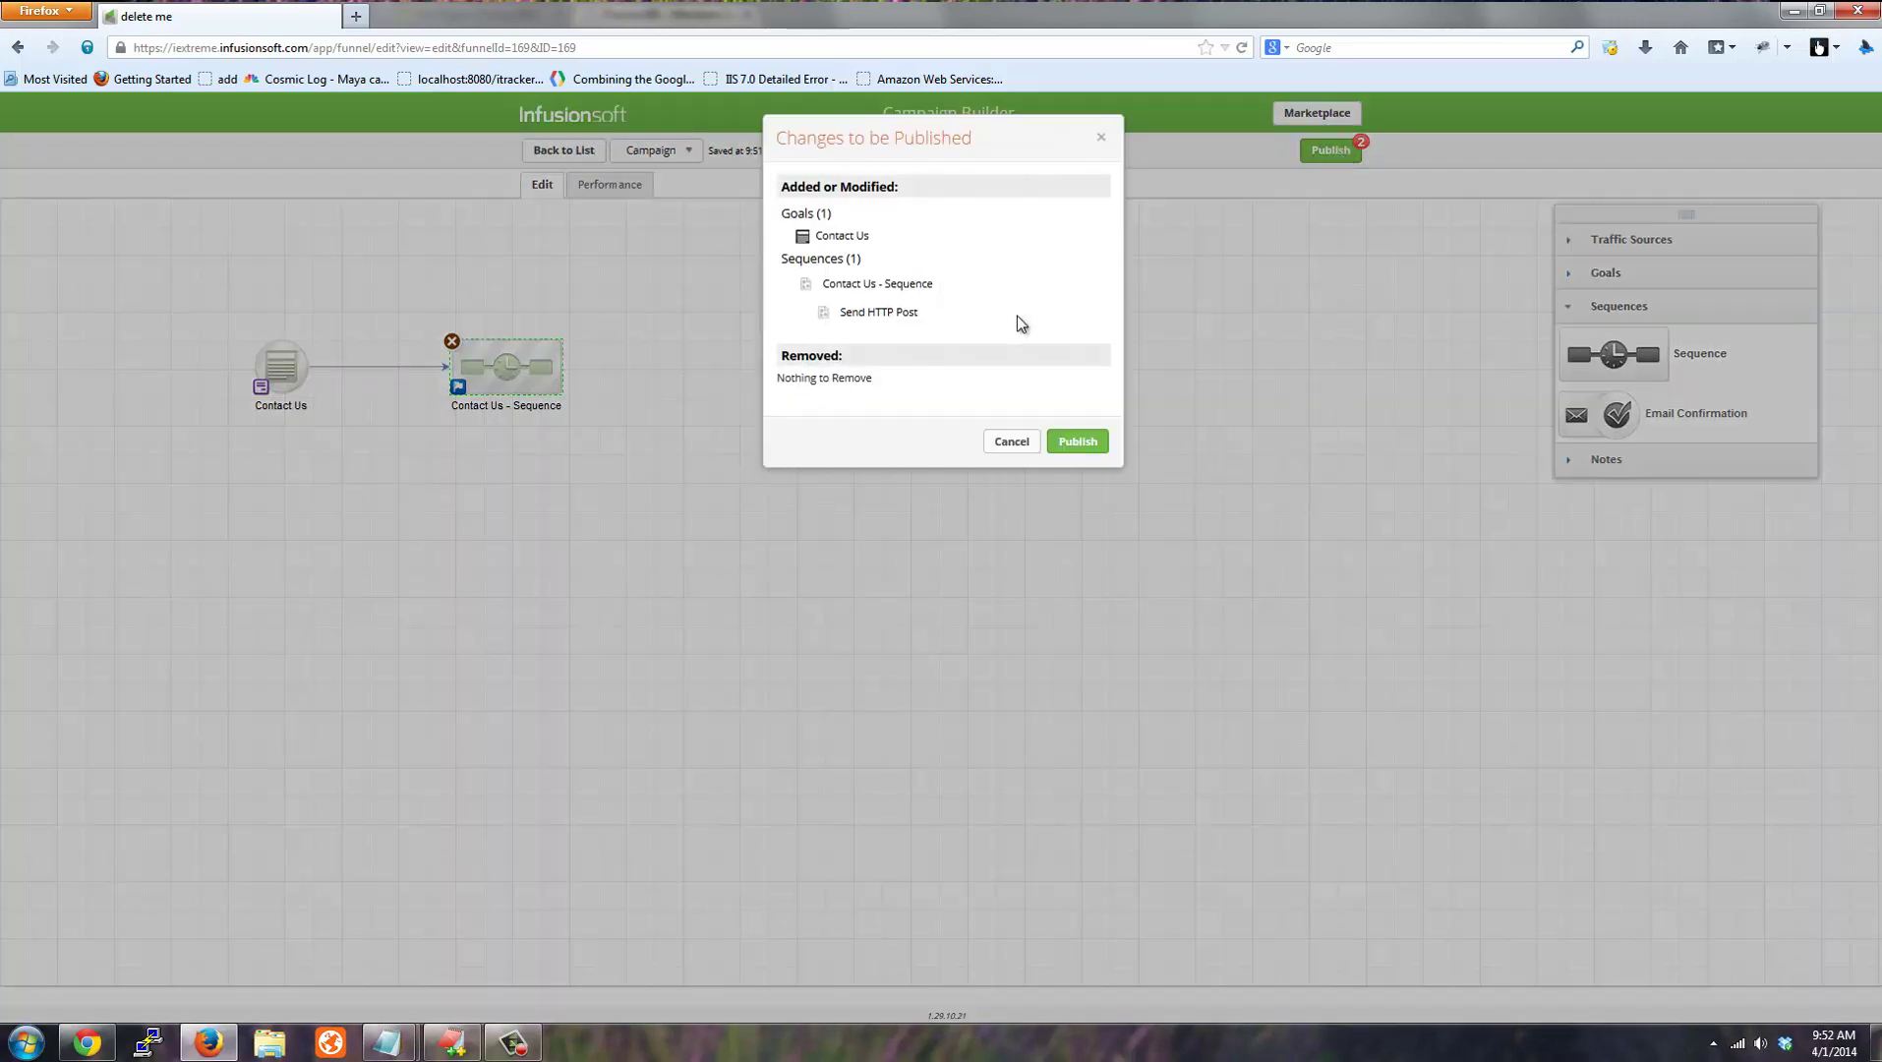
{"action": "left_click", "coordinate": [1077, 430]}
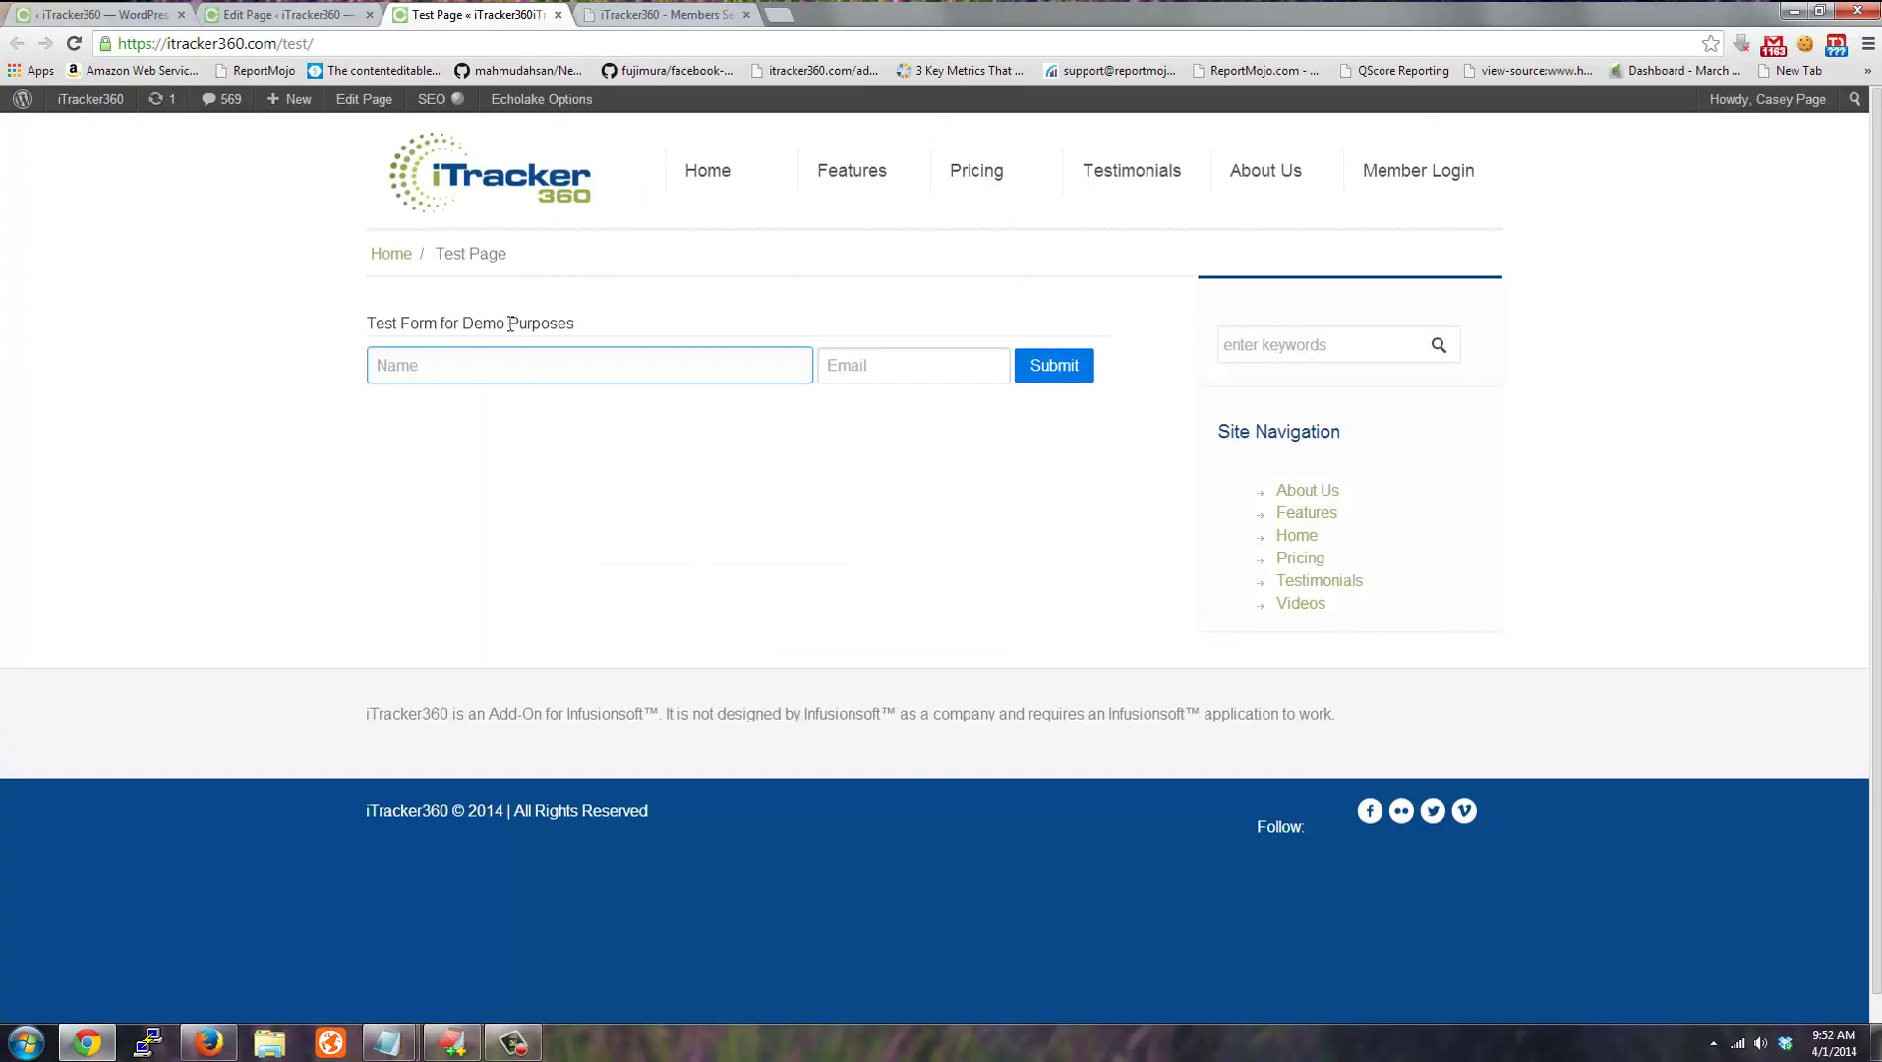
{"action": "left_click", "coordinate": [294, 15]}
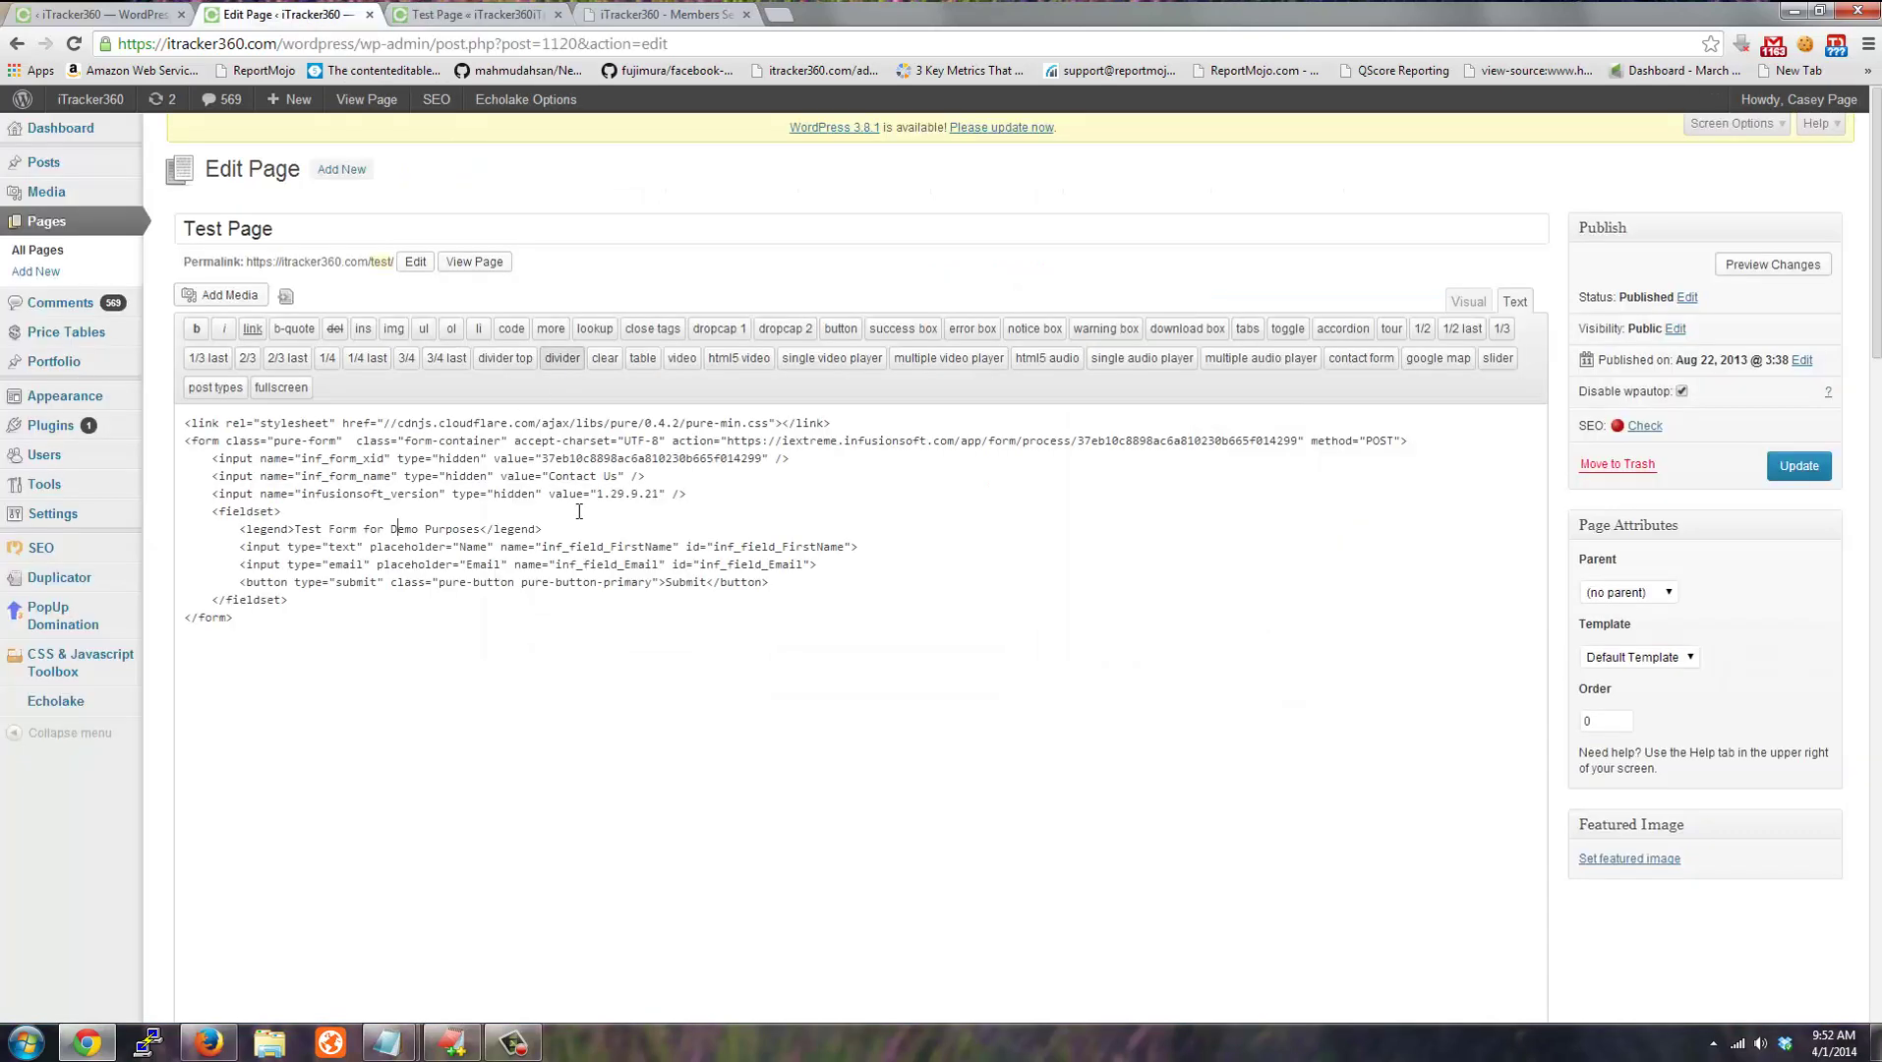
{"action": "key", "text": "ctrl+a"}
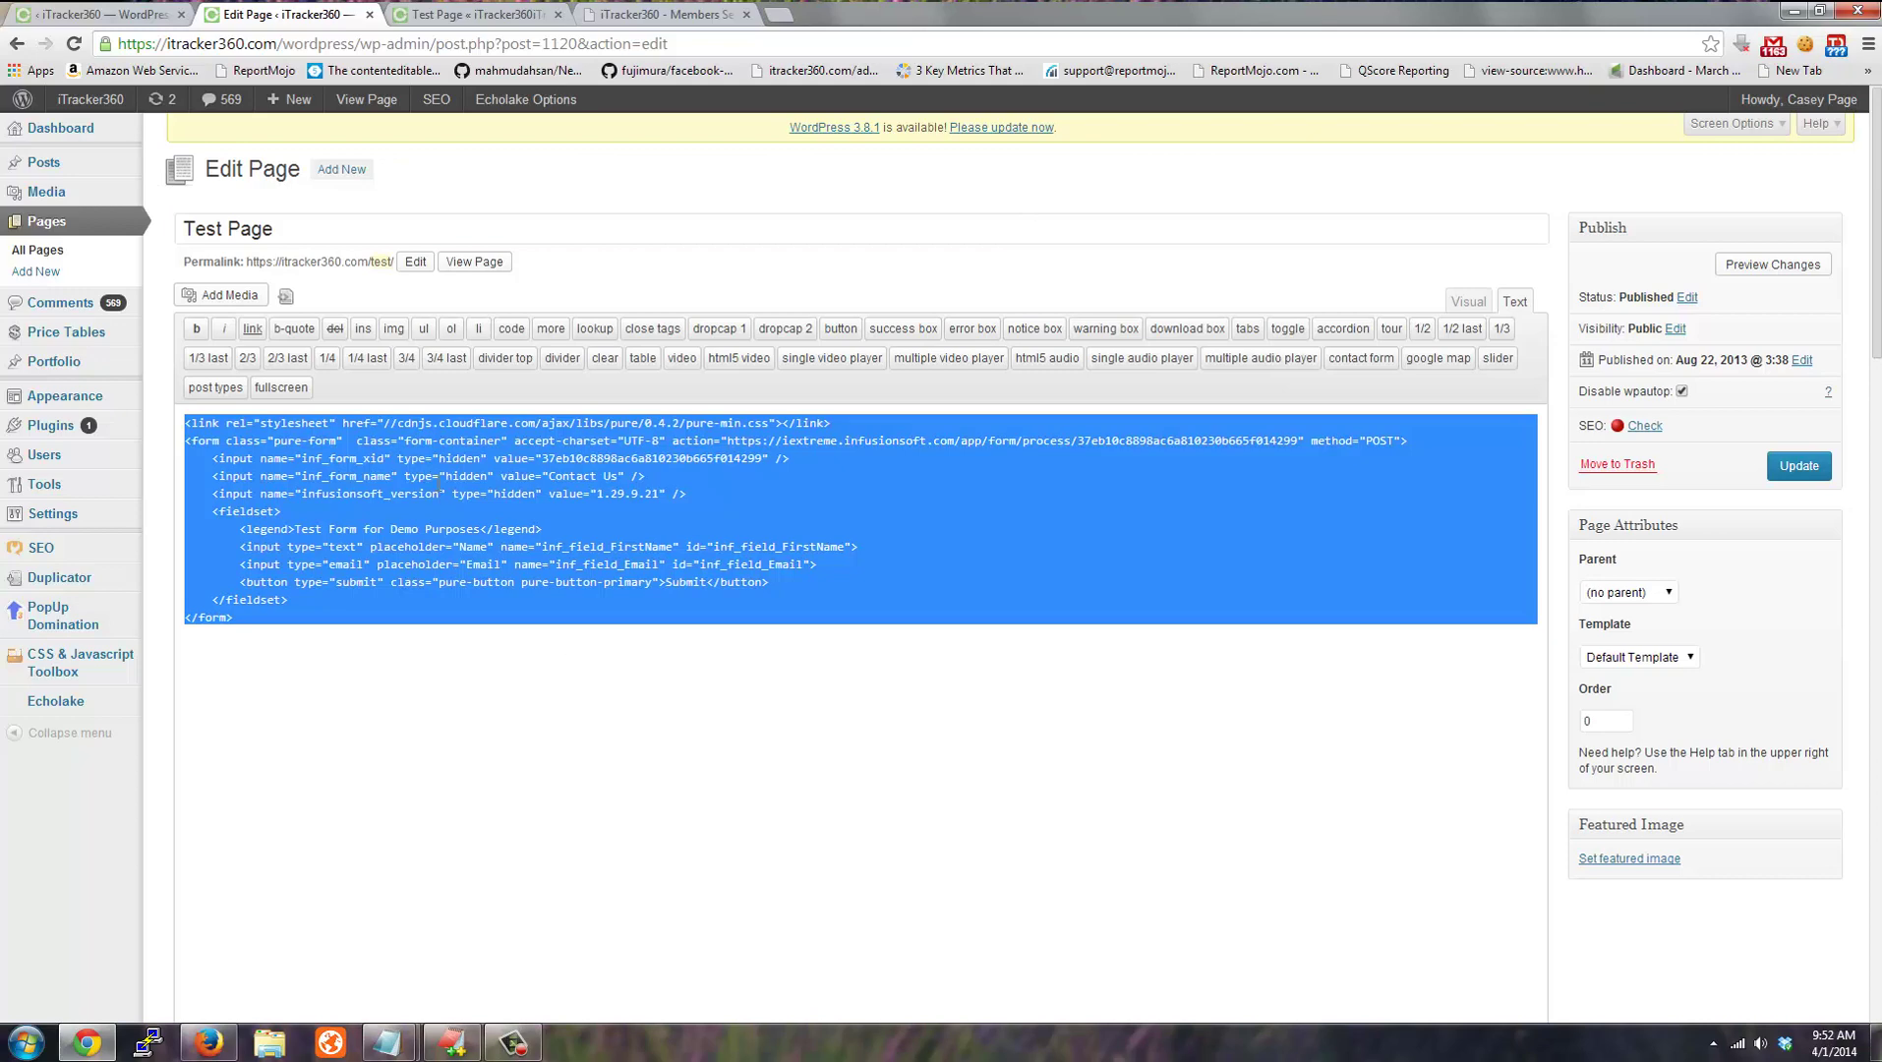
{"action": "left_click", "coordinate": [441, 492]}
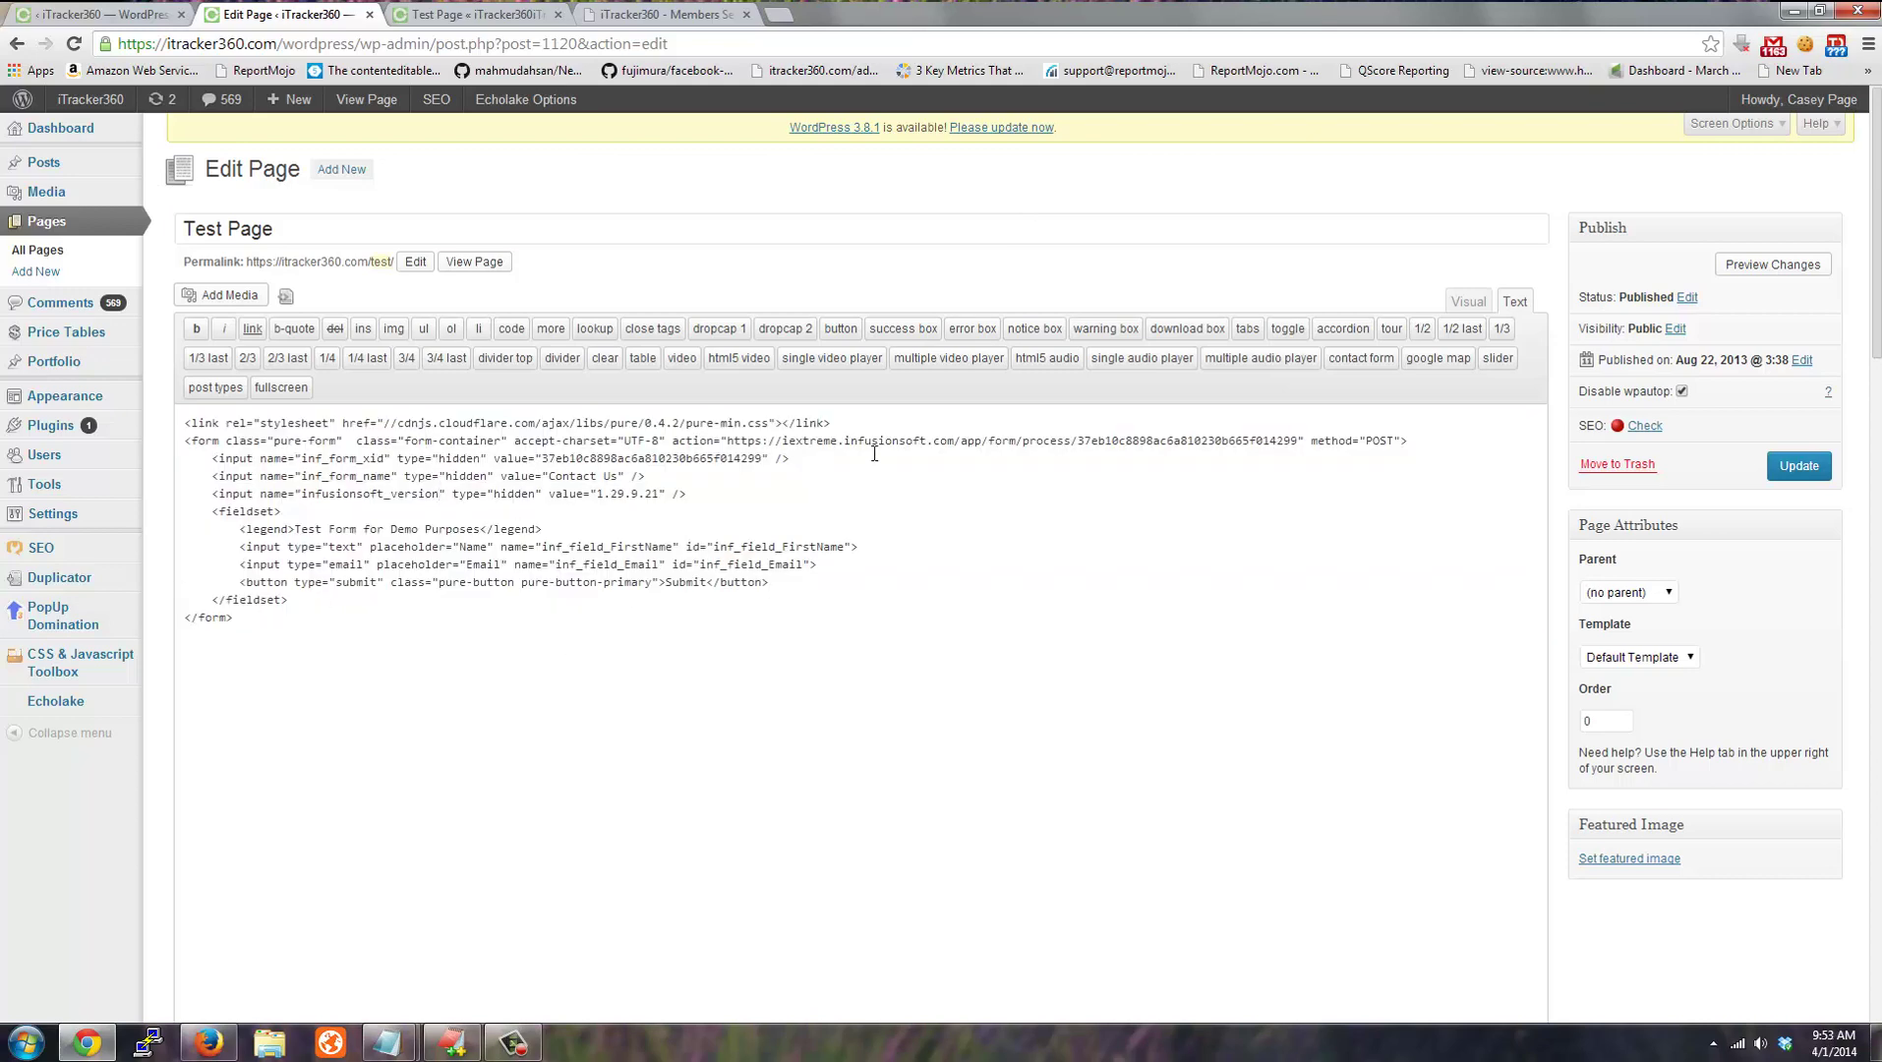
{"action": "left_click", "coordinate": [901, 427], "text": "shift"}
{"action": "left_click", "coordinate": [1185, 441], "text": "shift"}
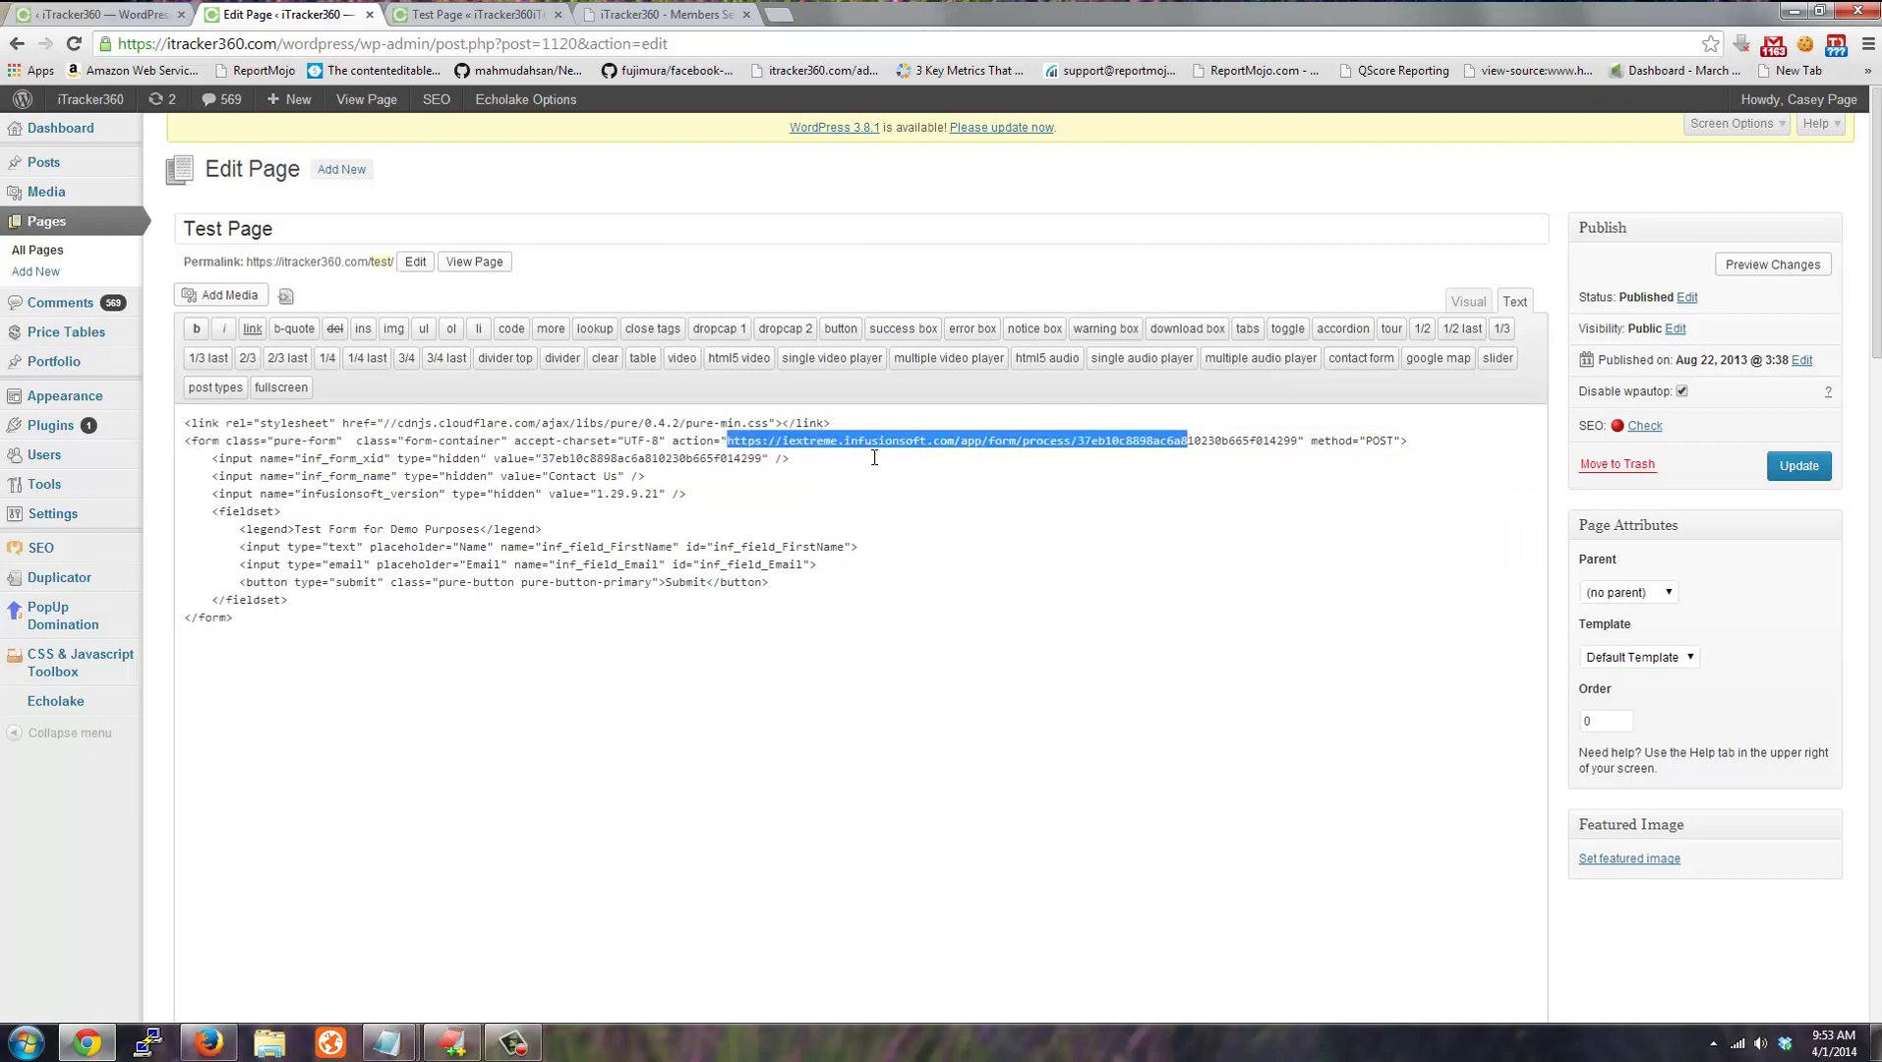
{"action": "left_click", "coordinate": [406, 577]}
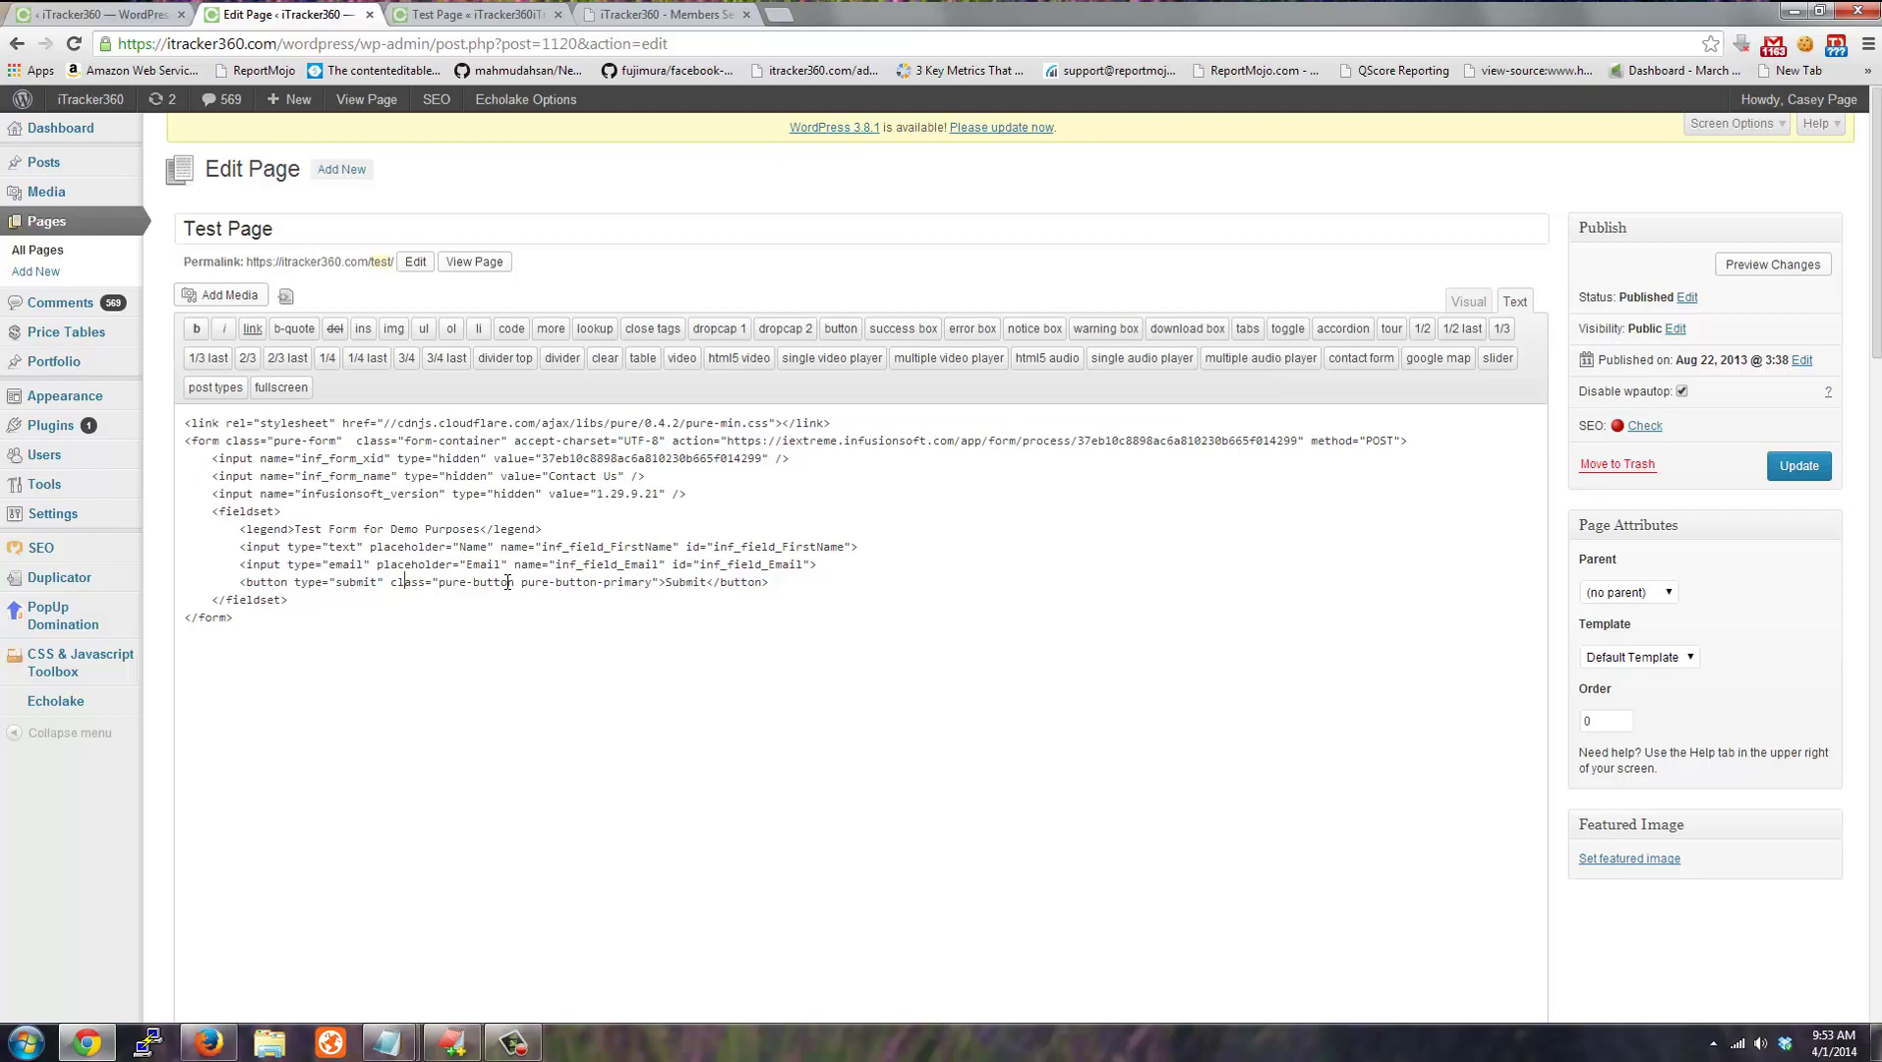
{"action": "left_click", "coordinate": [480, 16]}
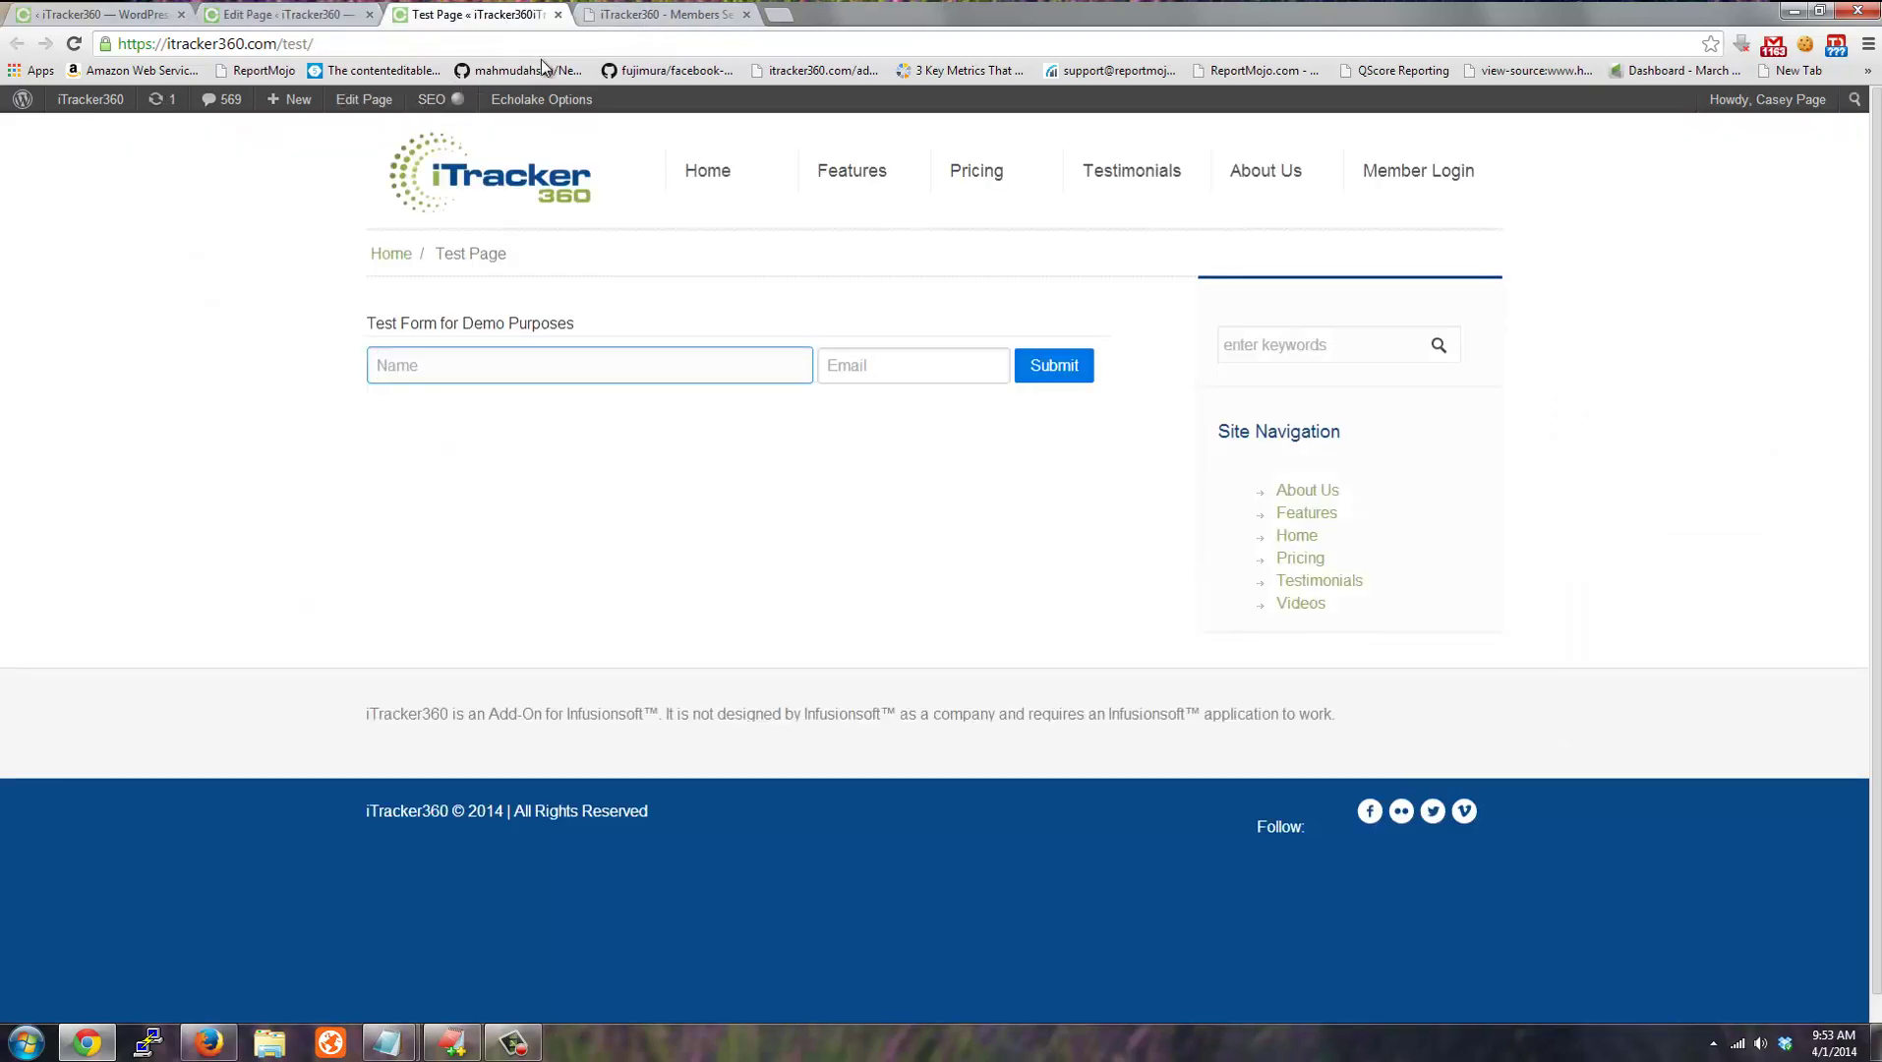
Delete all iTracker360 site cookies with EditThisCookie and reload the test page logged out.
{"action": "left_click", "coordinate": [311, 50]}
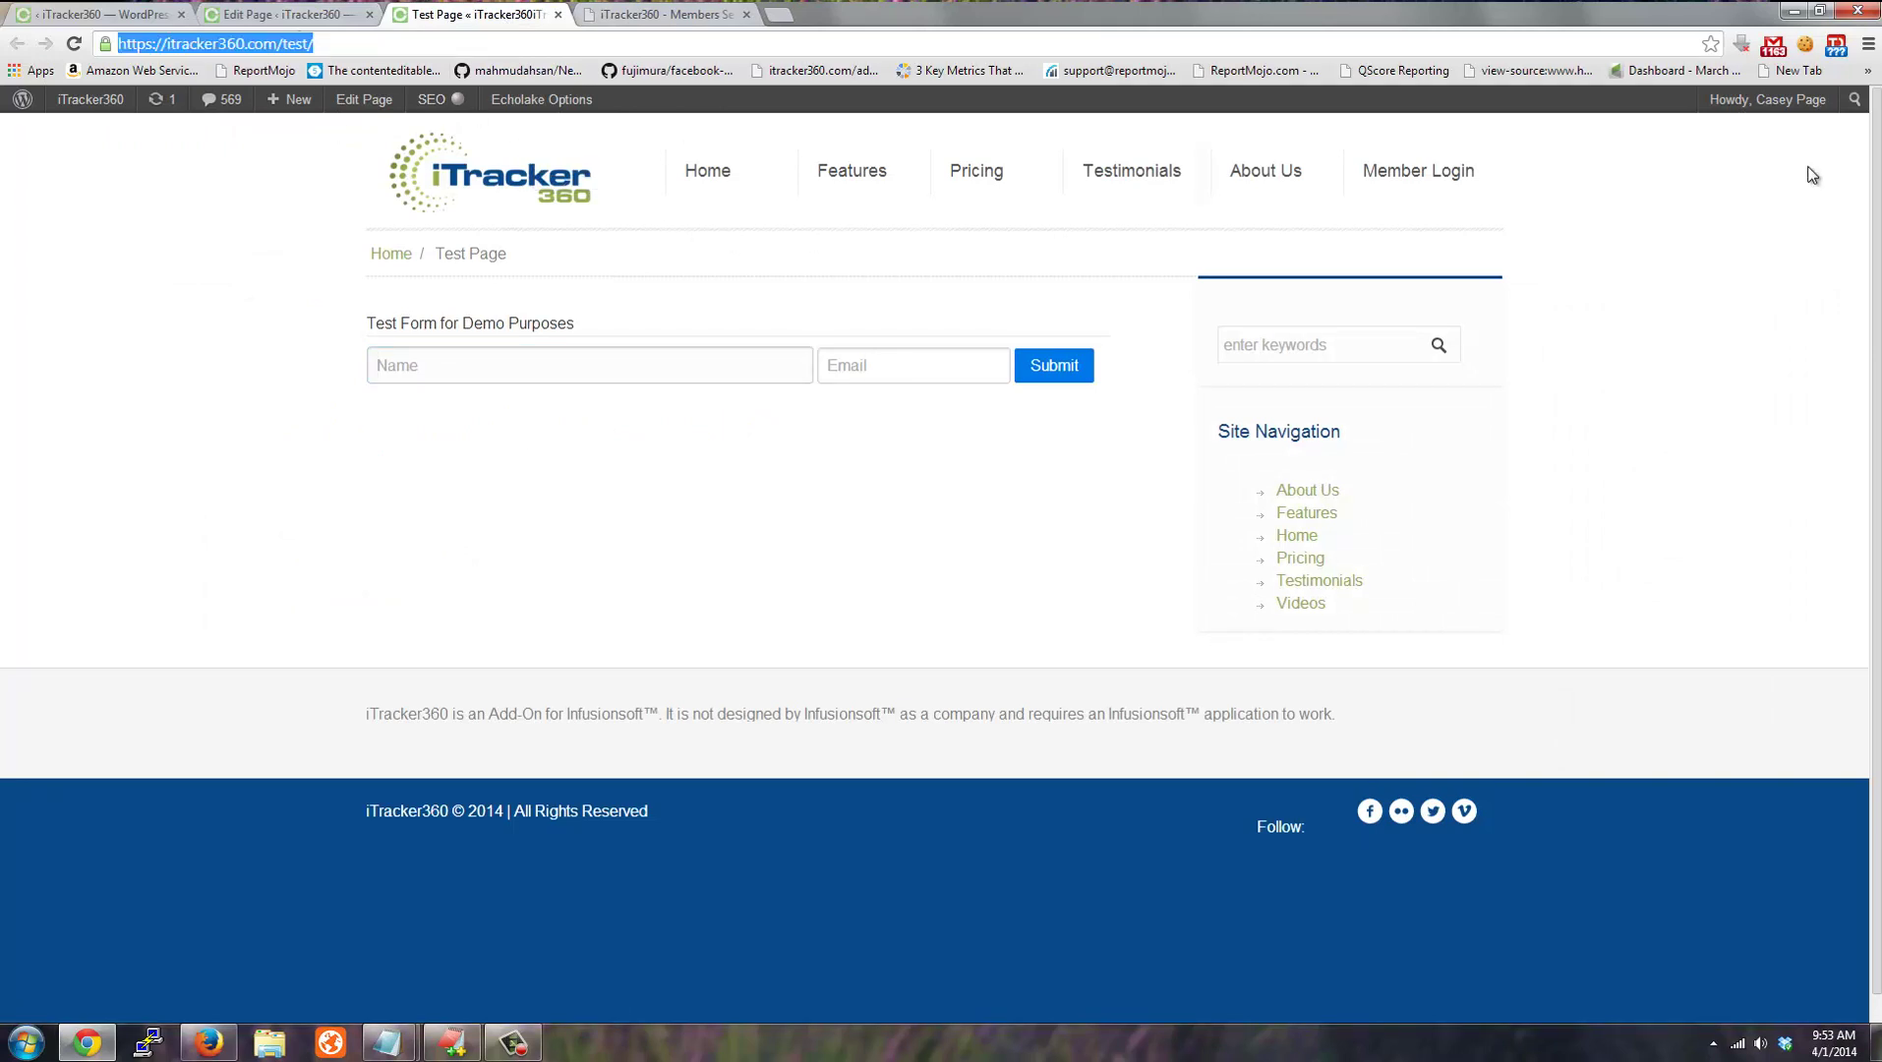
{"action": "left_click", "coordinate": [1805, 44]}
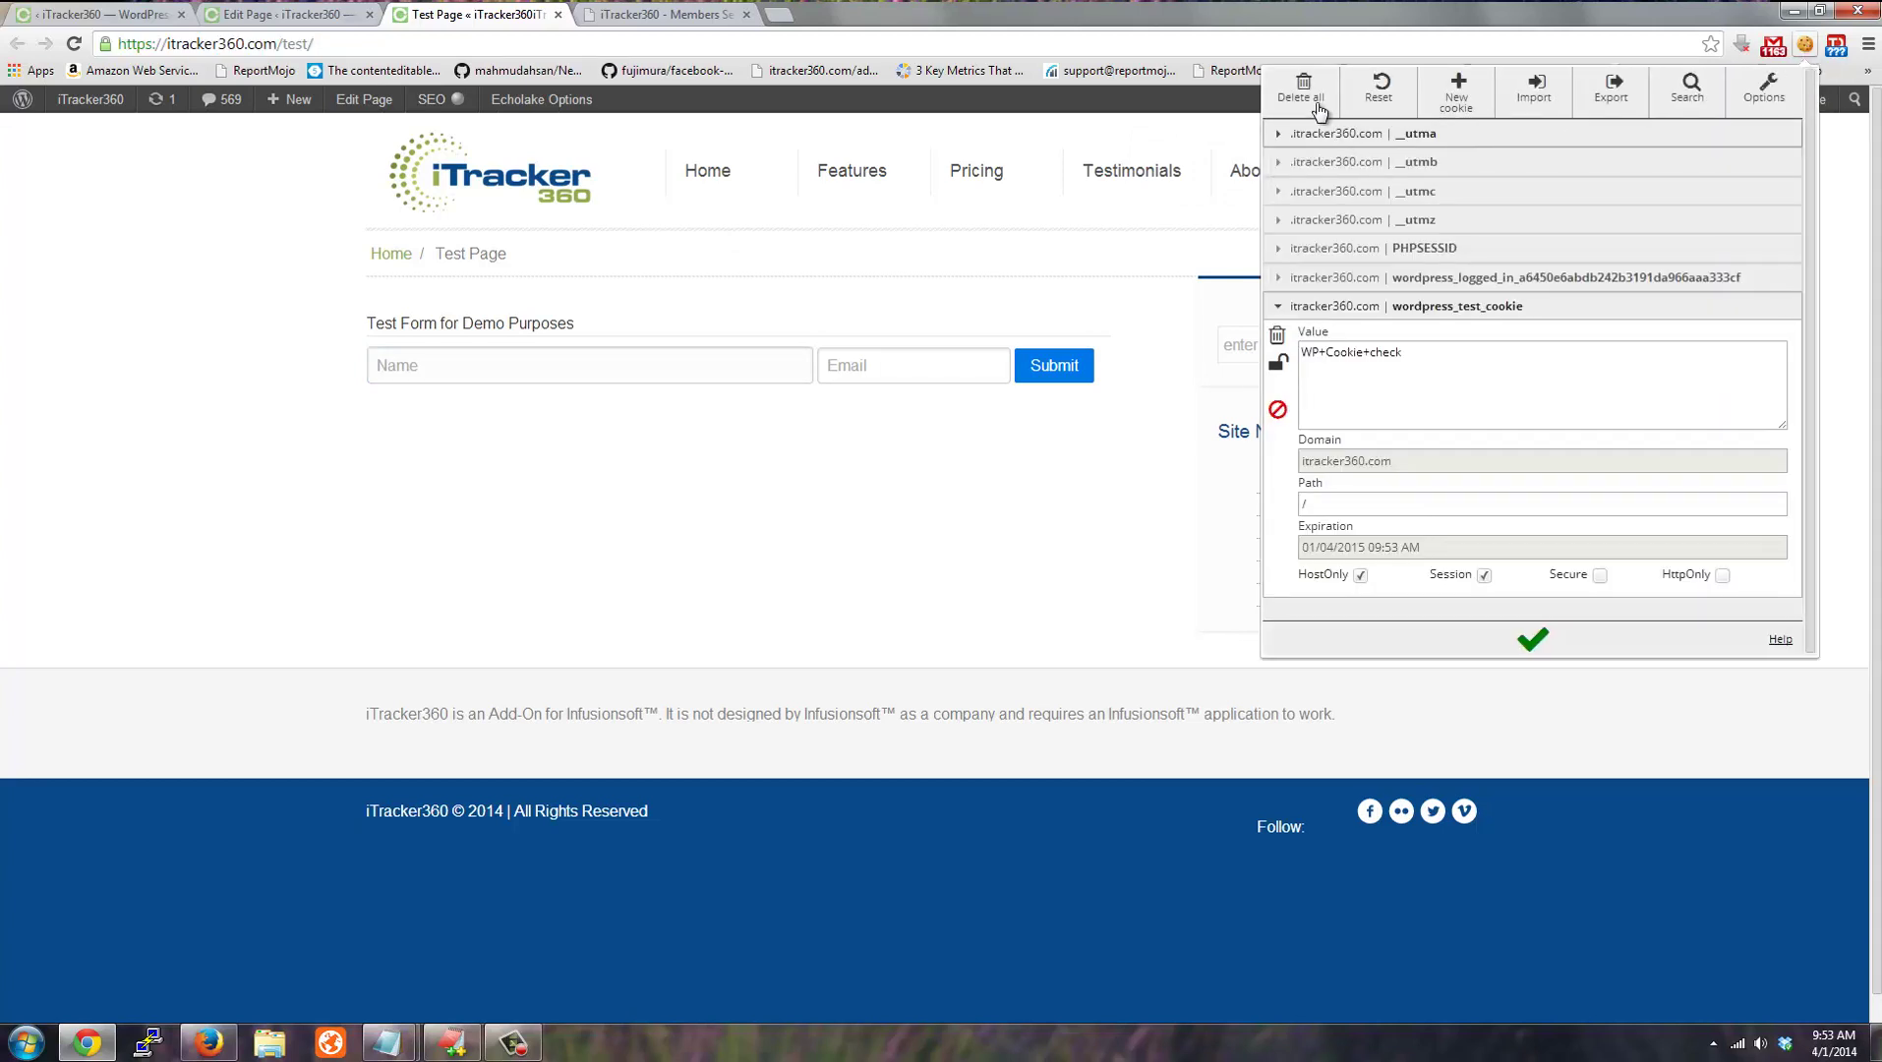
{"action": "left_click", "coordinate": [1318, 103]}
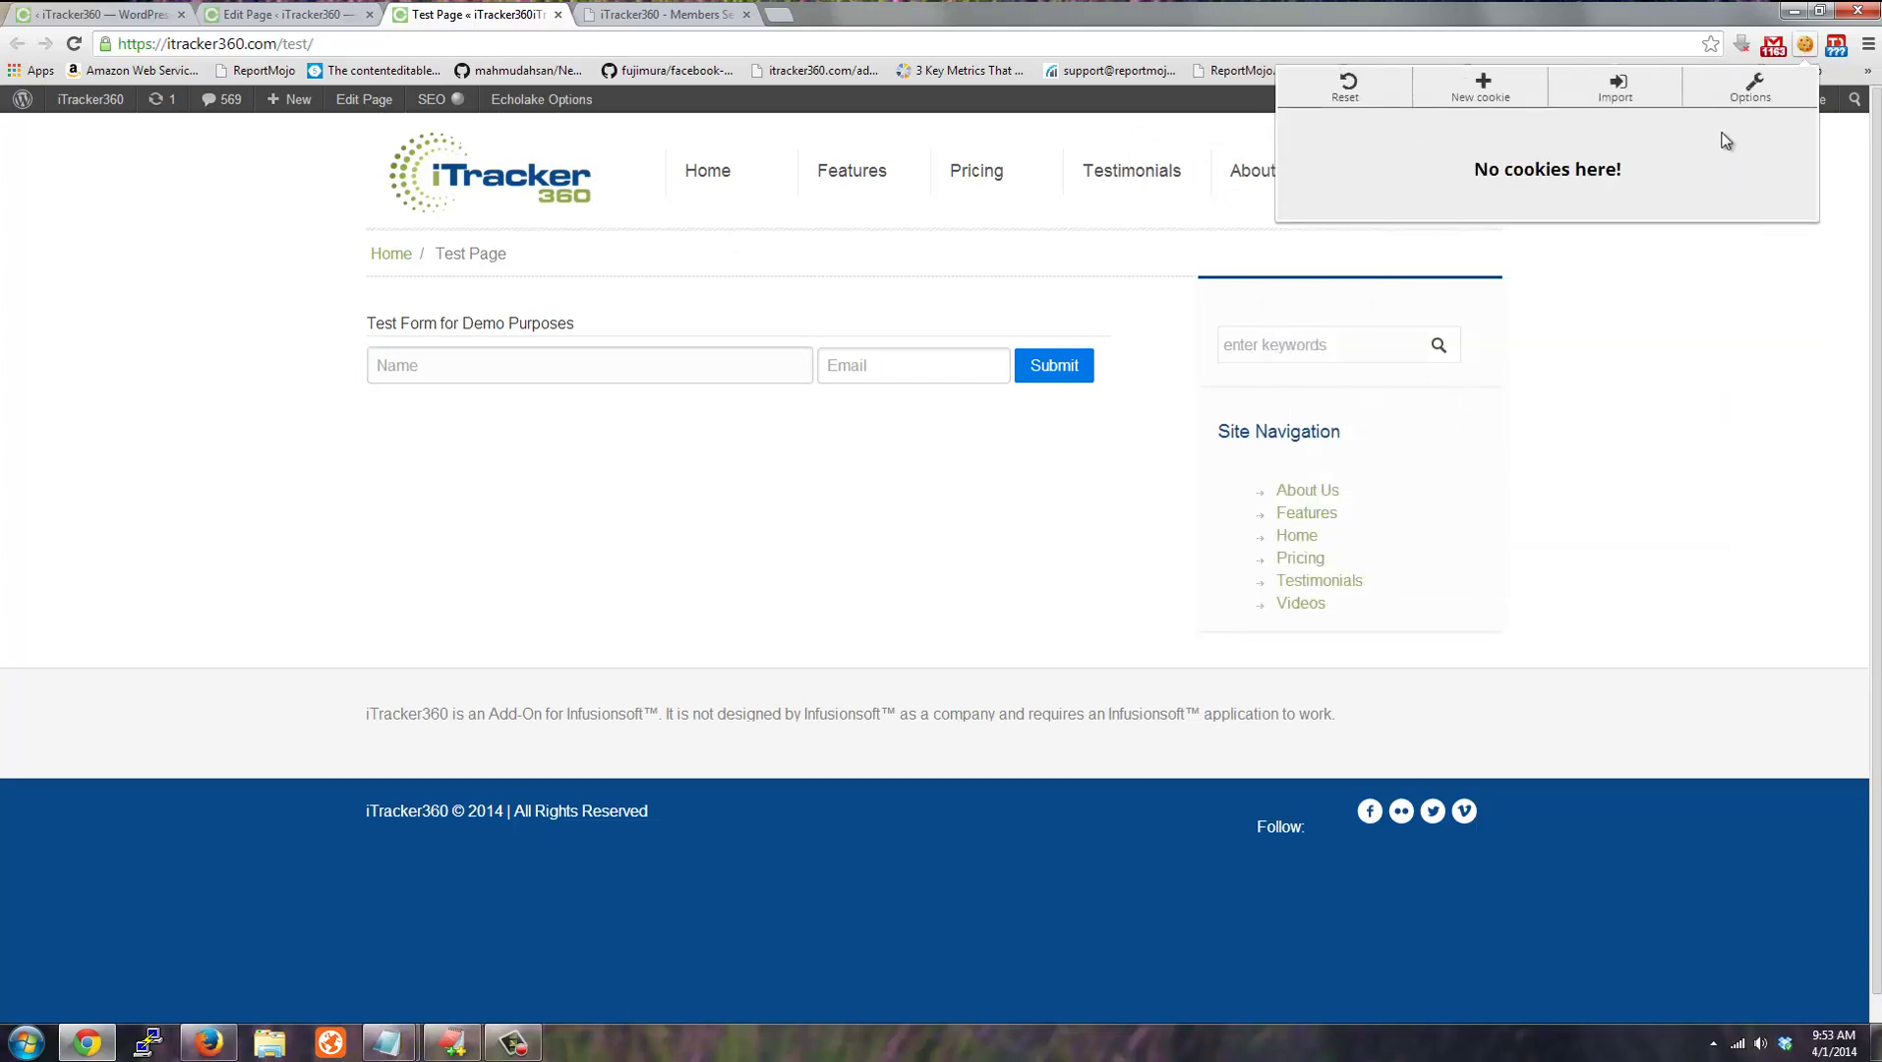
{"action": "left_click", "coordinate": [325, 46]}
{"action": "key", "text": "Return"}
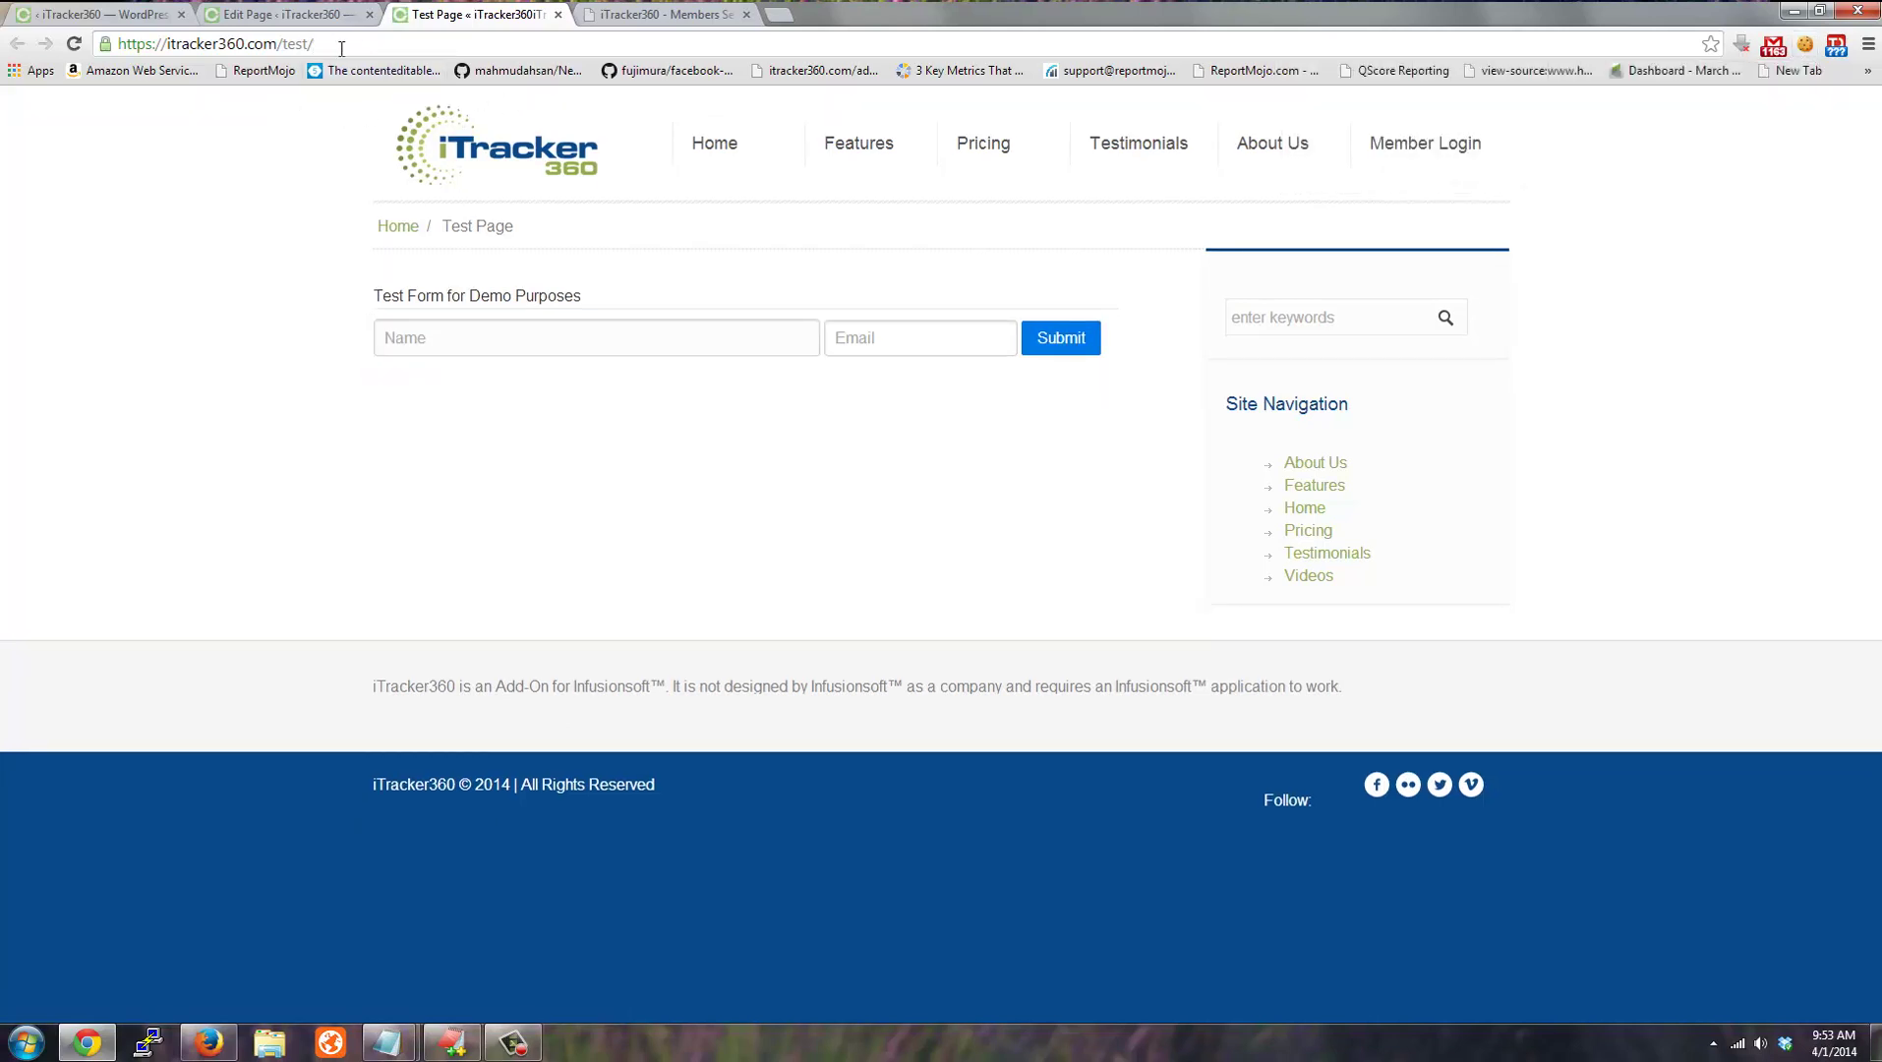
Replace the address with bing to load Bing's search homepage.
{"action": "left_click_drag", "start_coordinate": [313, 43], "coordinate": [9, 49]}
{"action": "type", "text": "bing"}
{"action": "key", "text": "Return"}
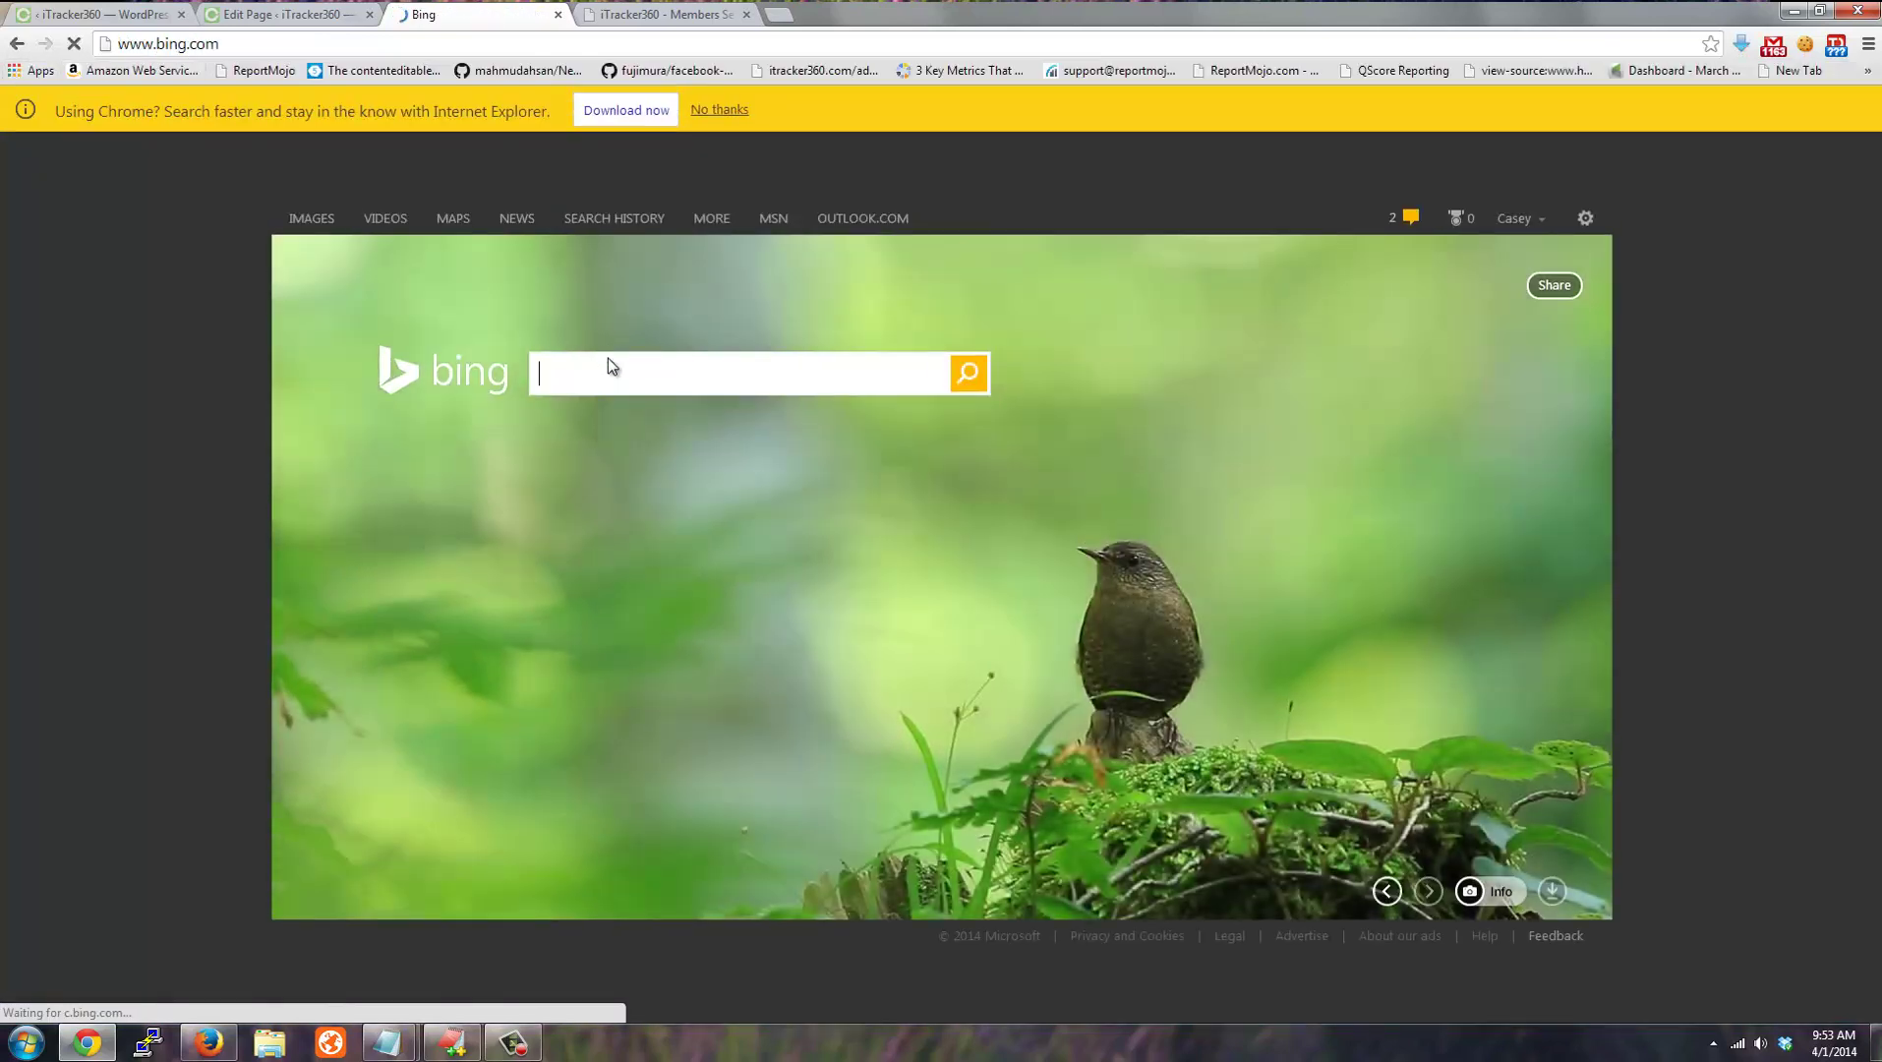
Search Bing for the test phrase, open the iTracker360 result, then go to the /test/ page.
{"action": "type", "text": "itracker casey page"}
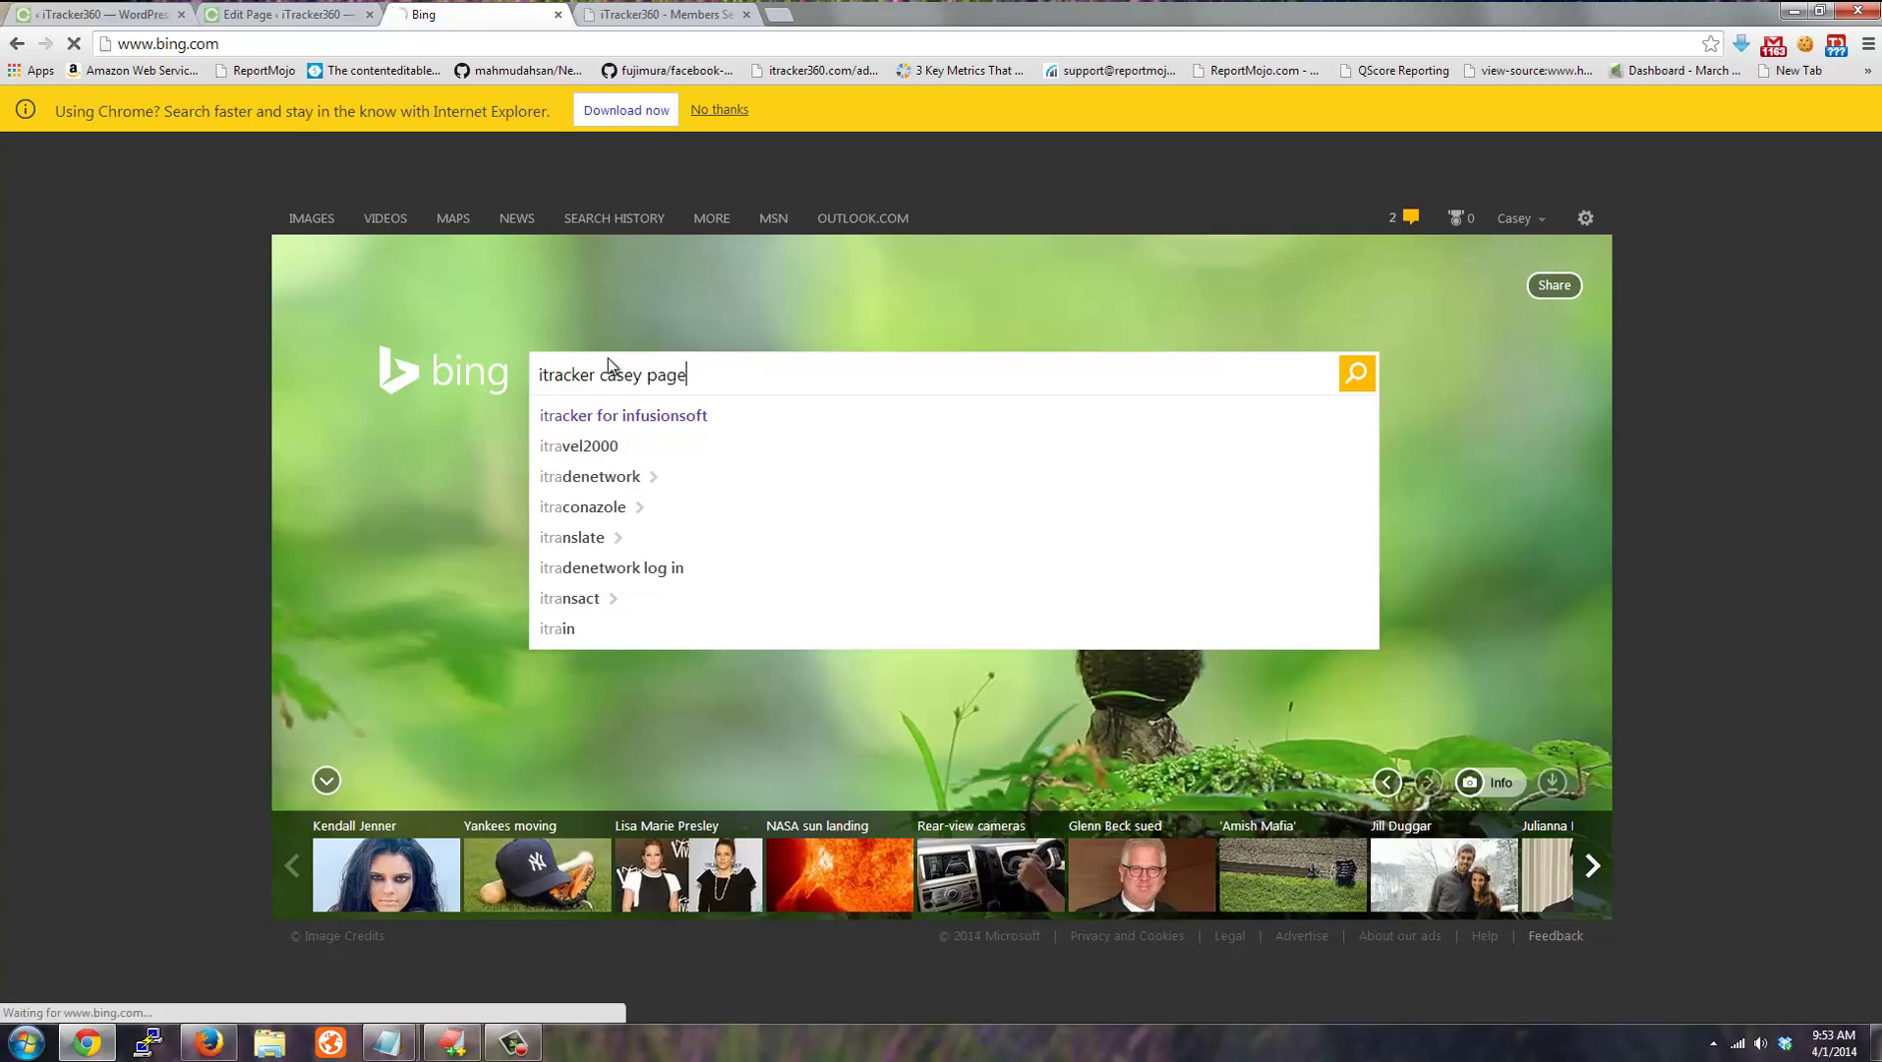
{"action": "key", "text": "Return"}
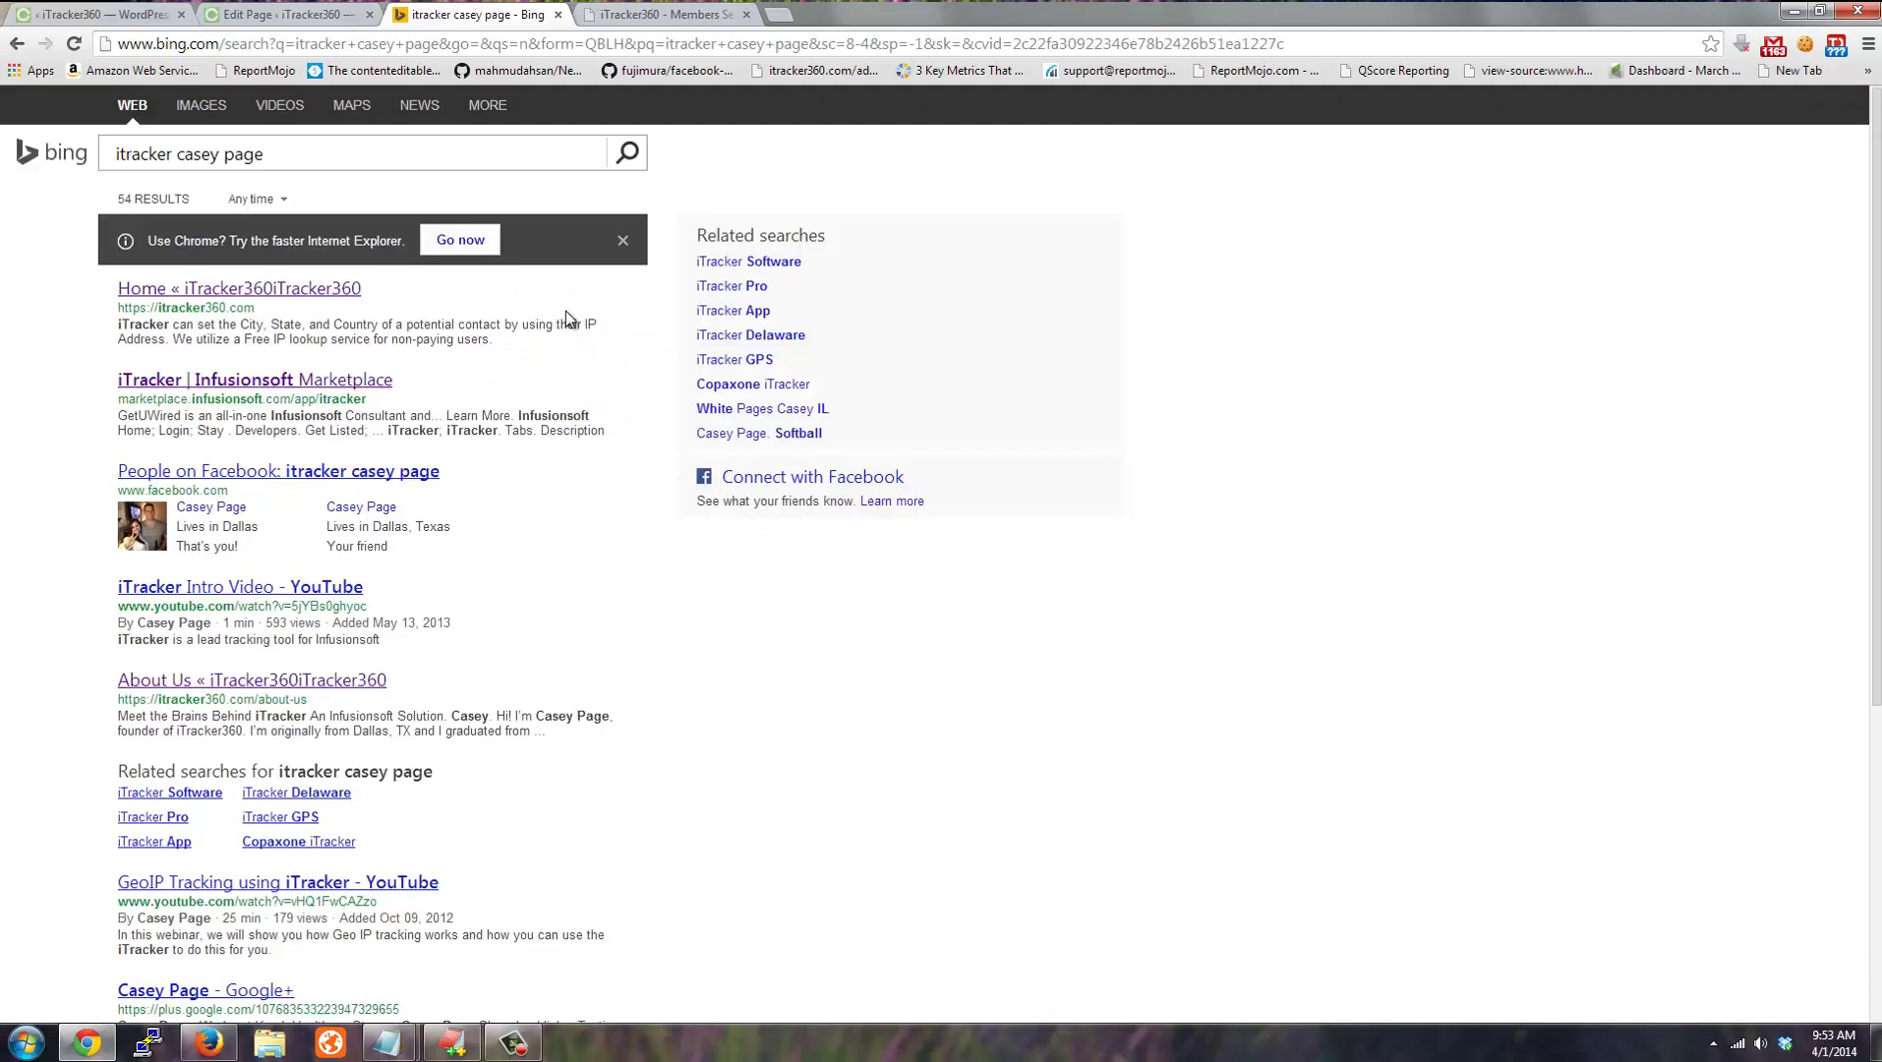
{"action": "left_click", "coordinate": [197, 289]}
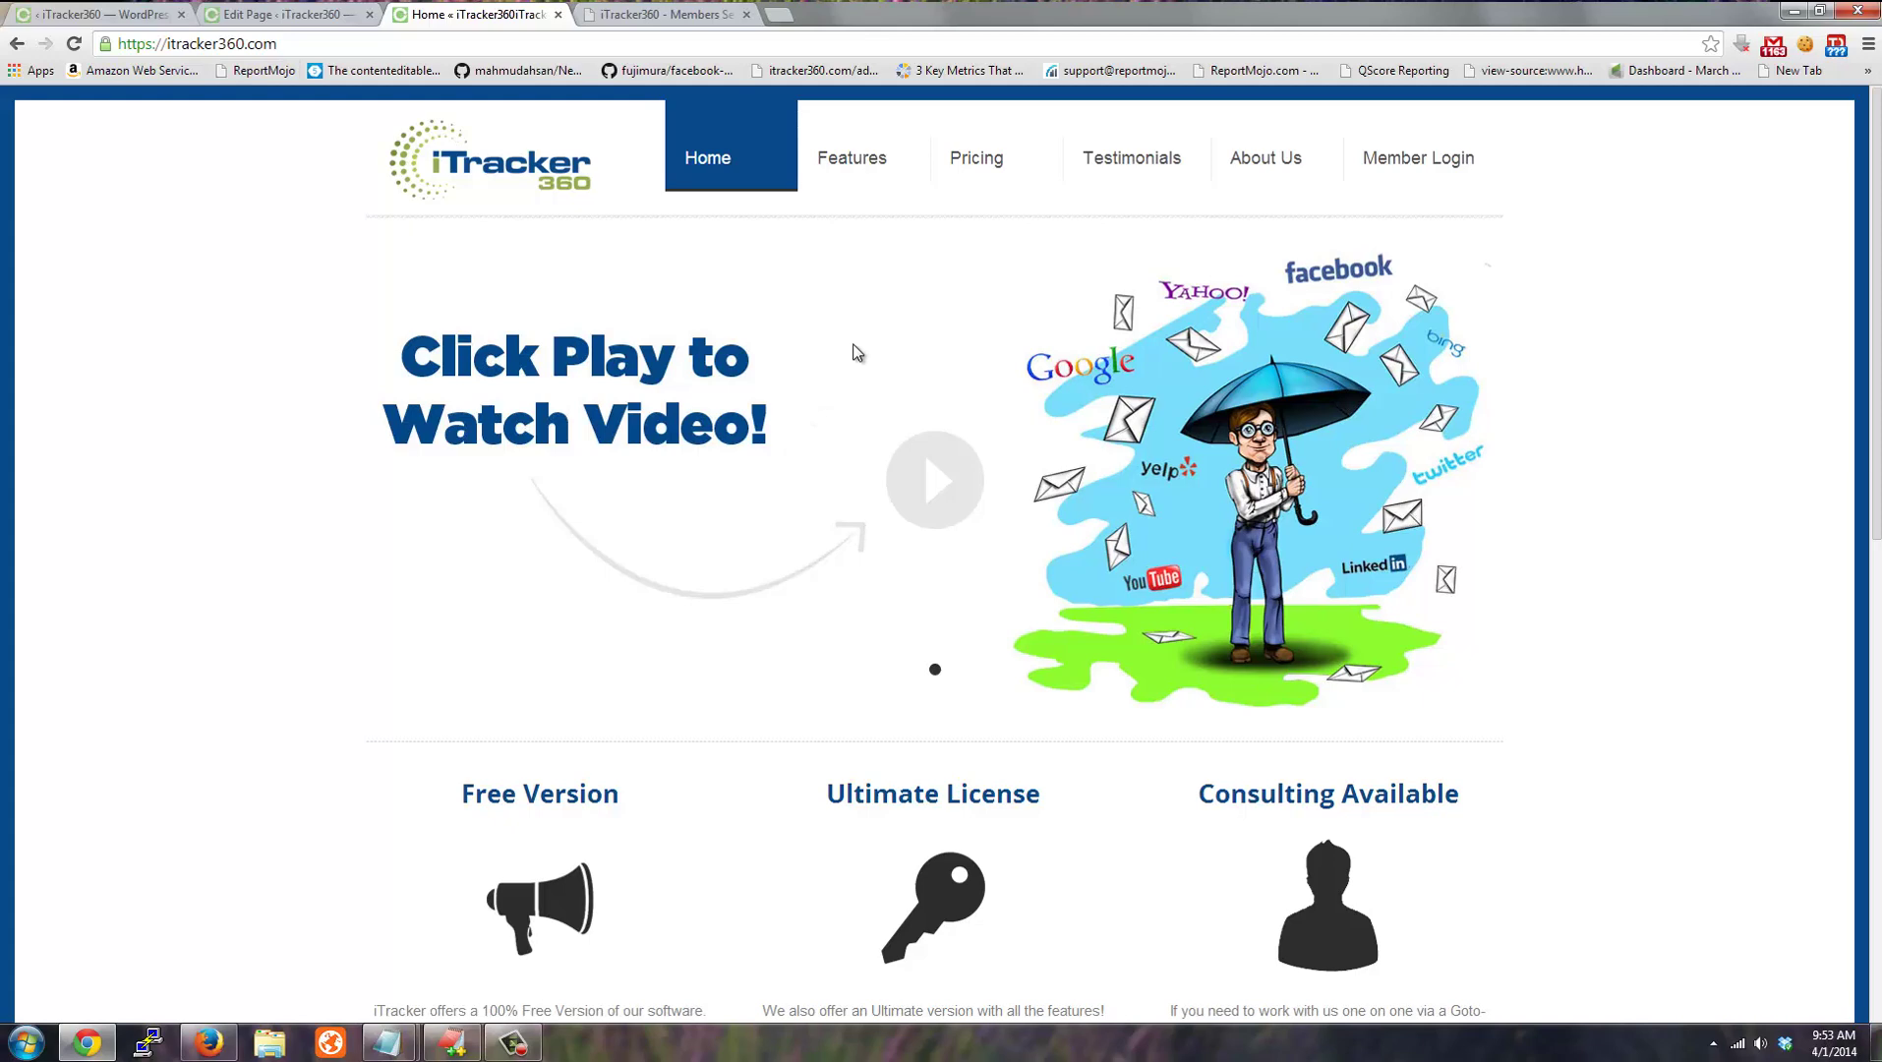
{"action": "left_click", "coordinate": [979, 172]}
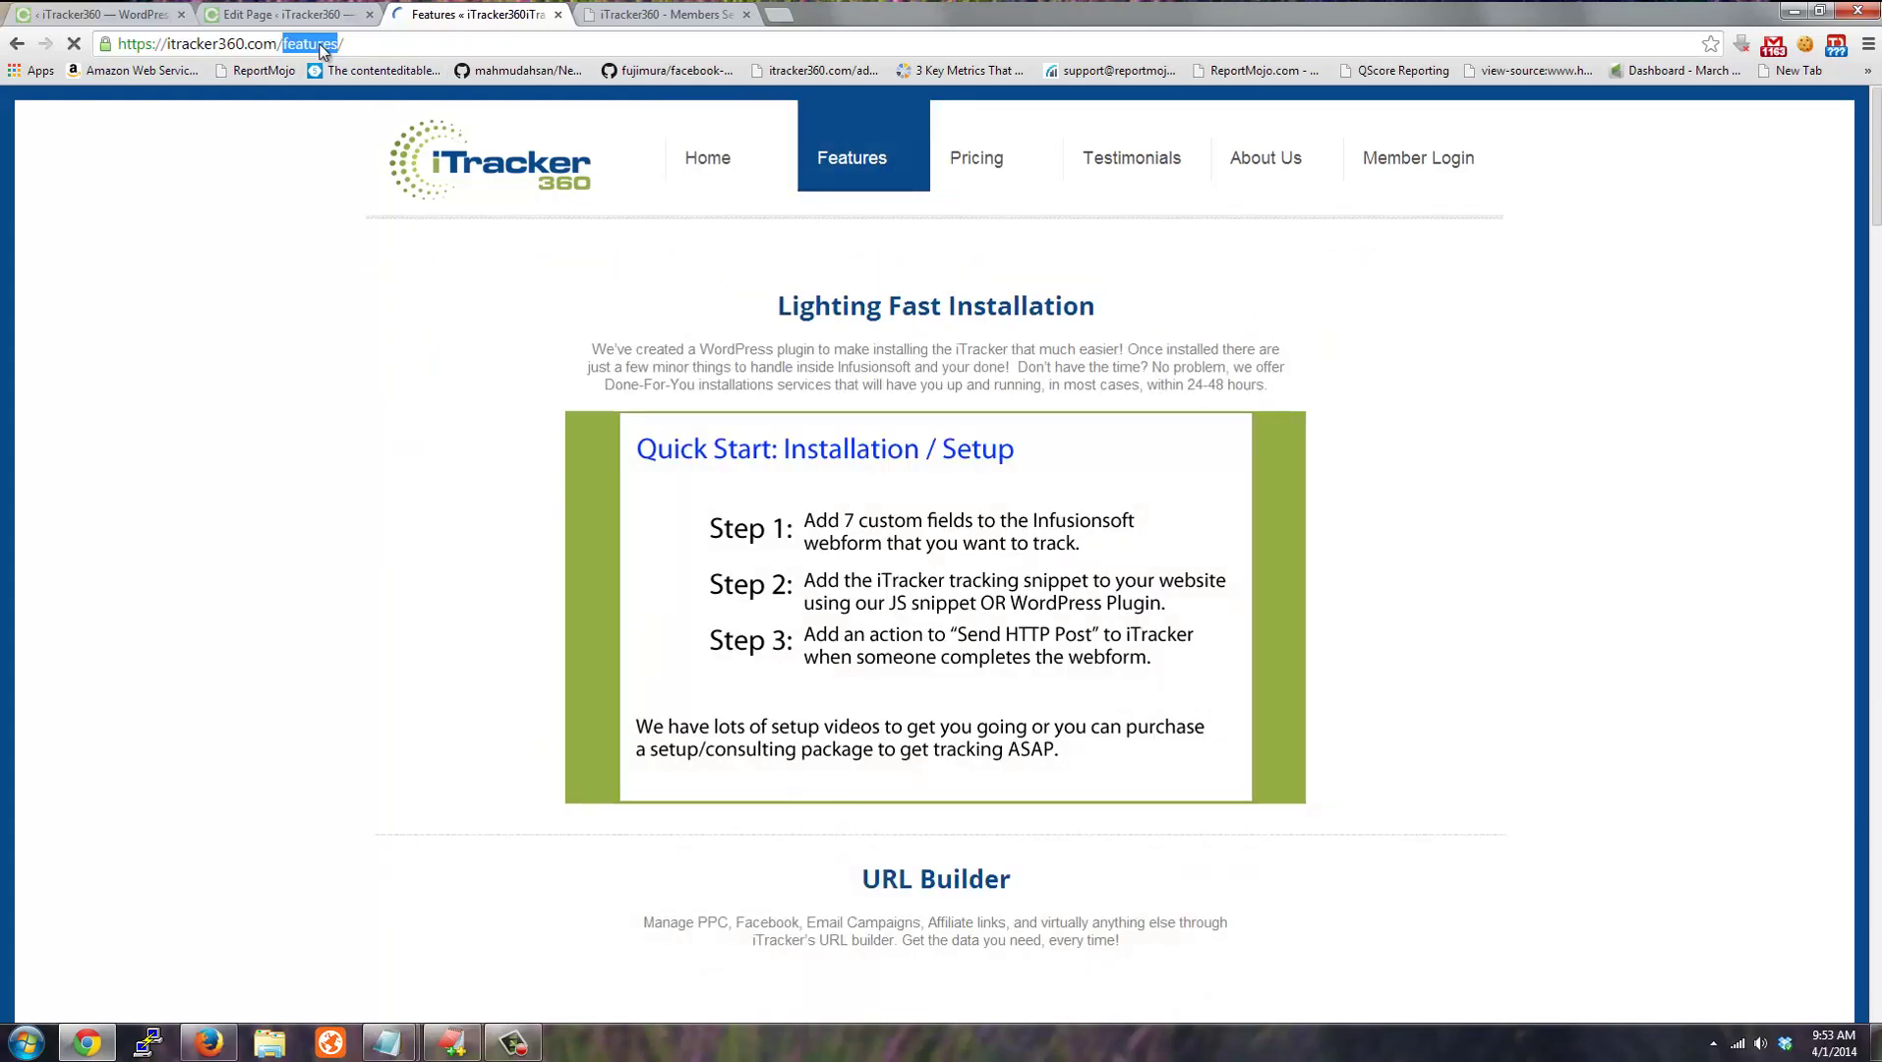
{"action": "type", "text": "test/"}
{"action": "key", "text": "Return"}
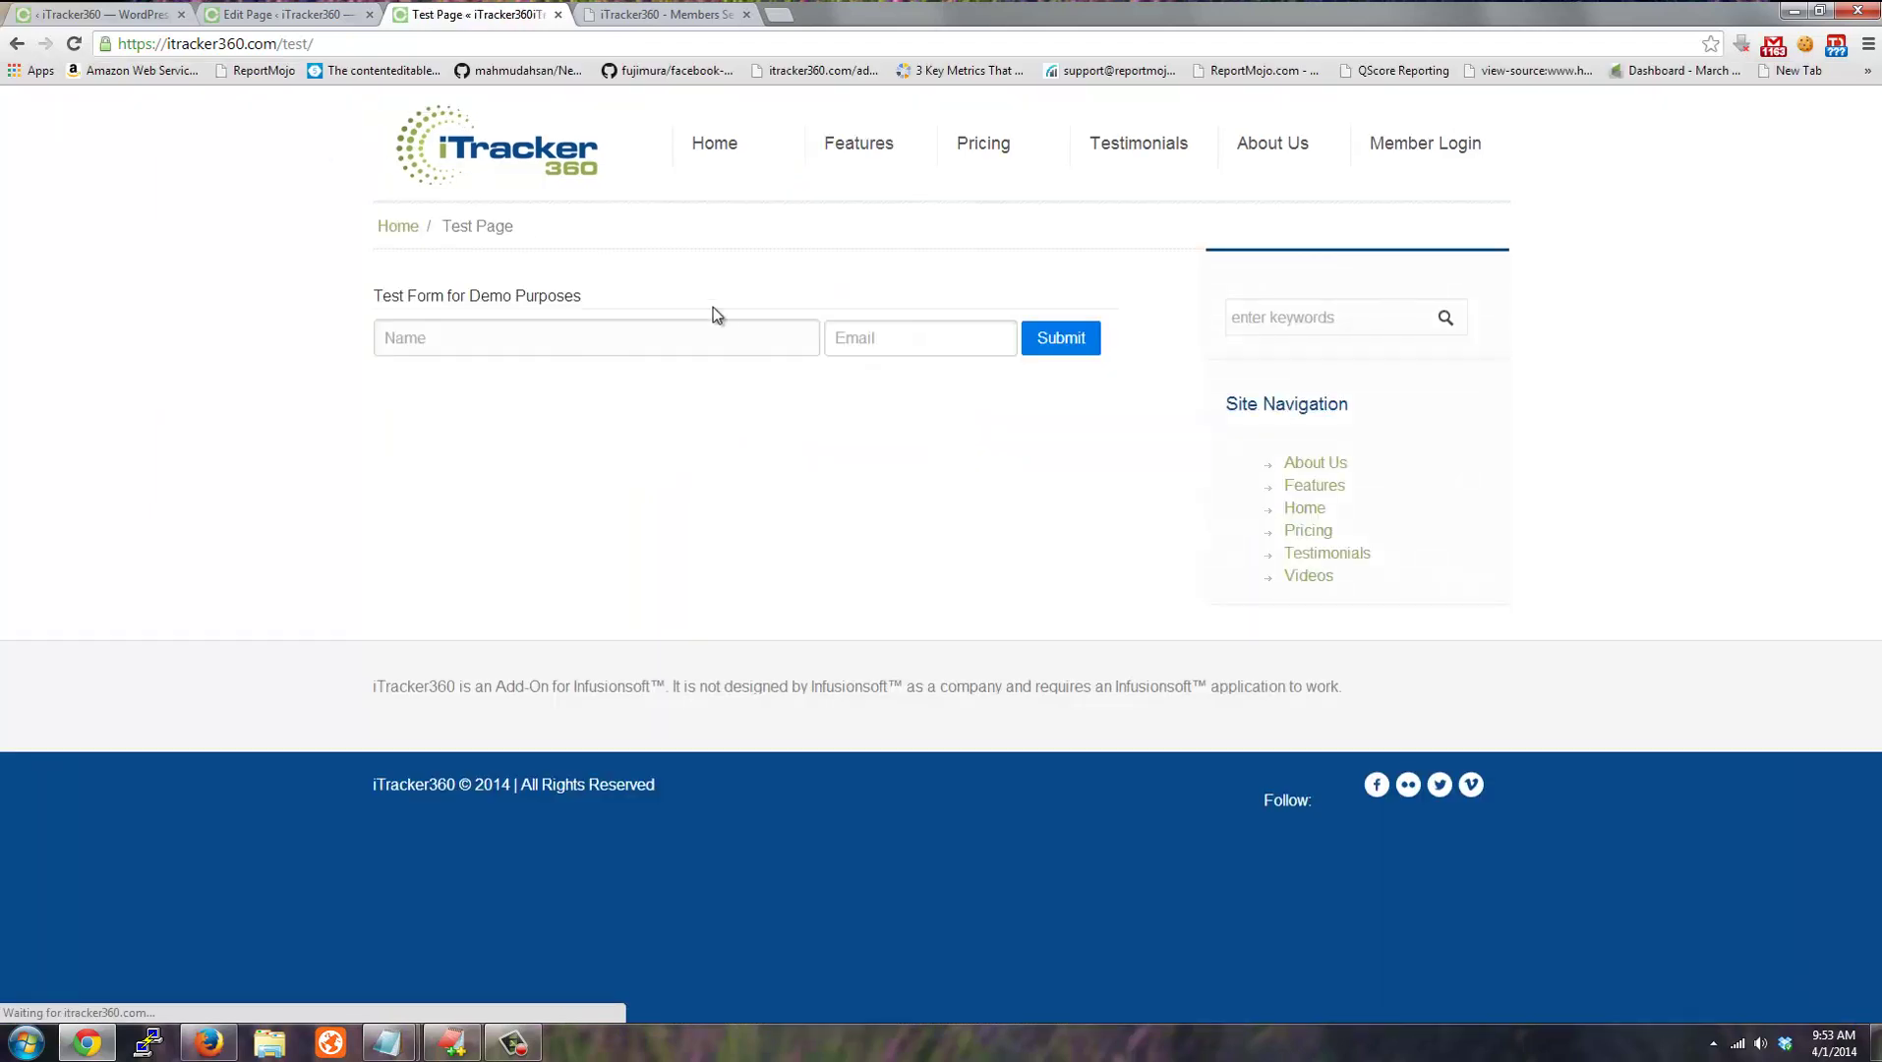
Fill the demo form's Name field and start typing the test e-mail address.
{"action": "left_click", "coordinate": [590, 340]}
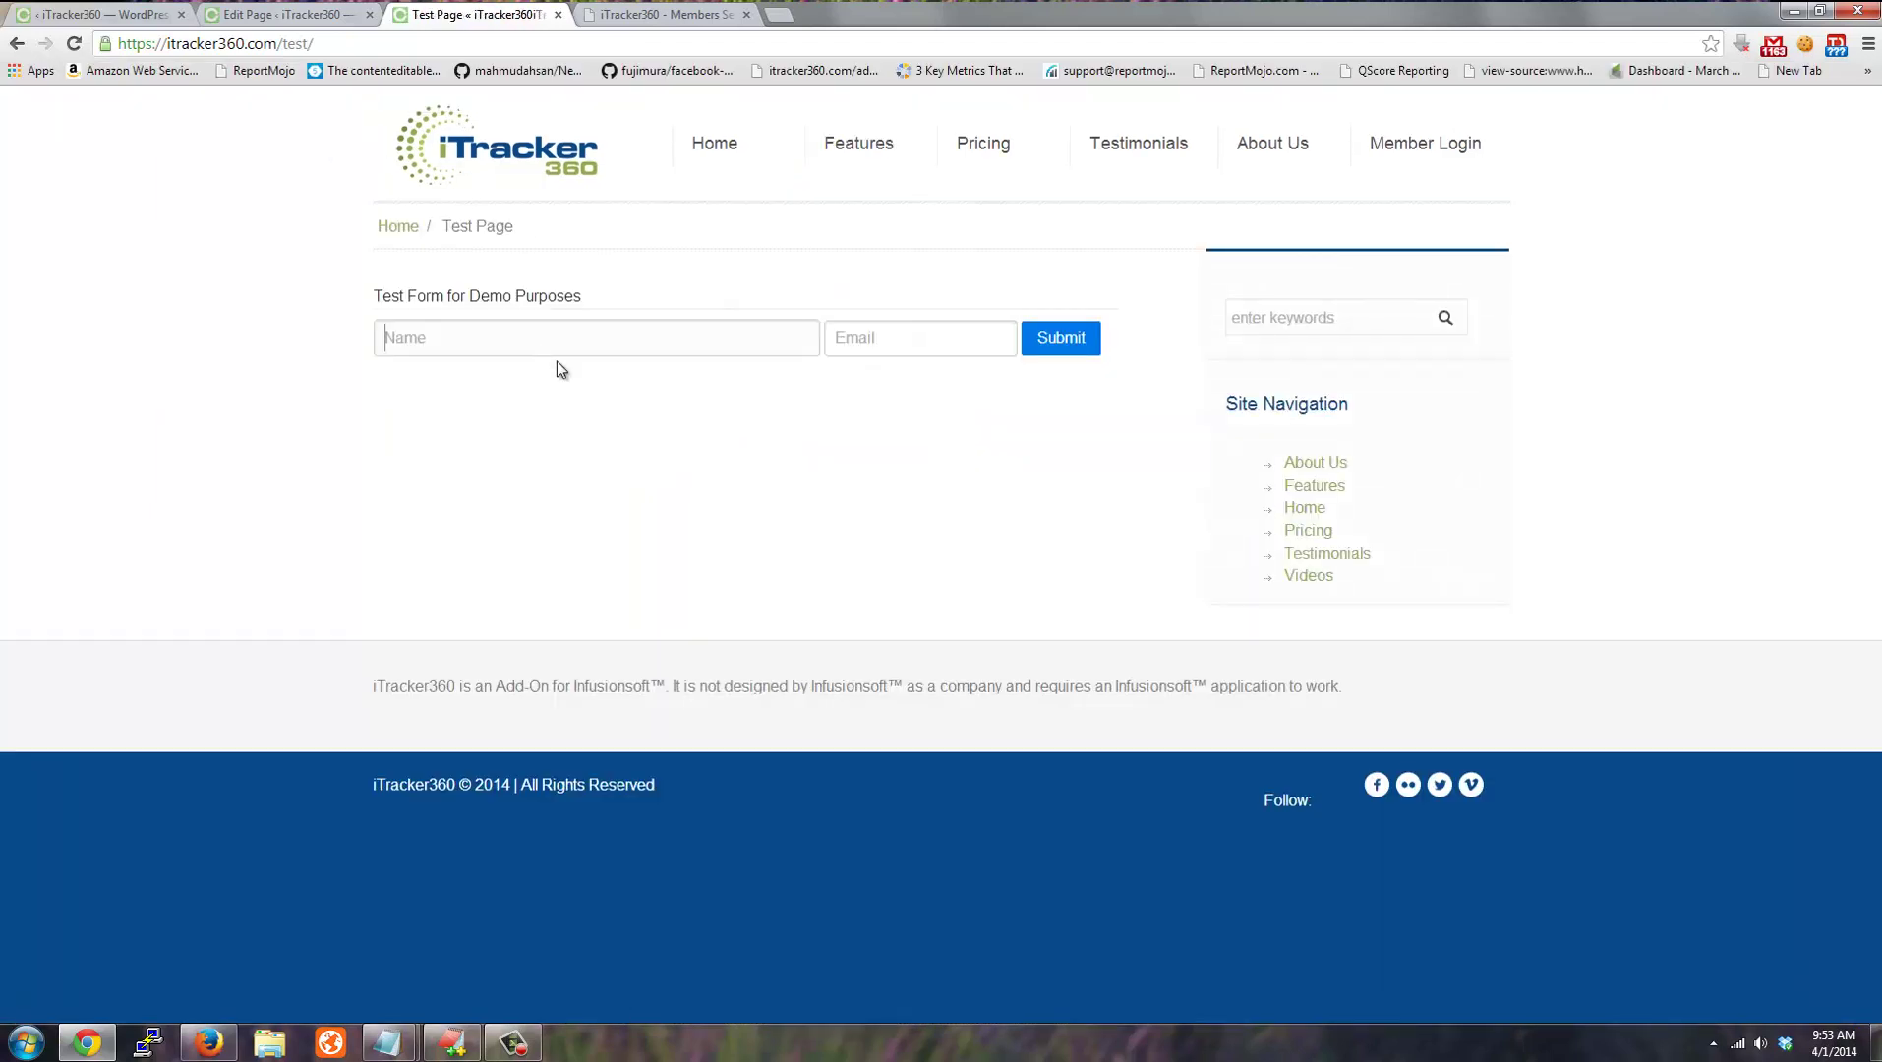
{"action": "type", "text": "Ca"}
{"action": "key", "text": "Down"}
{"action": "key", "text": "Tab"}
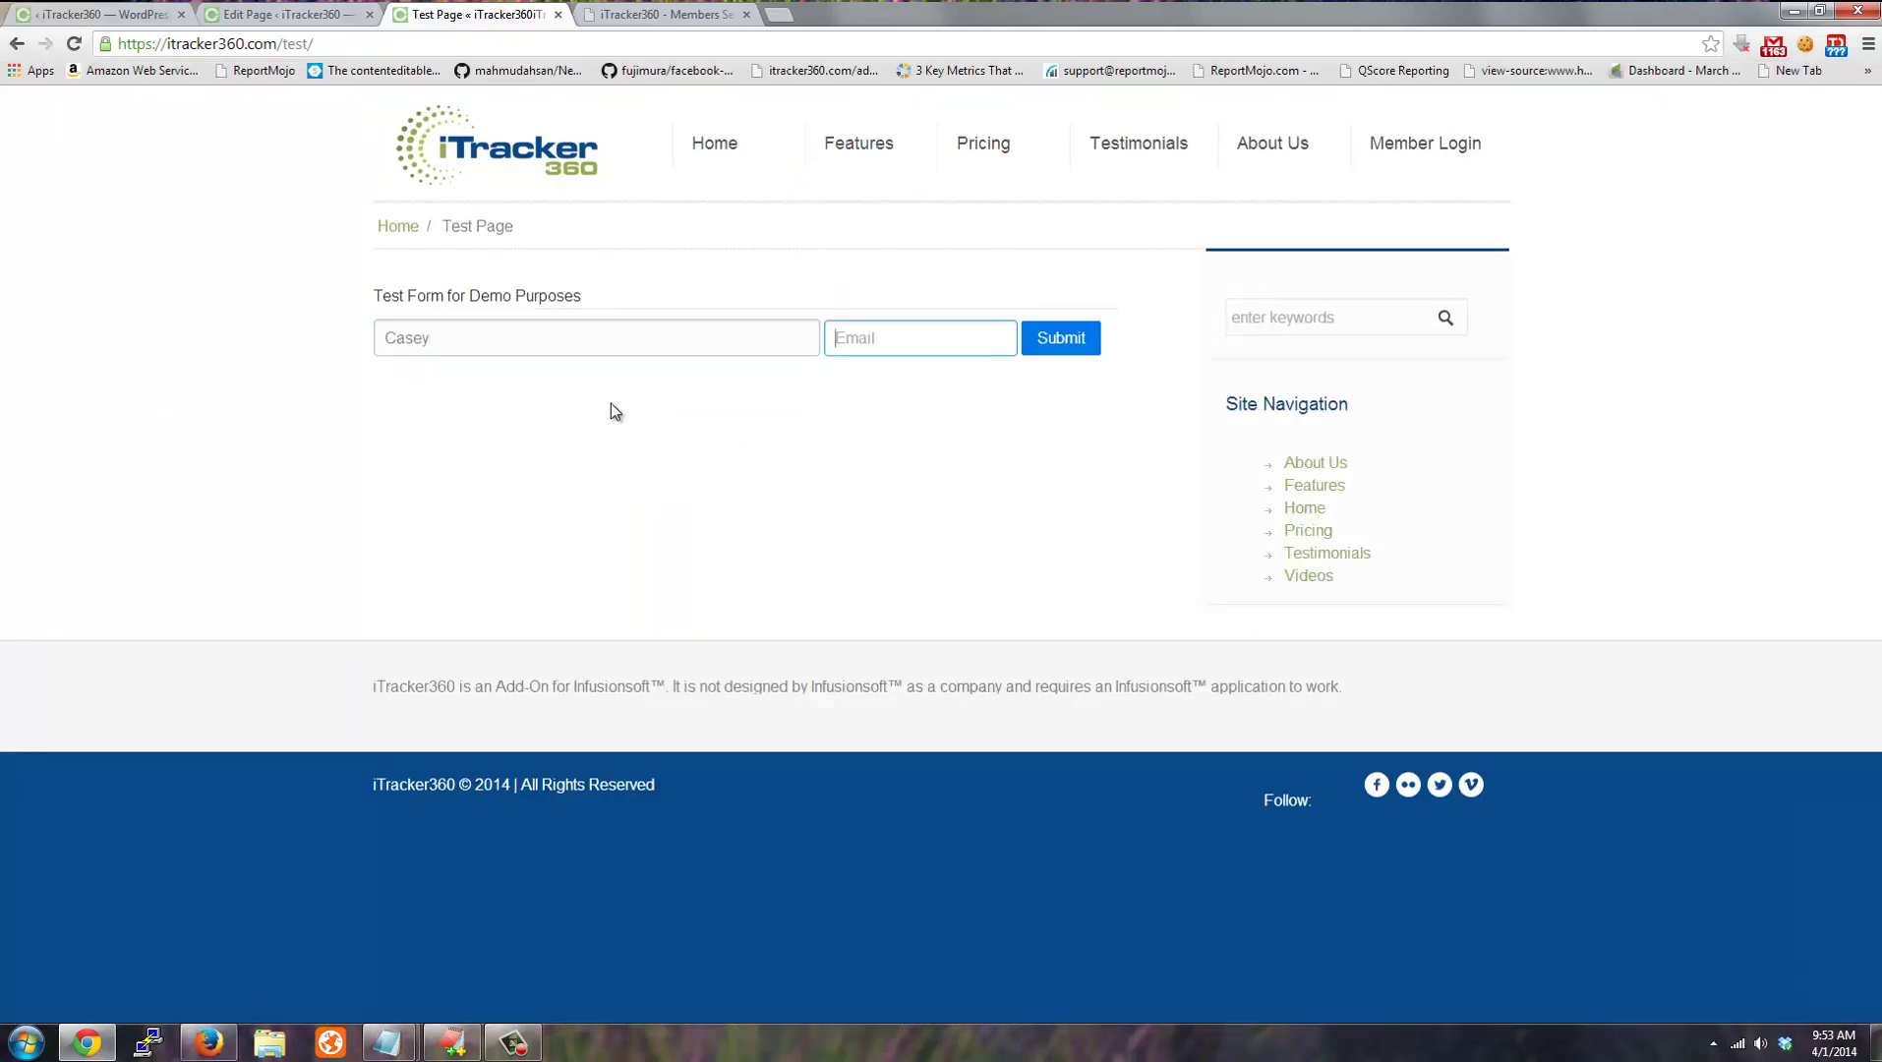
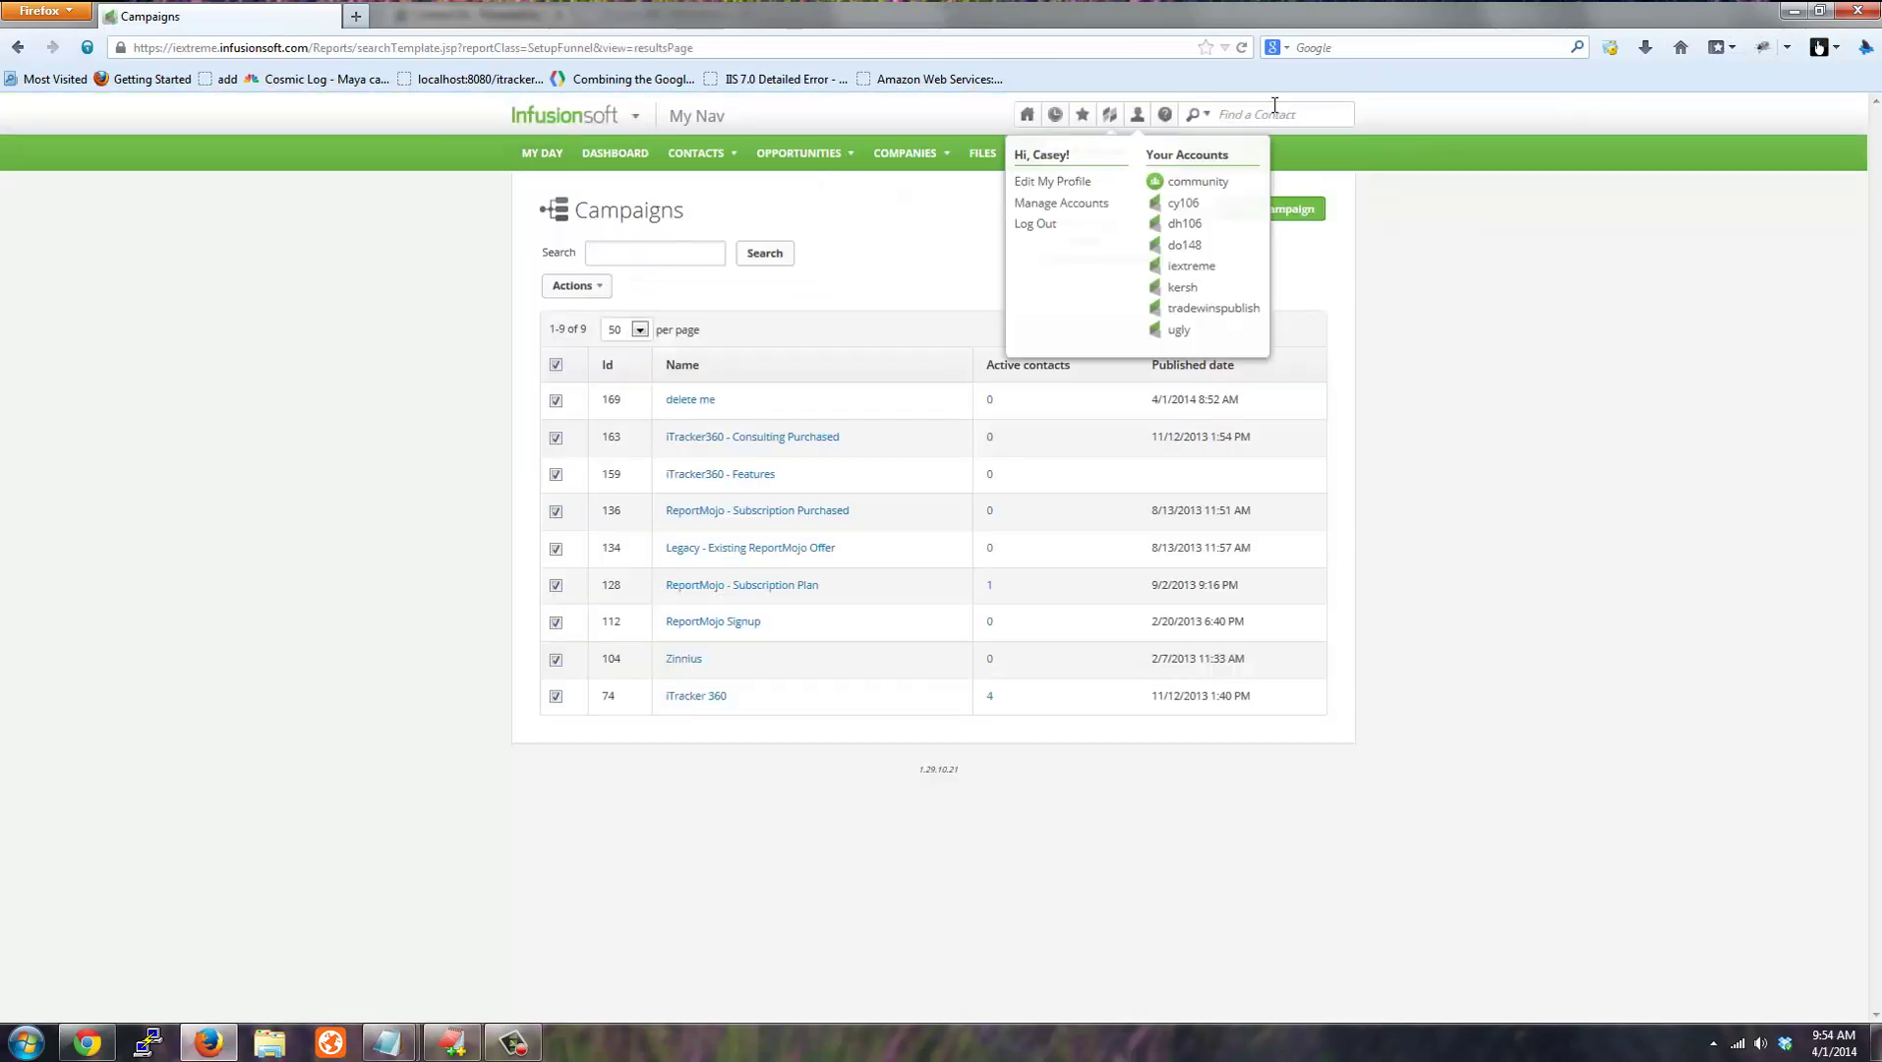
Paste the test e-mail into Find a Contact and search, returning one matching contact.
{"action": "left_click", "coordinate": [1291, 111]}
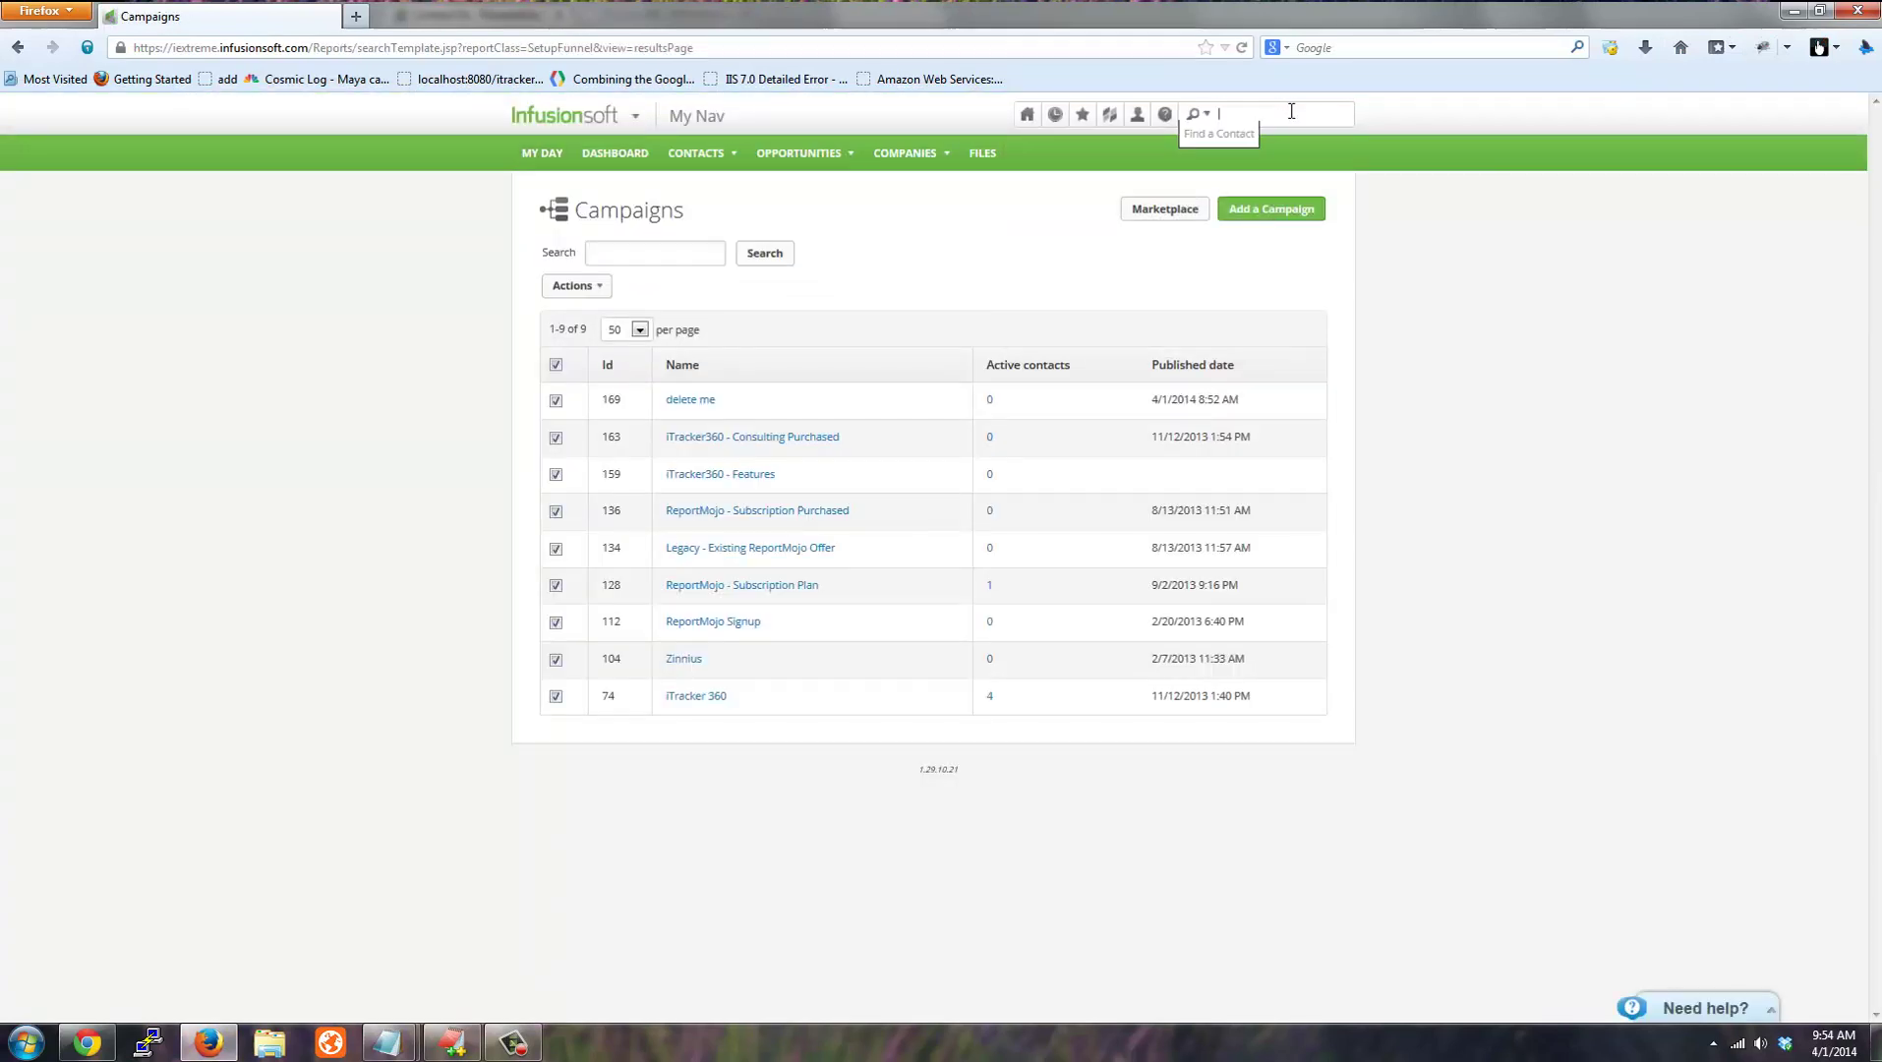
{"action": "key", "text": "ctrl+v"}
{"action": "key", "text": "Return"}
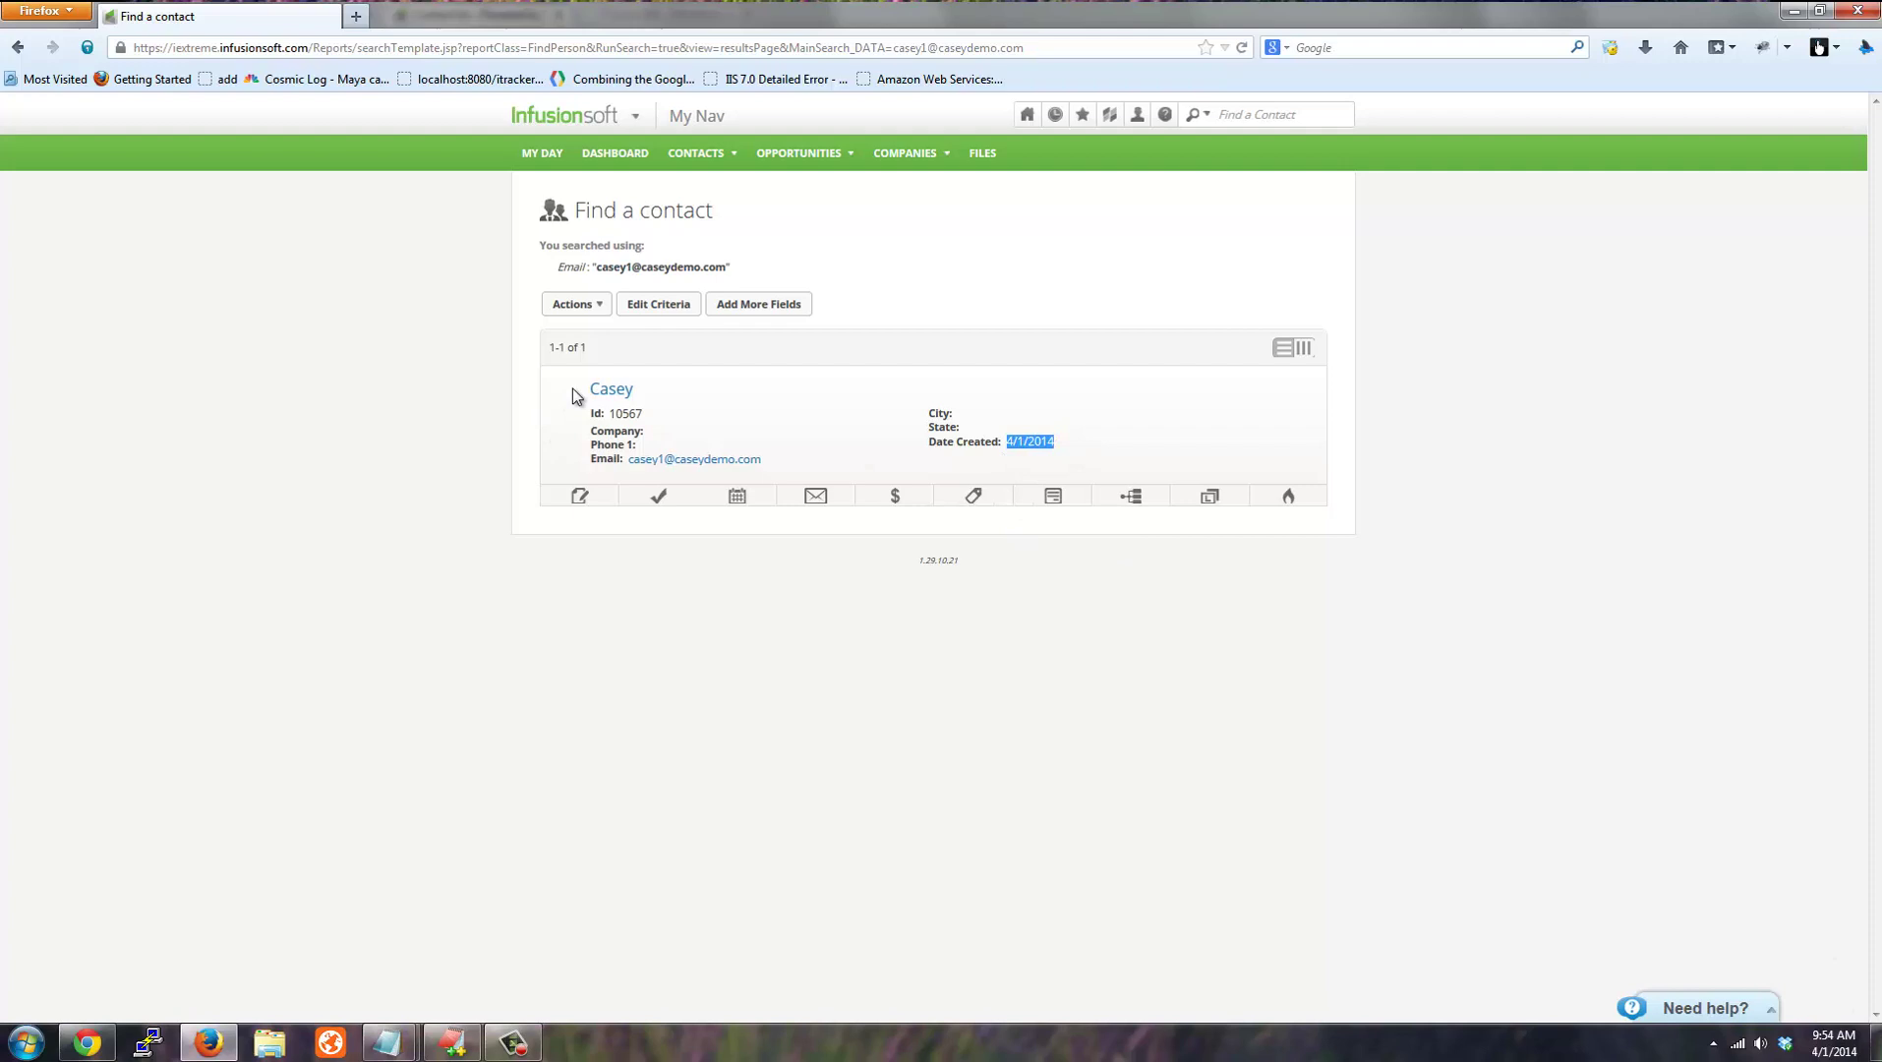
In the contact's iTracker fields, check GaSource bing, GaMedium organic, GaTerm, GaReferurl and IPAddress, then view tags.
{"action": "left_click", "coordinate": [610, 389]}
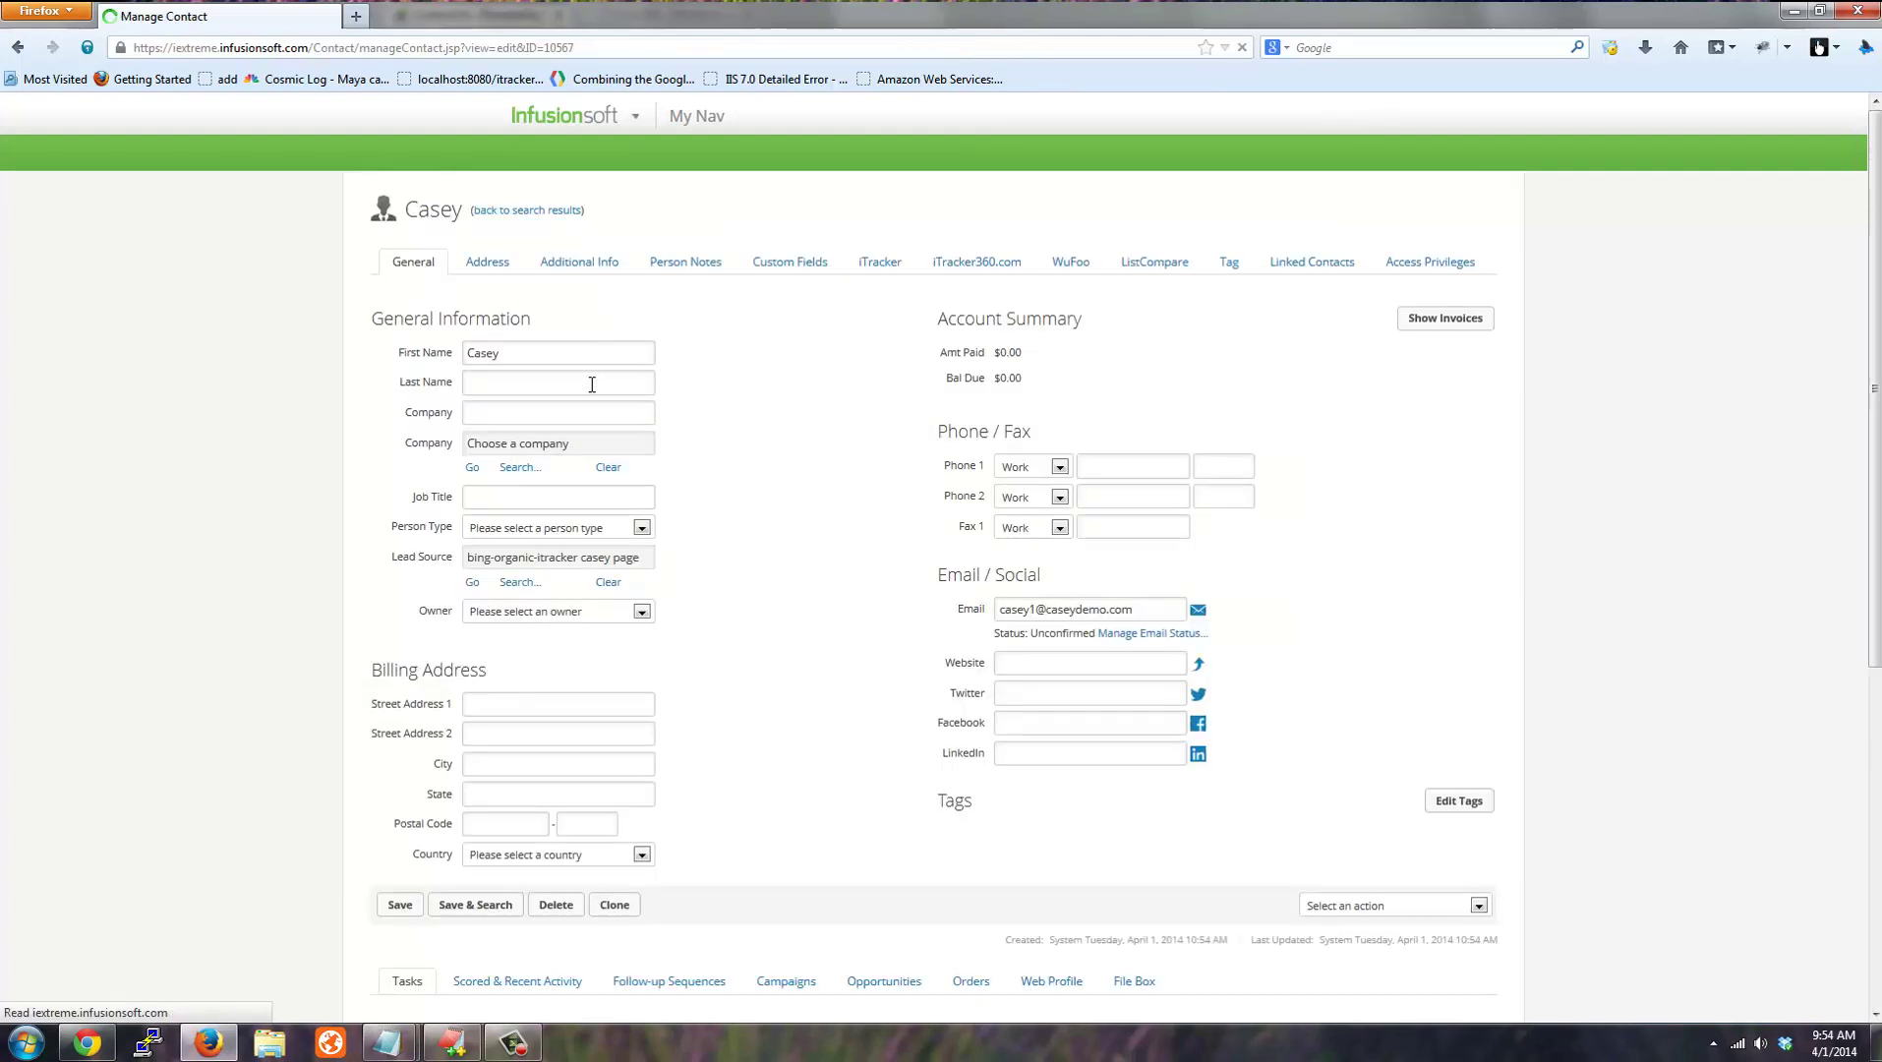
{"action": "left_click", "coordinate": [880, 263]}
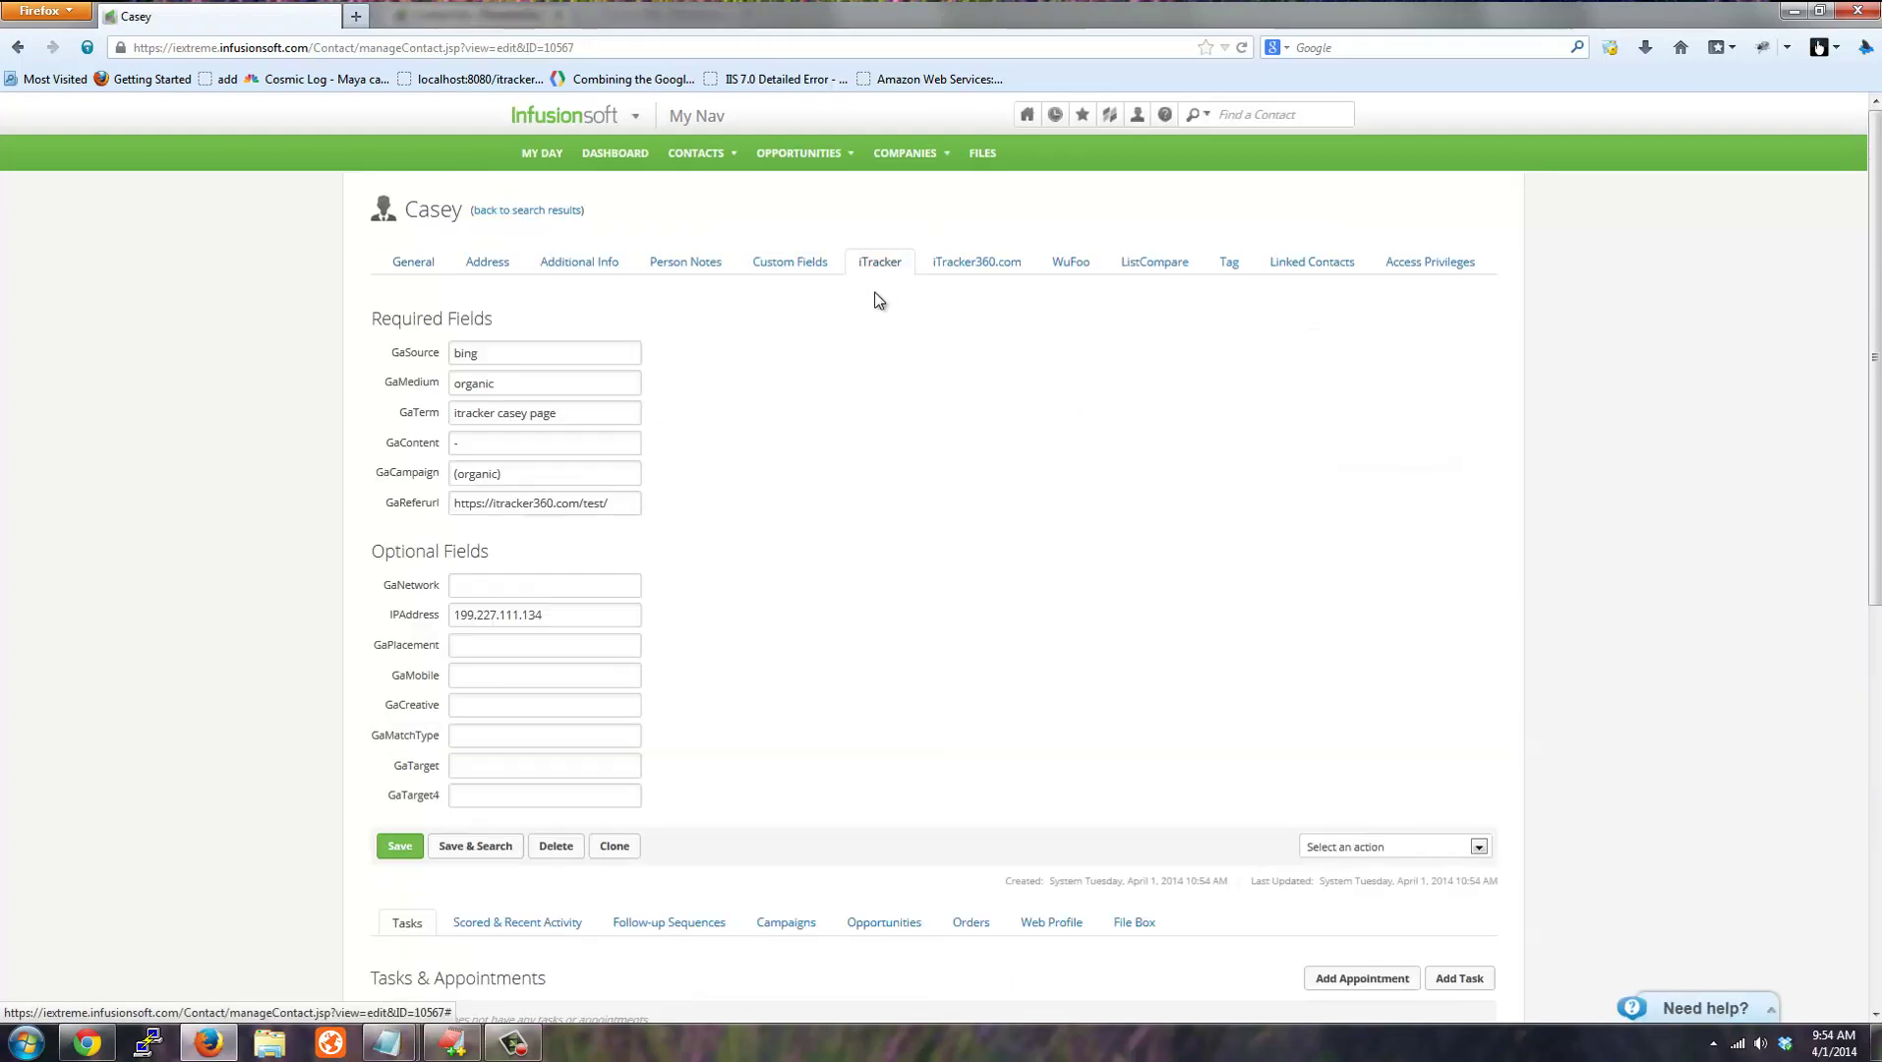
{"action": "double_click", "coordinate": [511, 353]}
{"action": "left_click", "coordinate": [407, 390]}
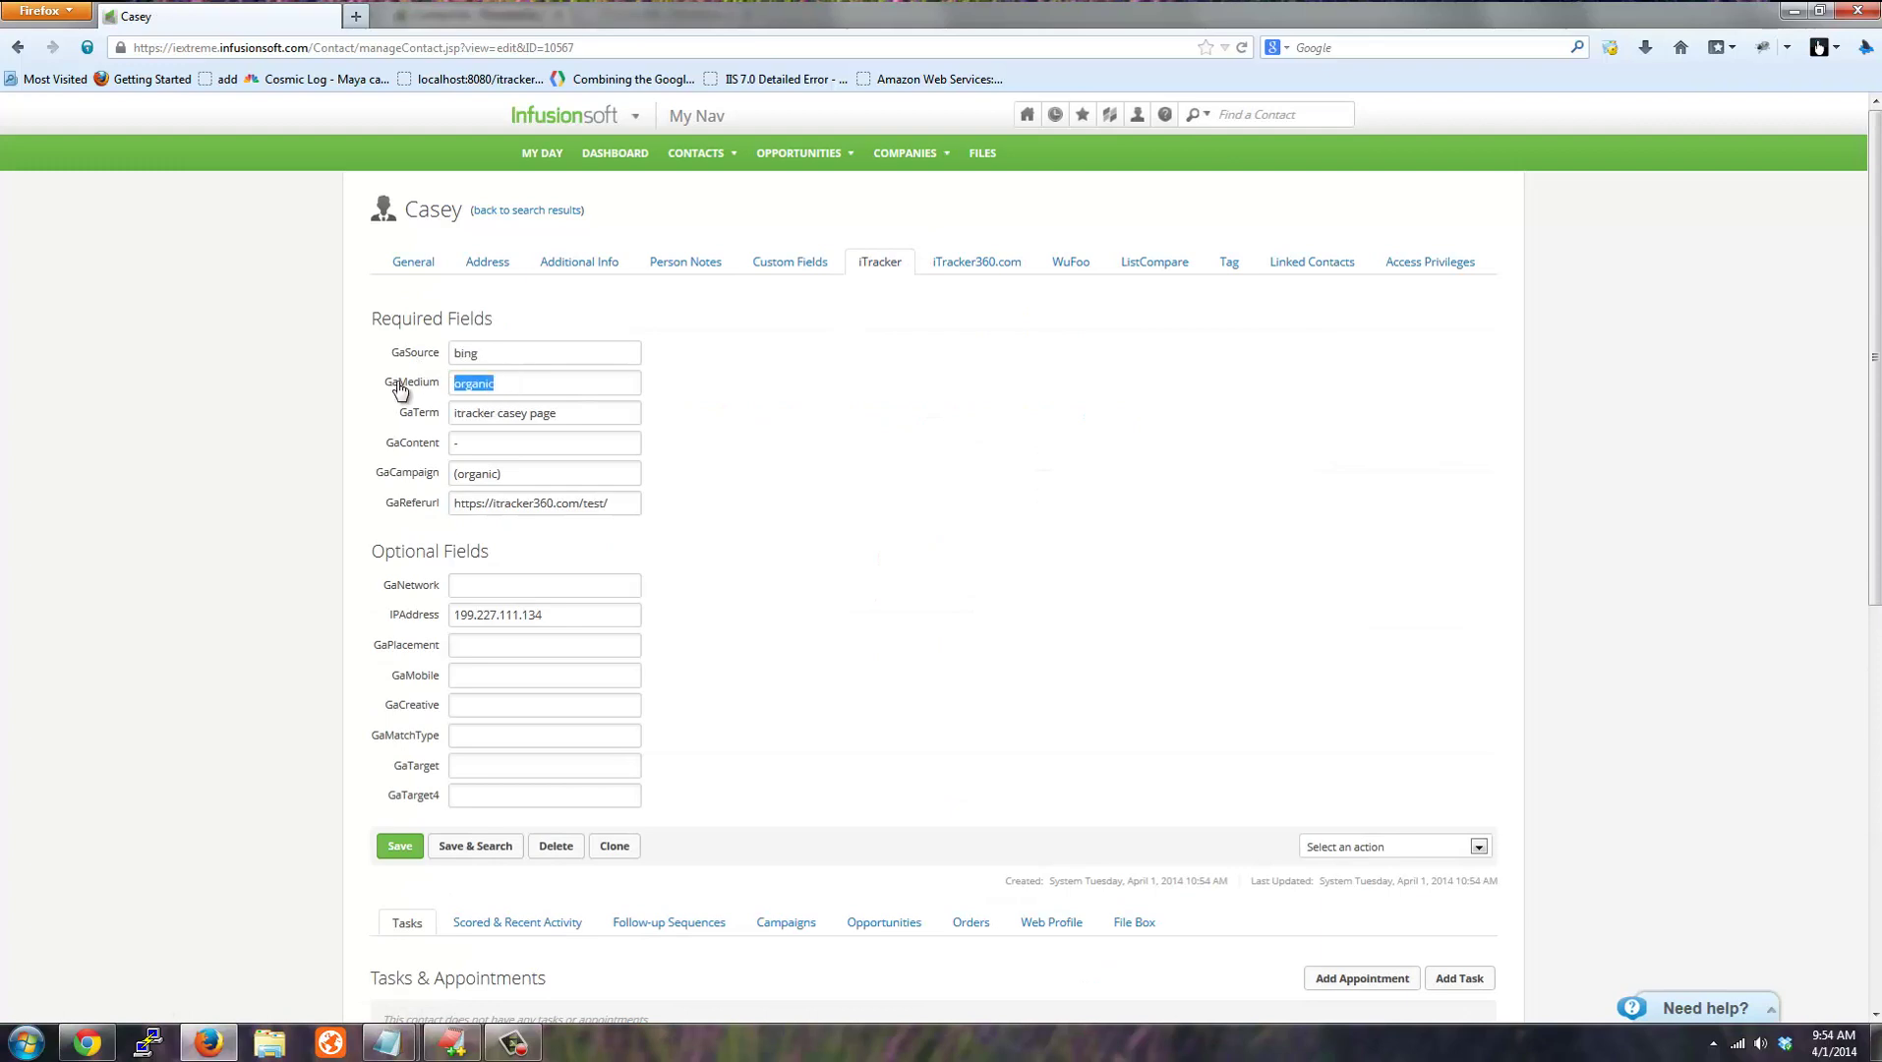
{"action": "left_click", "coordinate": [405, 417]}
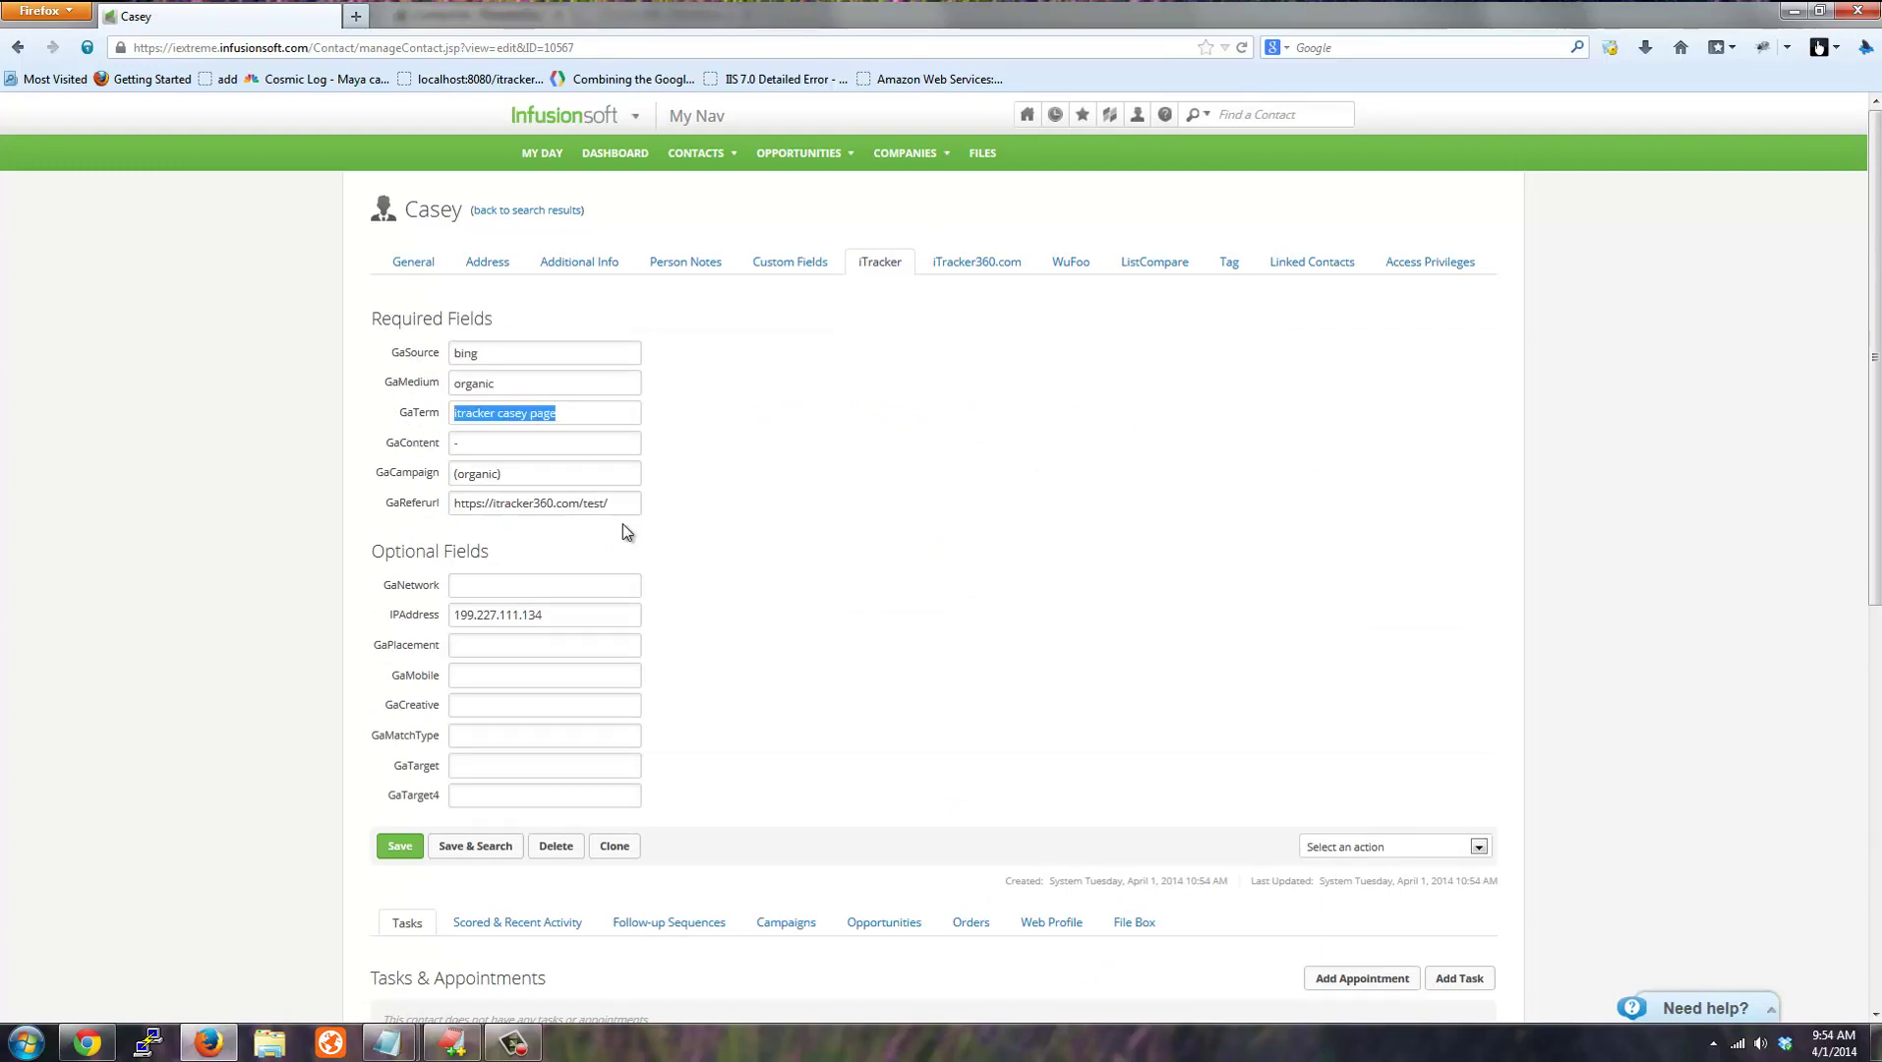
{"action": "left_click", "coordinate": [413, 505]}
{"action": "double_click", "coordinate": [601, 505]}
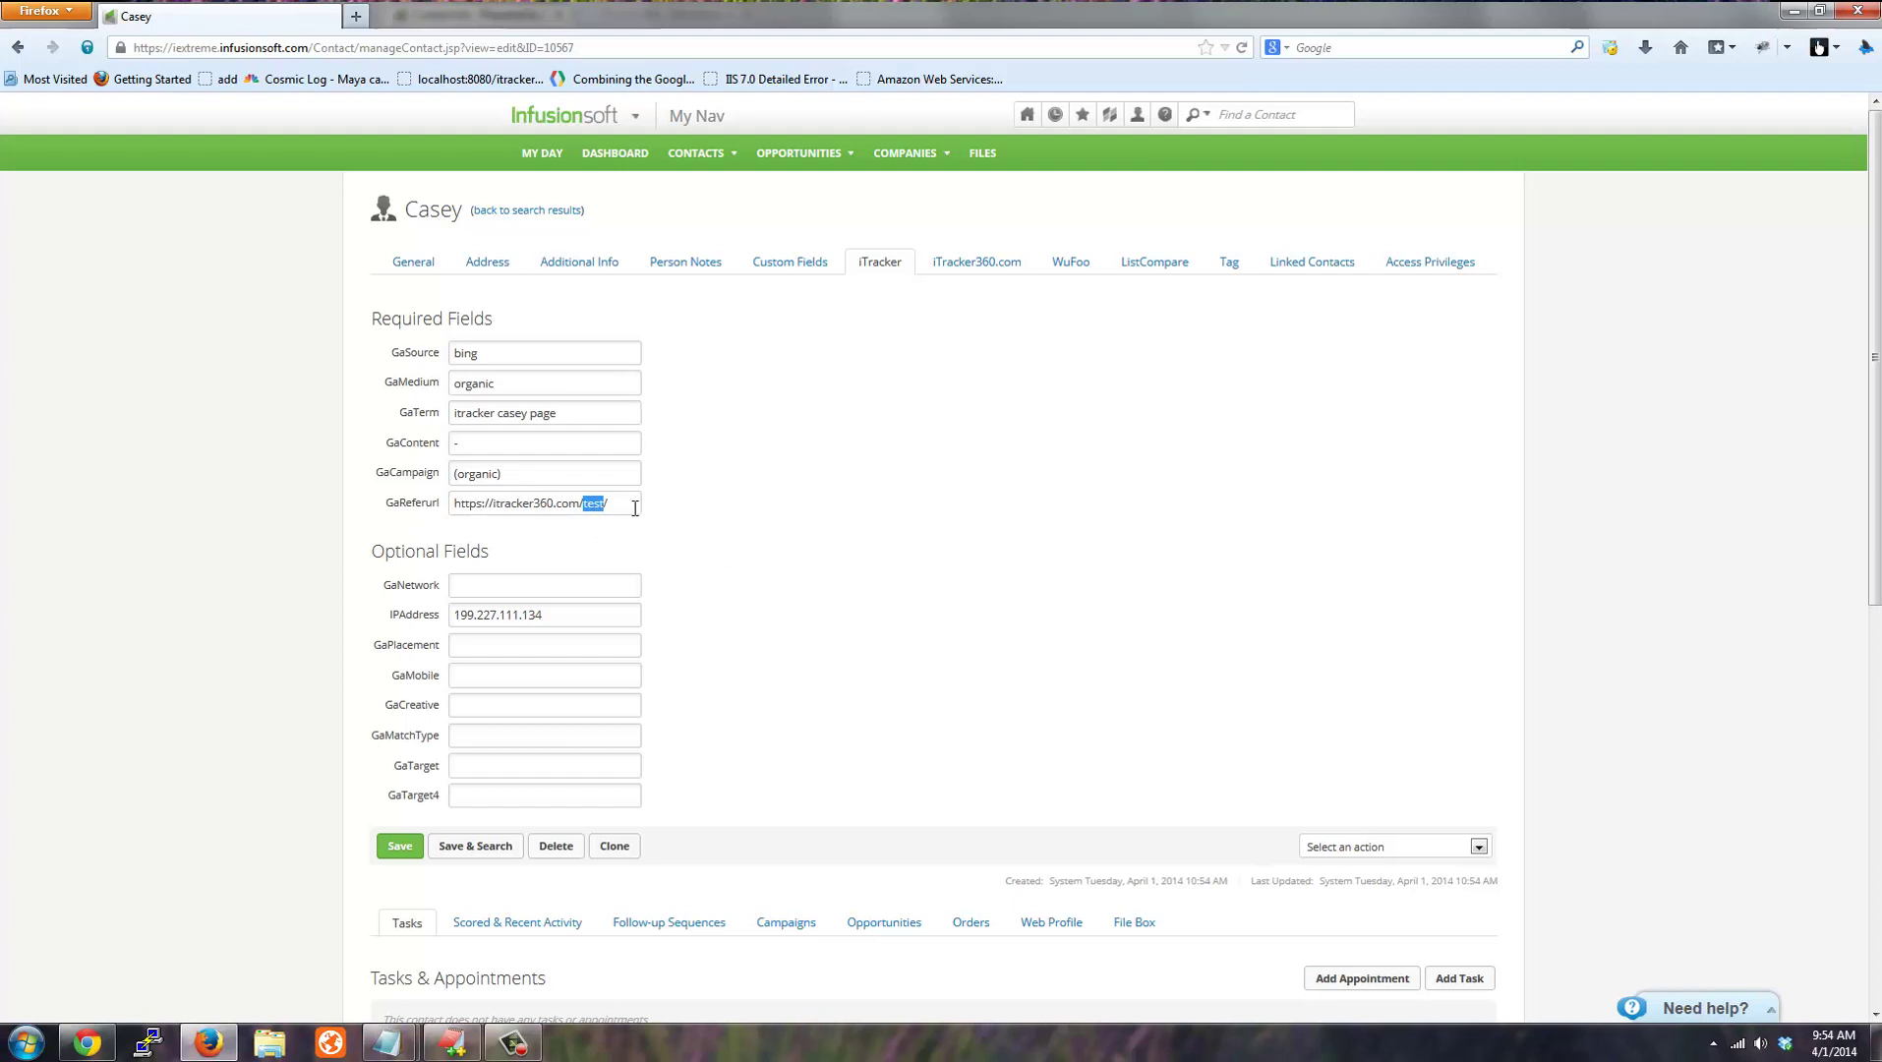
{"action": "left_click", "coordinate": [357, 605]}
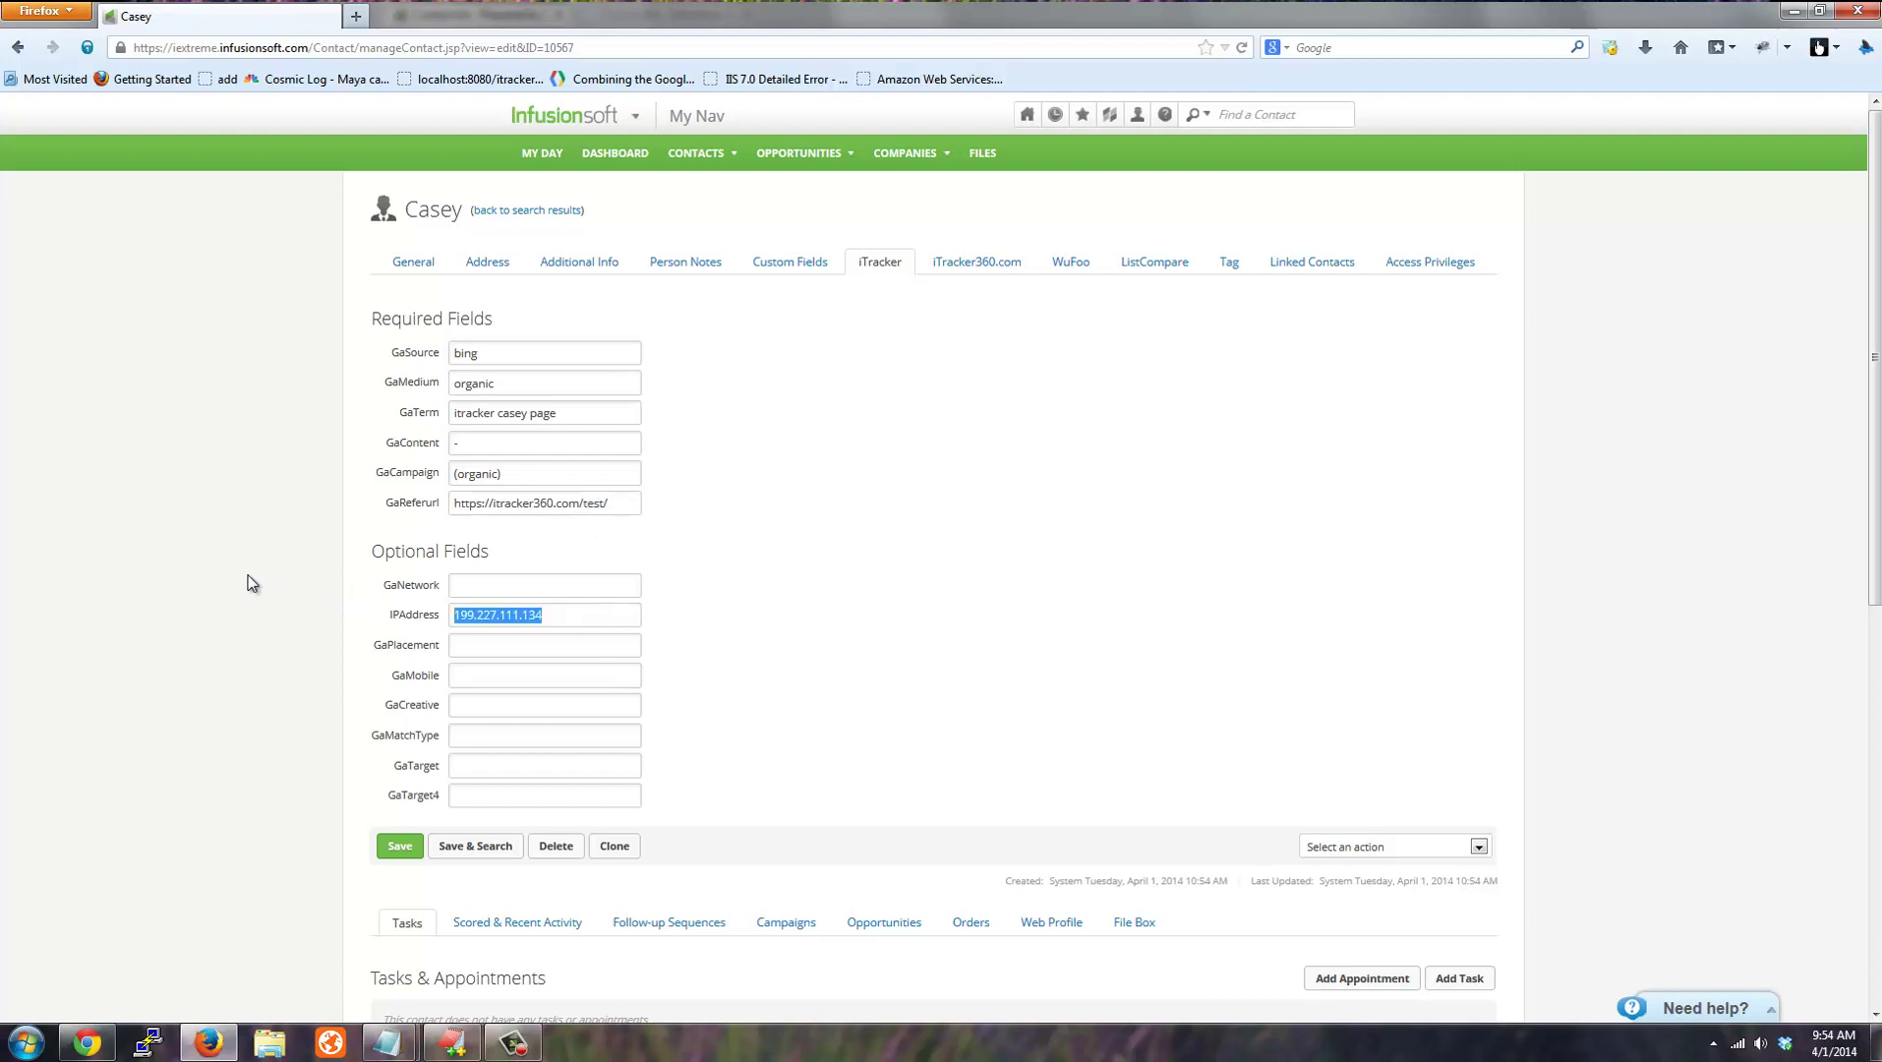
{"action": "left_click", "coordinate": [285, 575]}
{"action": "left_click", "coordinate": [1229, 262]}
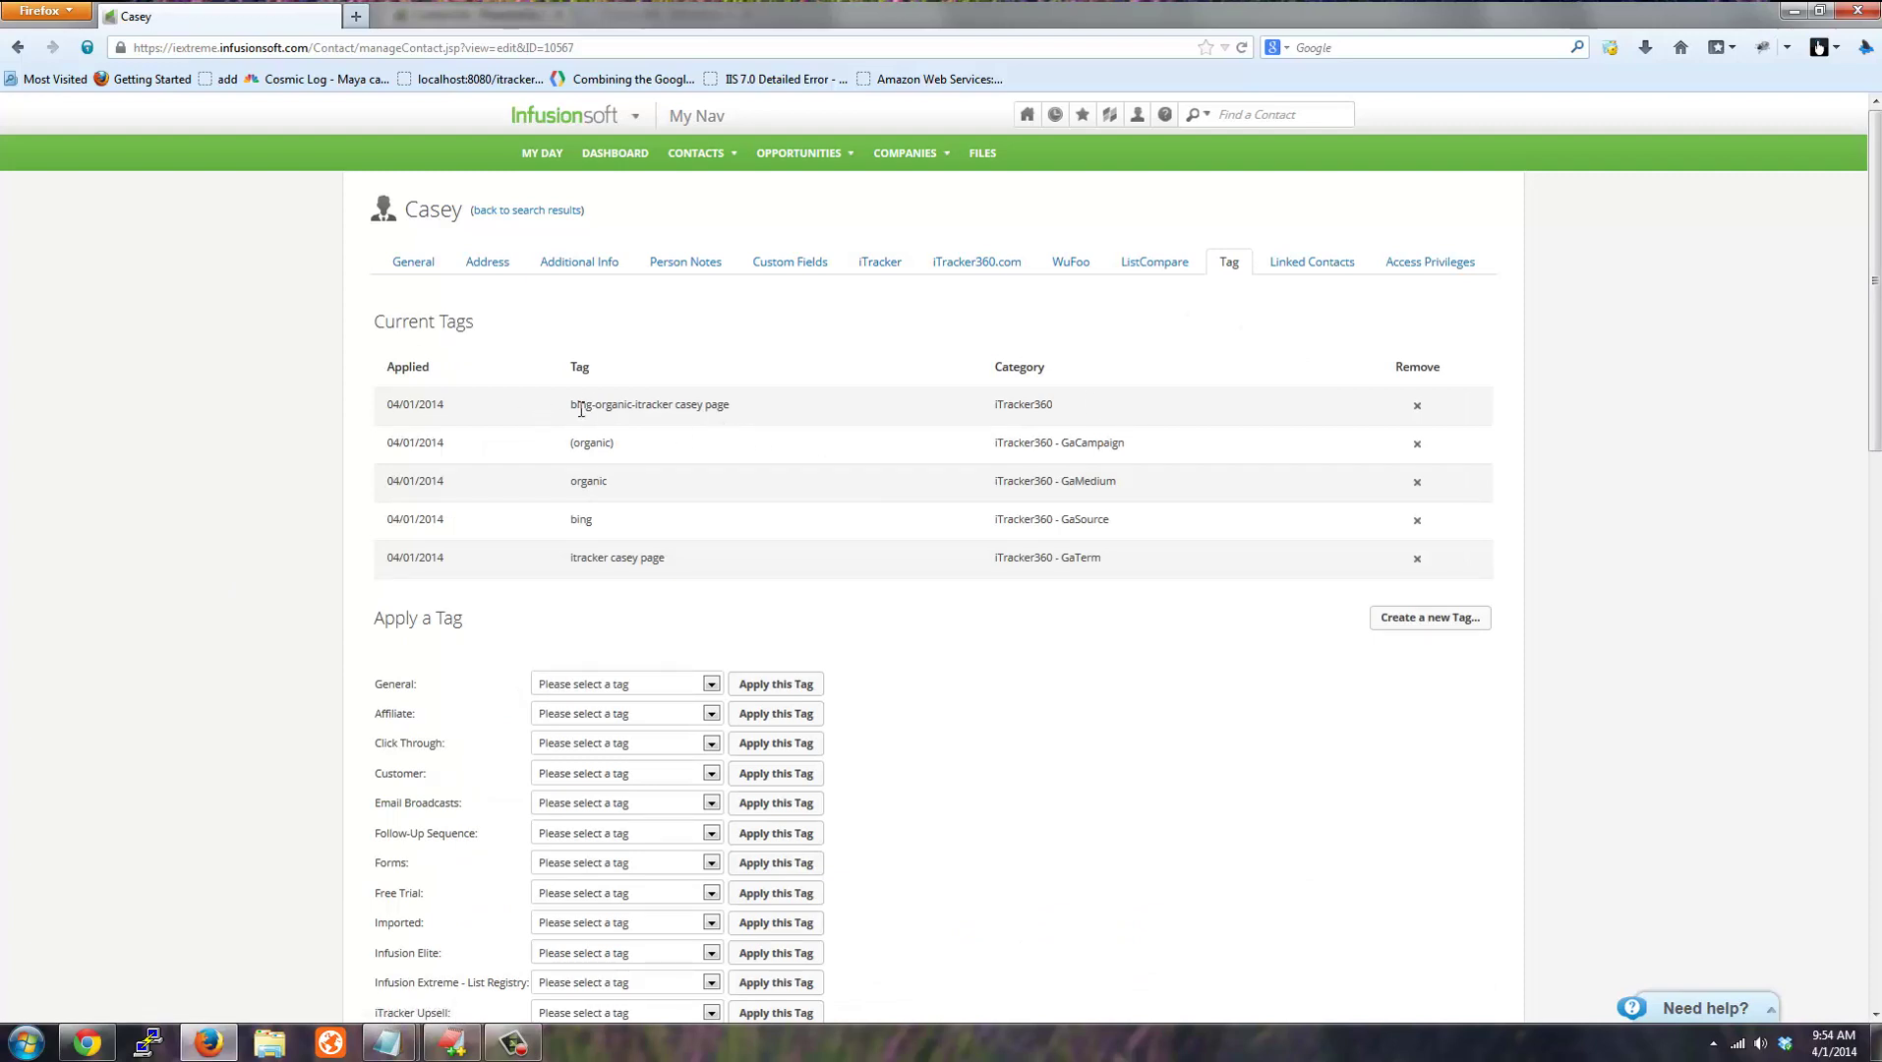
Review the combined bing-organic-search-term tag at the top of Current Tags.
{"action": "left_click_drag", "start_coordinate": [577, 405], "coordinate": [698, 407]}
{"action": "left_click", "coordinate": [688, 411]}
{"action": "left_click_drag", "start_coordinate": [563, 406], "coordinate": [726, 409]}
{"action": "left_click", "coordinate": [693, 445]}
{"action": "double_click", "coordinate": [581, 405]}
{"action": "double_click", "coordinate": [615, 405]}
{"action": "double_click", "coordinate": [655, 405]}
Check the separate organic, bing and search-term tags, bing's GaSource category, then return to General.
{"action": "double_click", "coordinate": [589, 481]}
{"action": "double_click", "coordinate": [581, 519]}
{"action": "left_click_drag", "start_coordinate": [571, 558], "coordinate": [638, 558]}
{"action": "left_click_drag", "start_coordinate": [995, 519], "coordinate": [1001, 561]}
{"action": "left_click_drag", "start_coordinate": [1129, 521], "coordinate": [1017, 520]}
{"action": "double_click", "coordinate": [590, 522]}
{"action": "left_click", "coordinate": [1080, 513]}
{"action": "left_click", "coordinate": [866, 528]}
{"action": "double_click", "coordinate": [578, 521]}
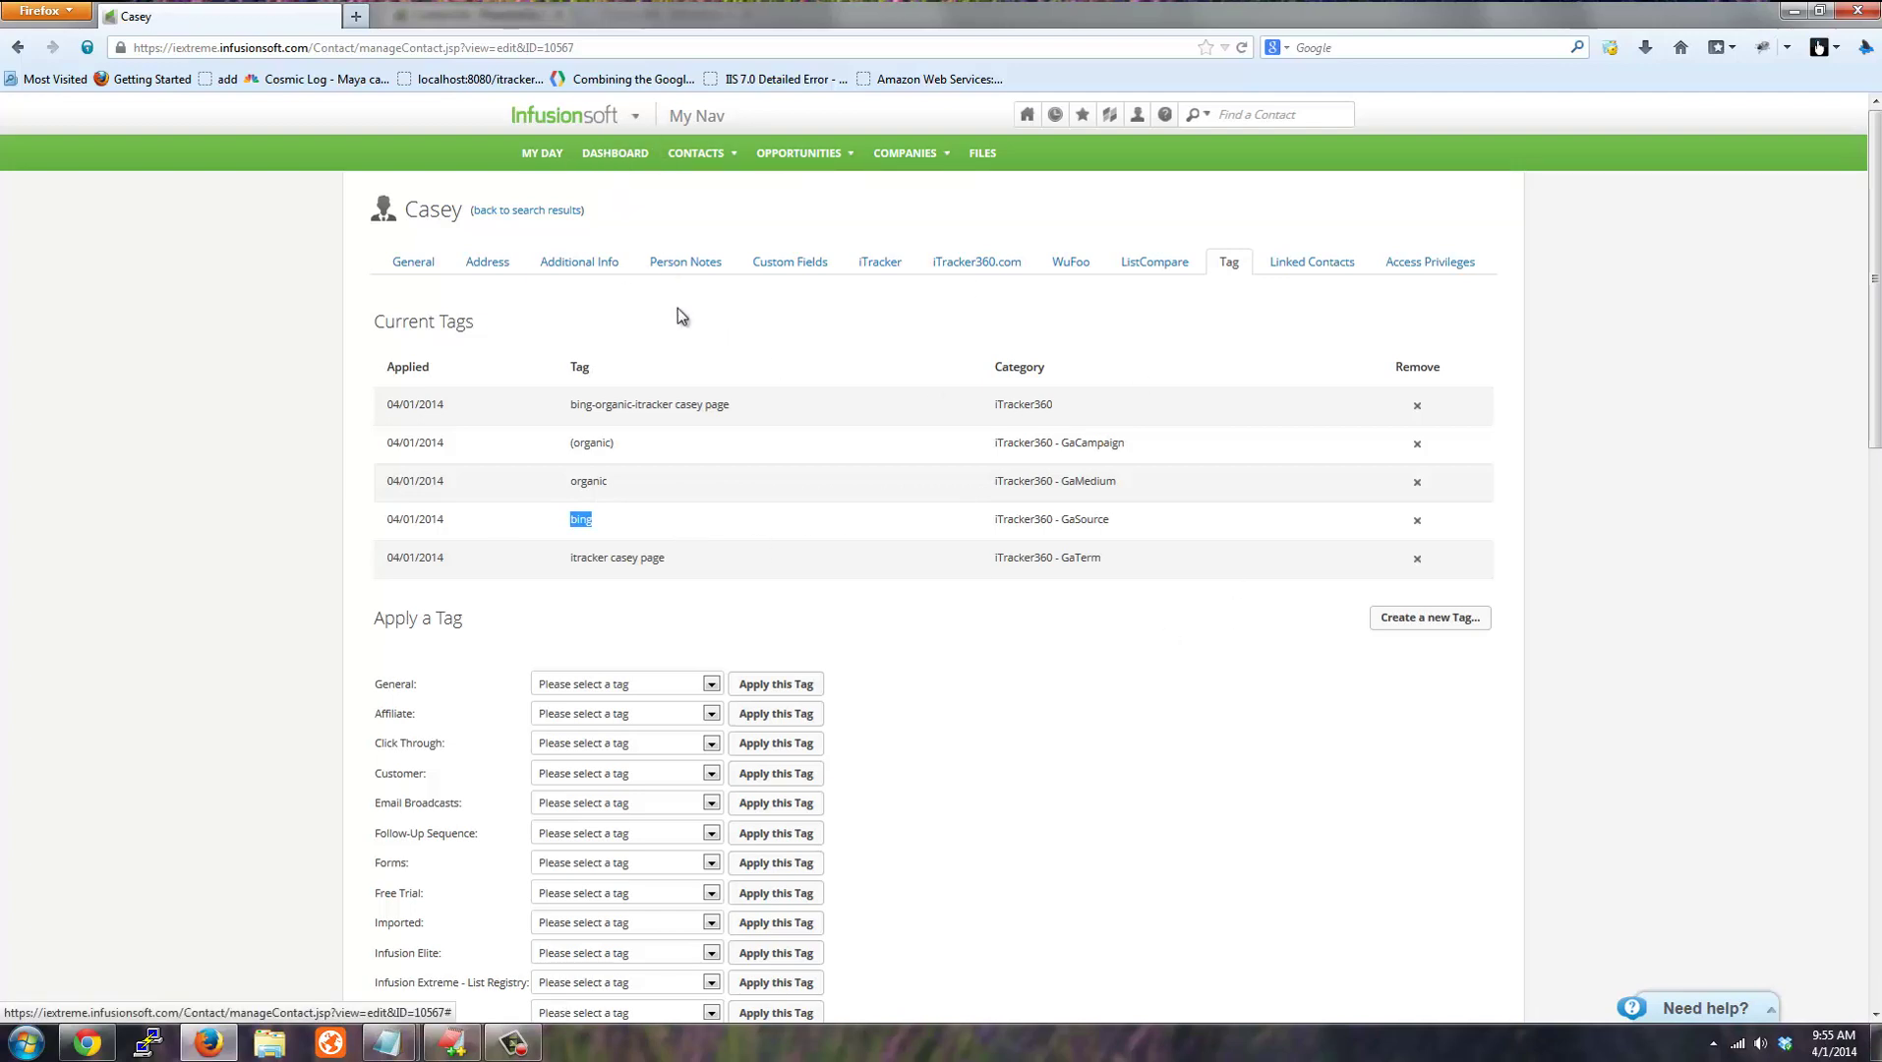
{"action": "left_click", "coordinate": [412, 263]}
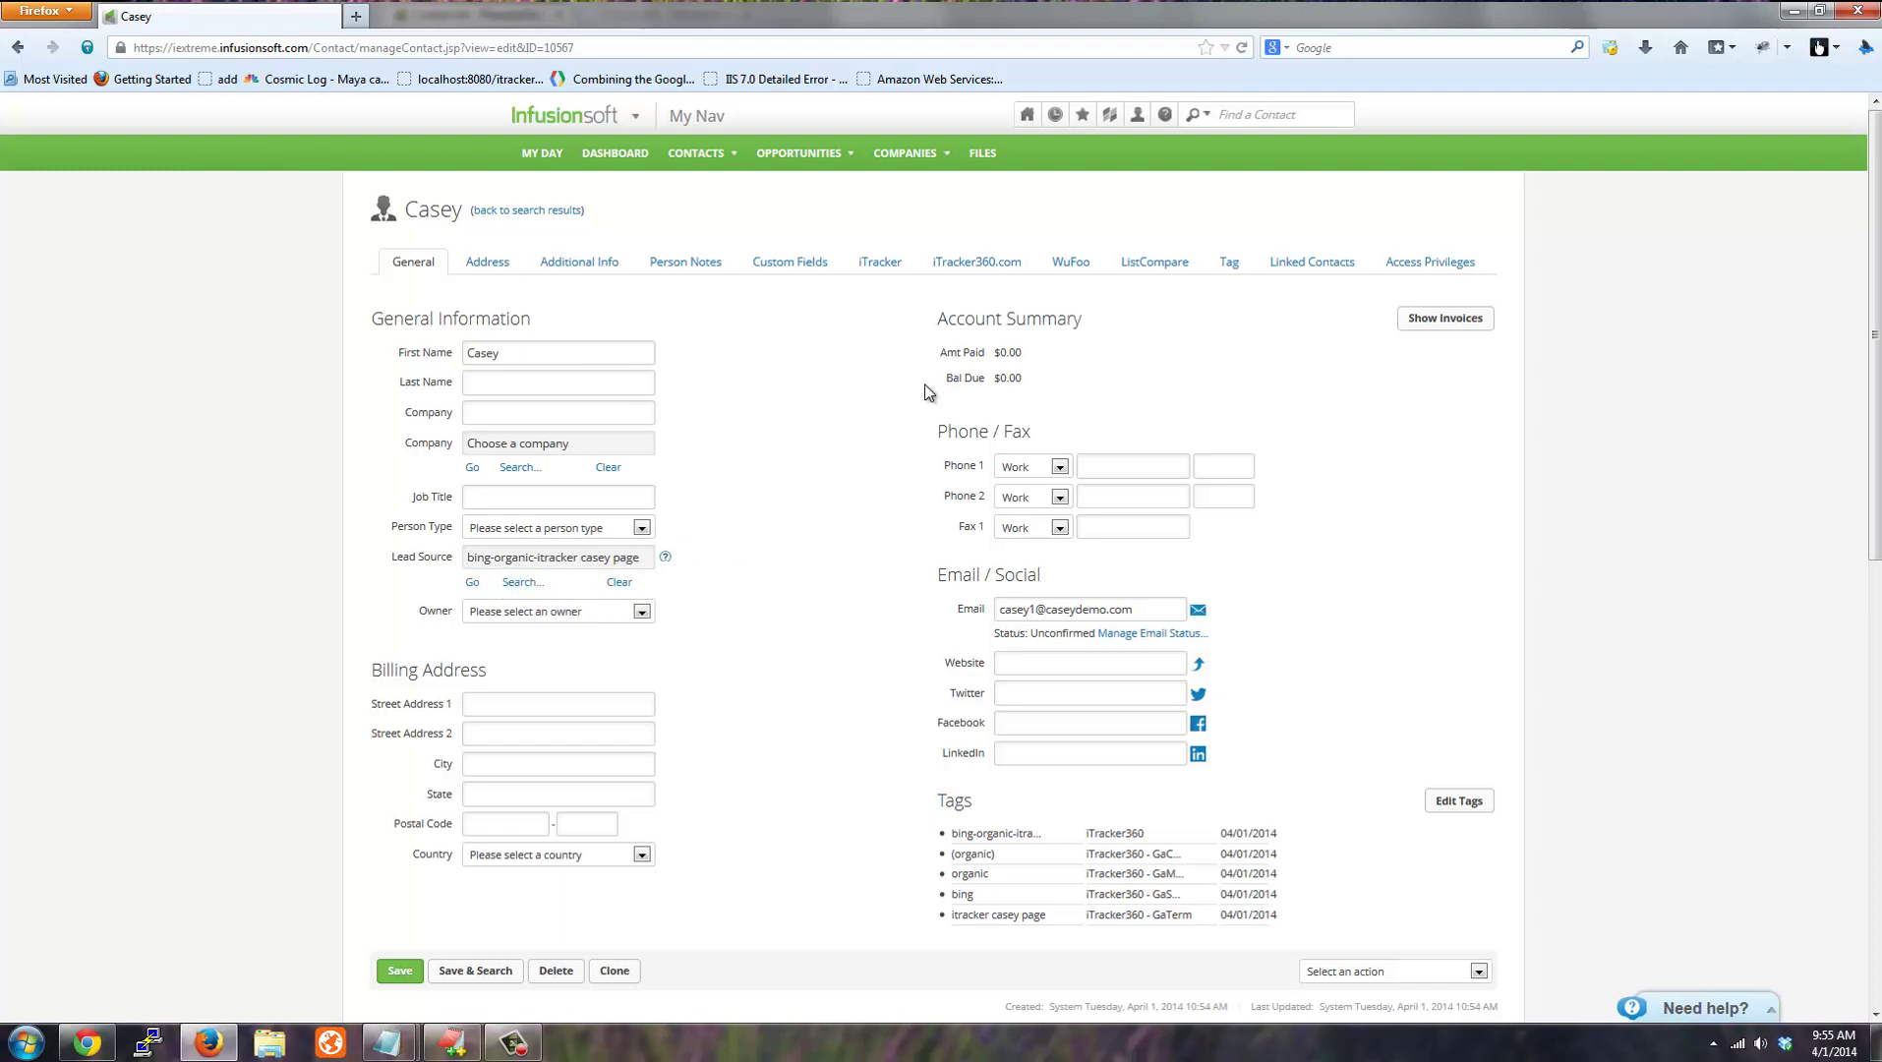
{"action": "left_click", "coordinate": [866, 262]}
{"action": "left_click", "coordinate": [578, 263]}
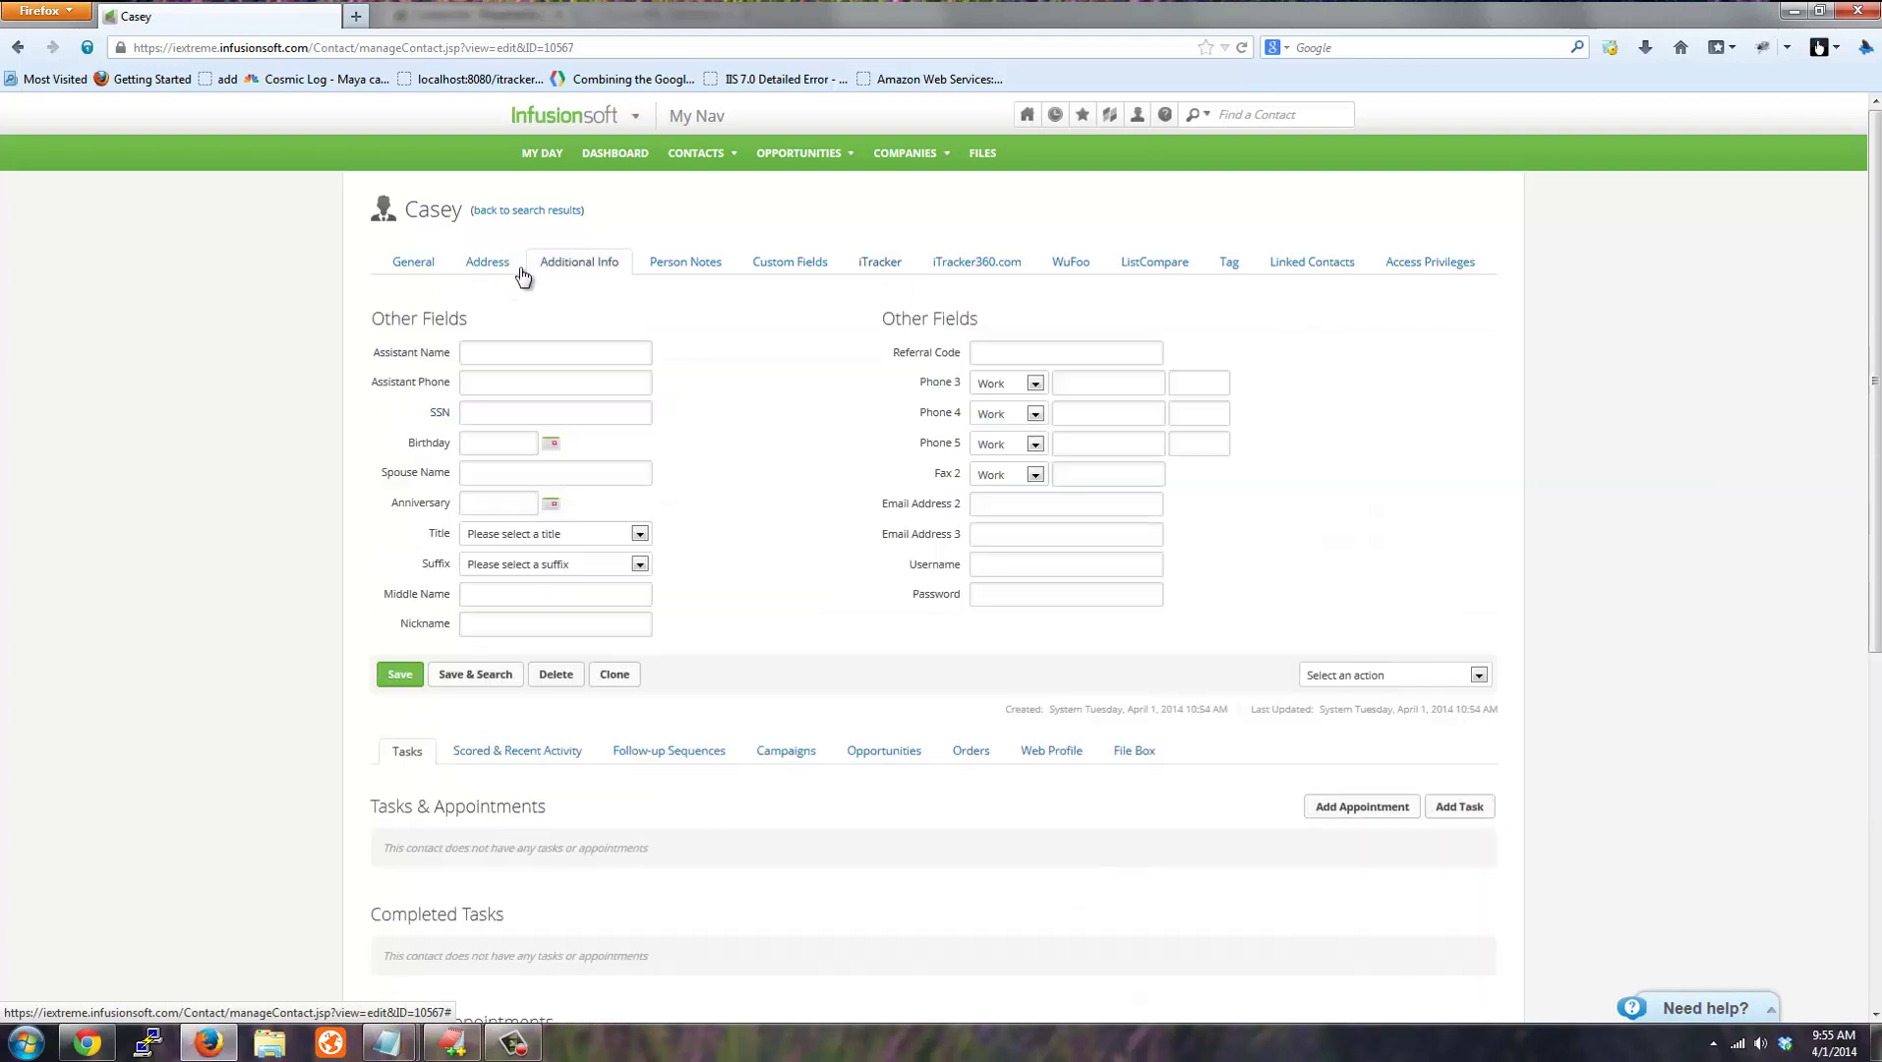
{"action": "left_click", "coordinate": [489, 273]}
{"action": "left_click_drag", "start_coordinate": [961, 412], "coordinate": [888, 429]}
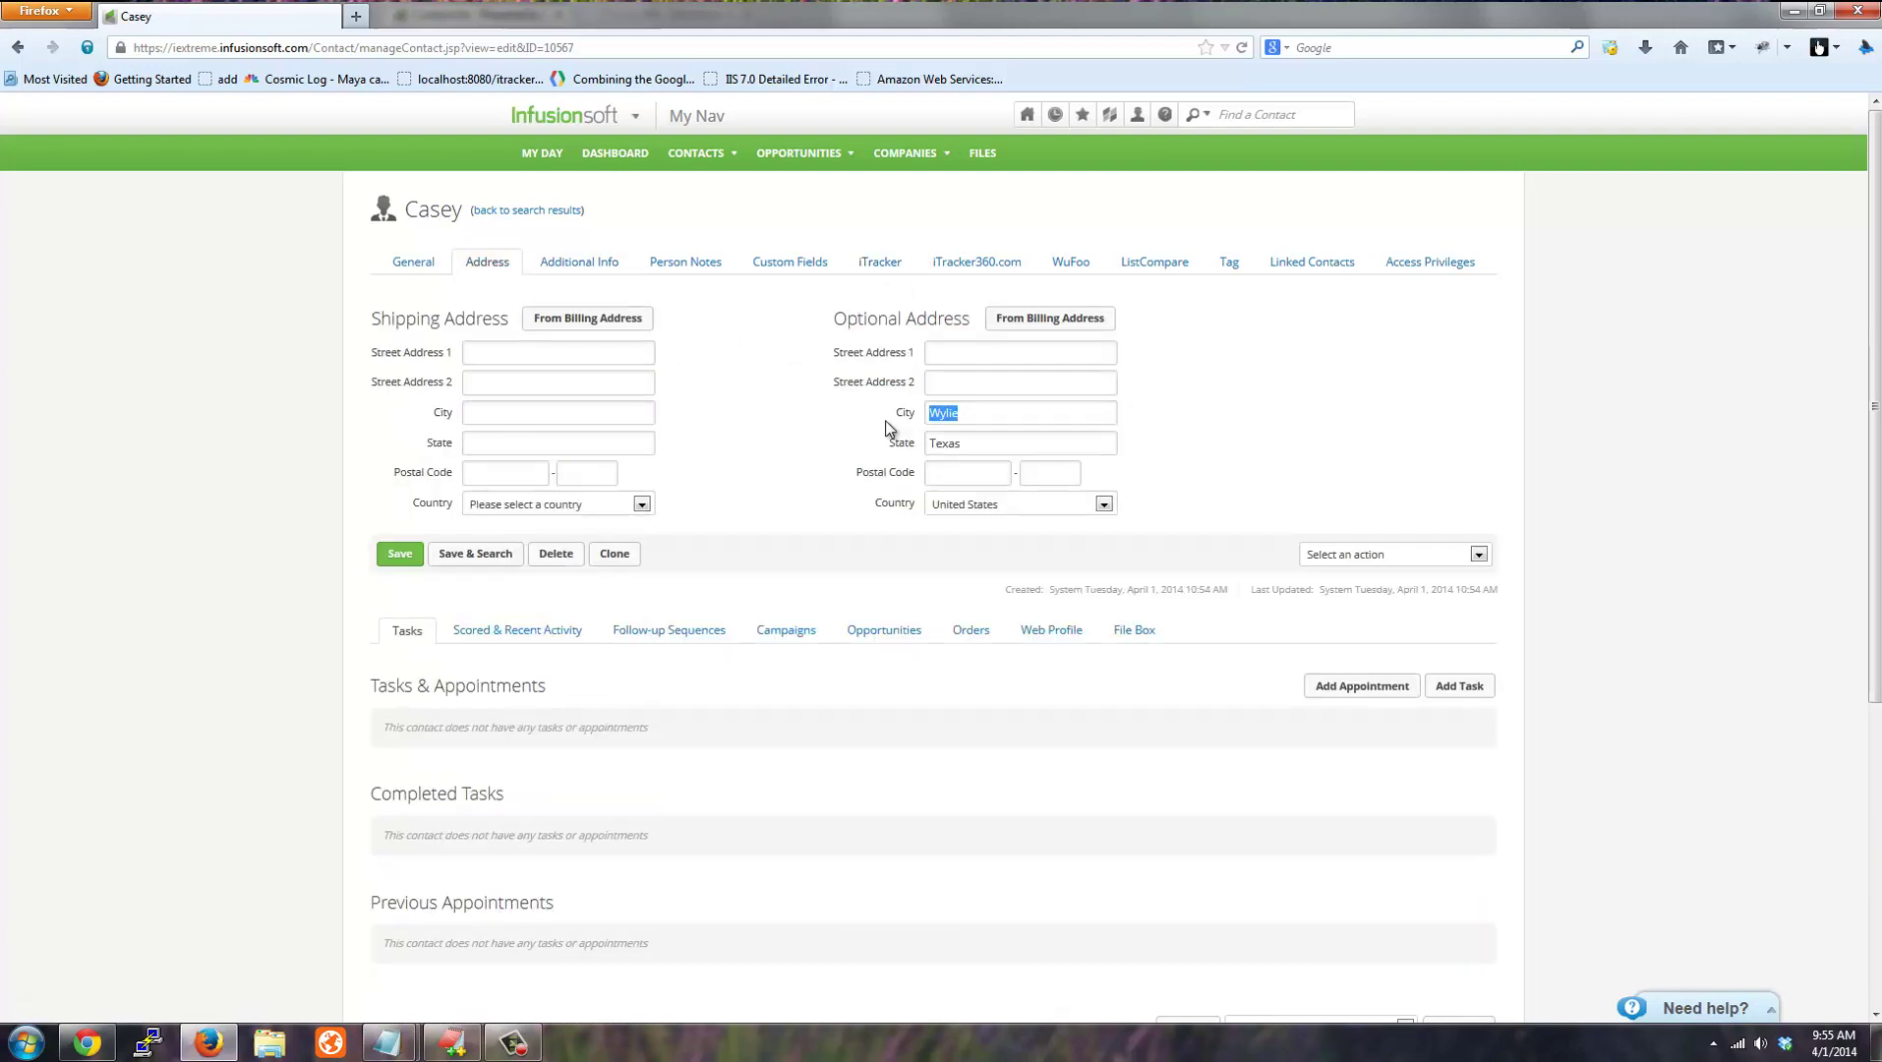
{"action": "double_click", "coordinate": [946, 445]}
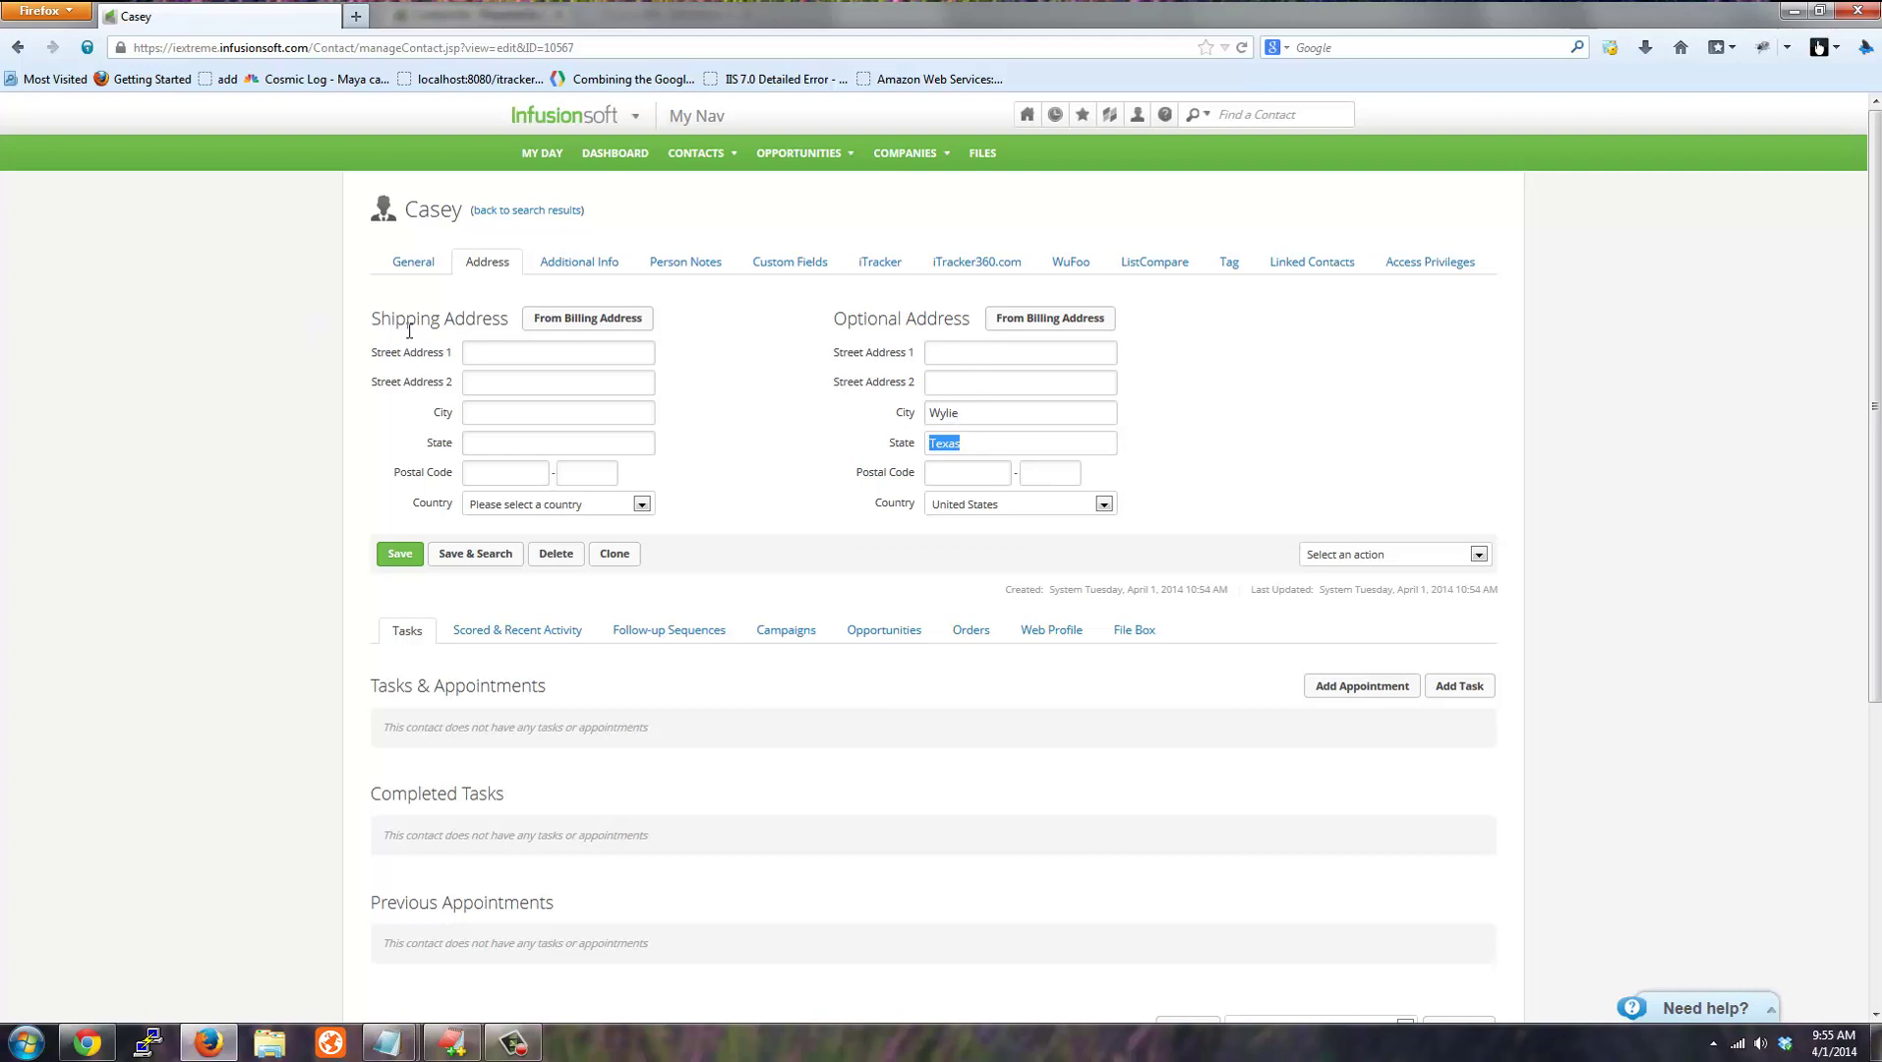
{"action": "left_click_drag", "start_coordinate": [970, 411], "coordinate": [870, 433]}
{"action": "left_click", "coordinate": [414, 272]}
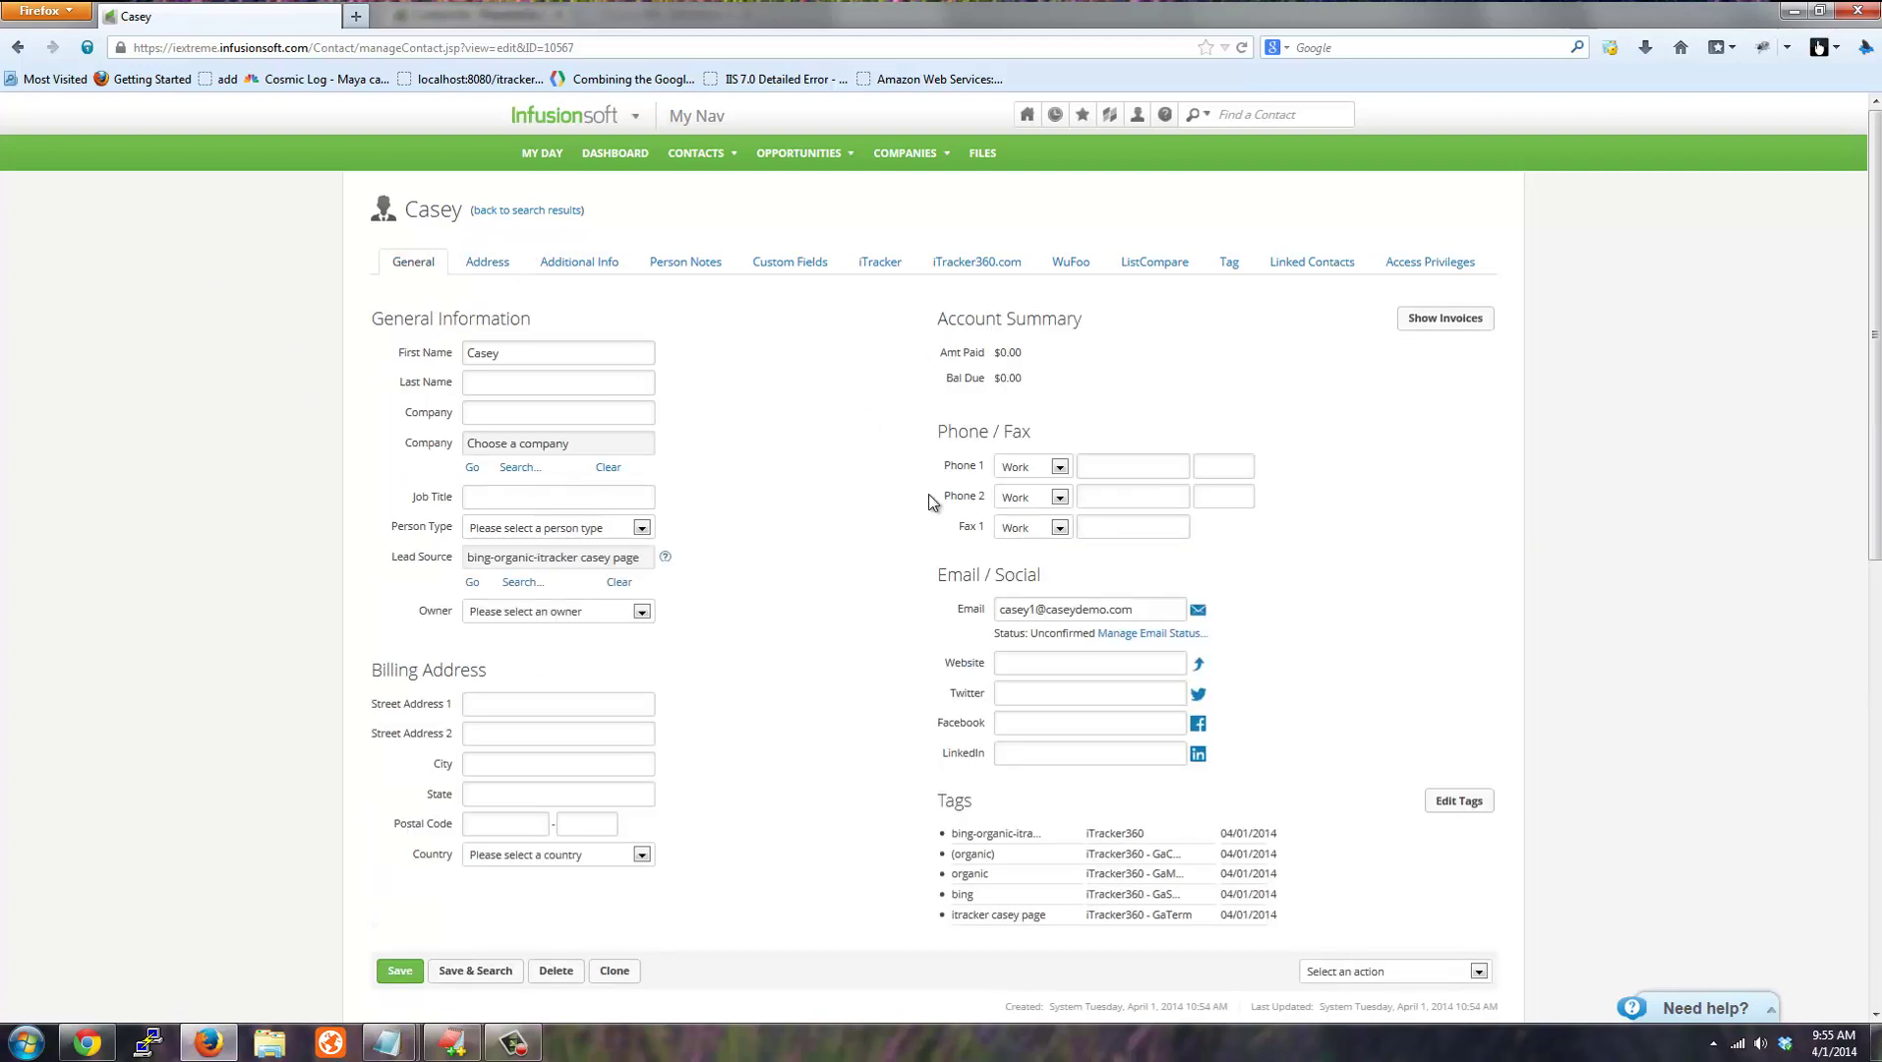